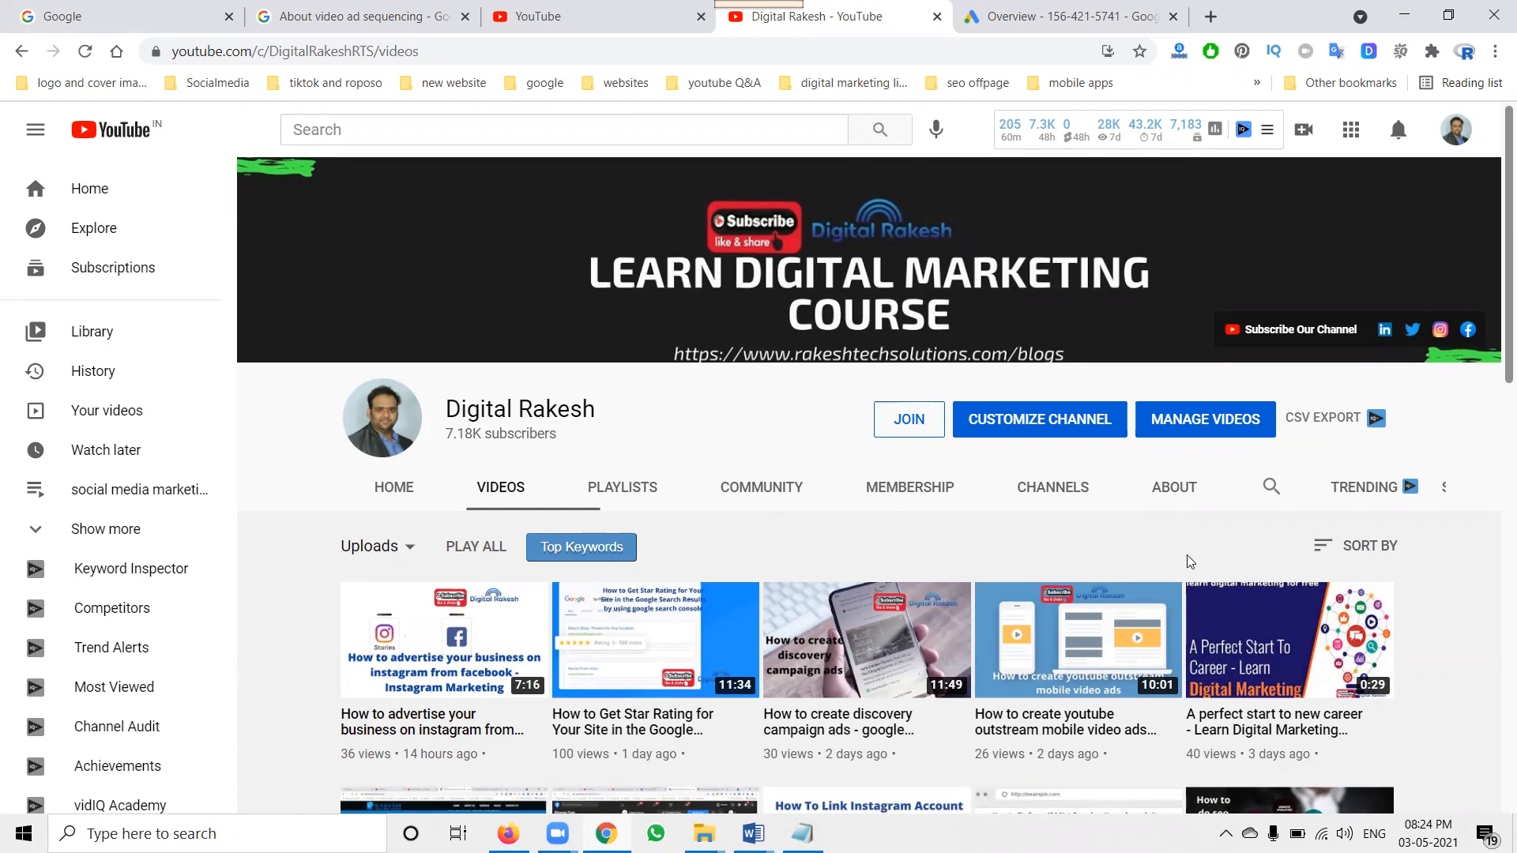
Read the Google Ads Help article on video ad sequencing, including how the sequence templates work
left_click(411, 15)
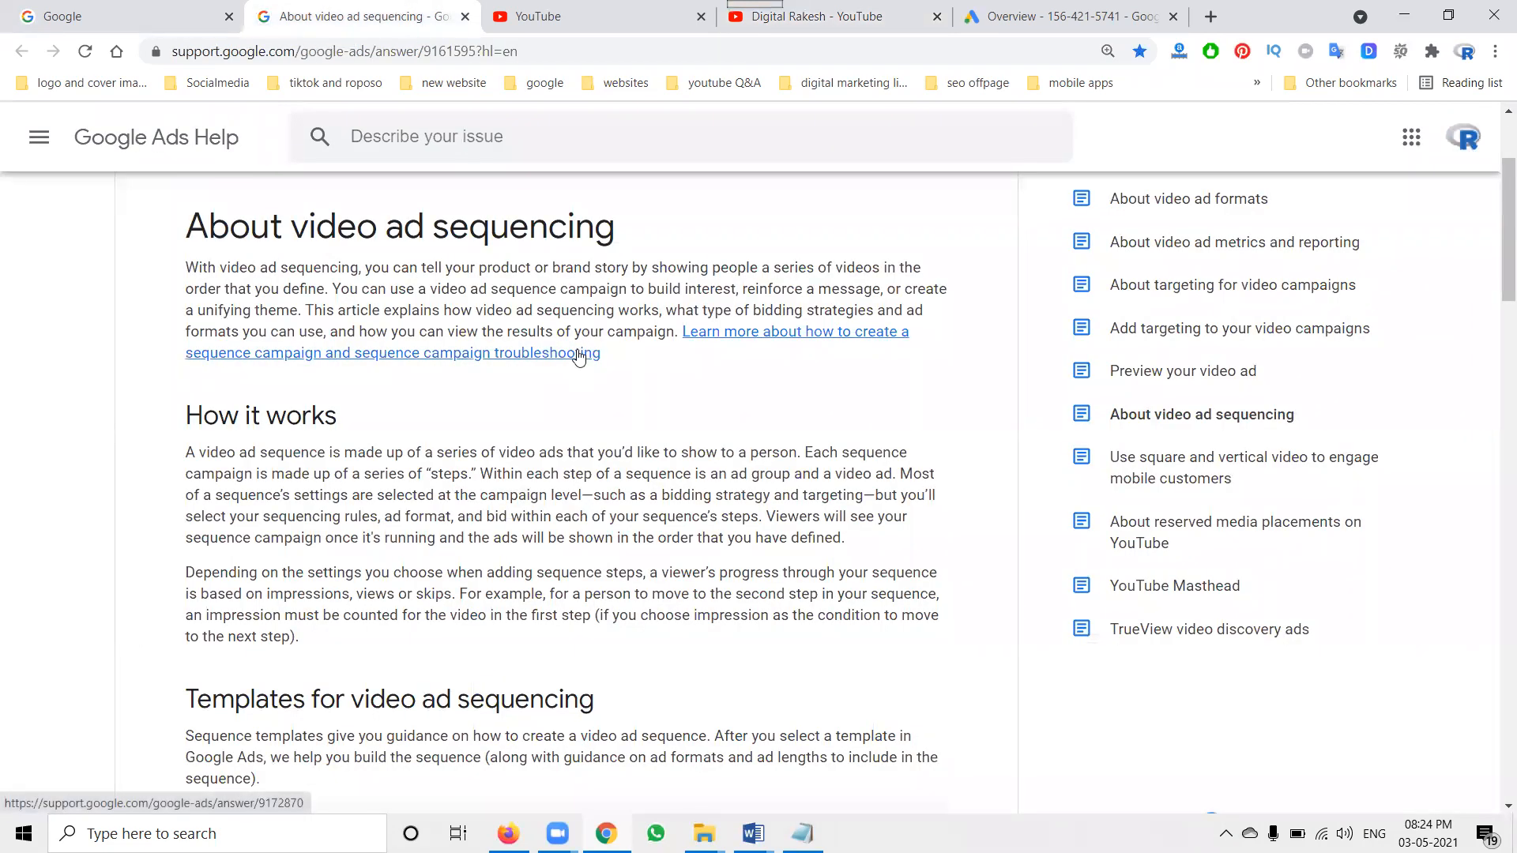
scroll(578, 357, "down", 7)
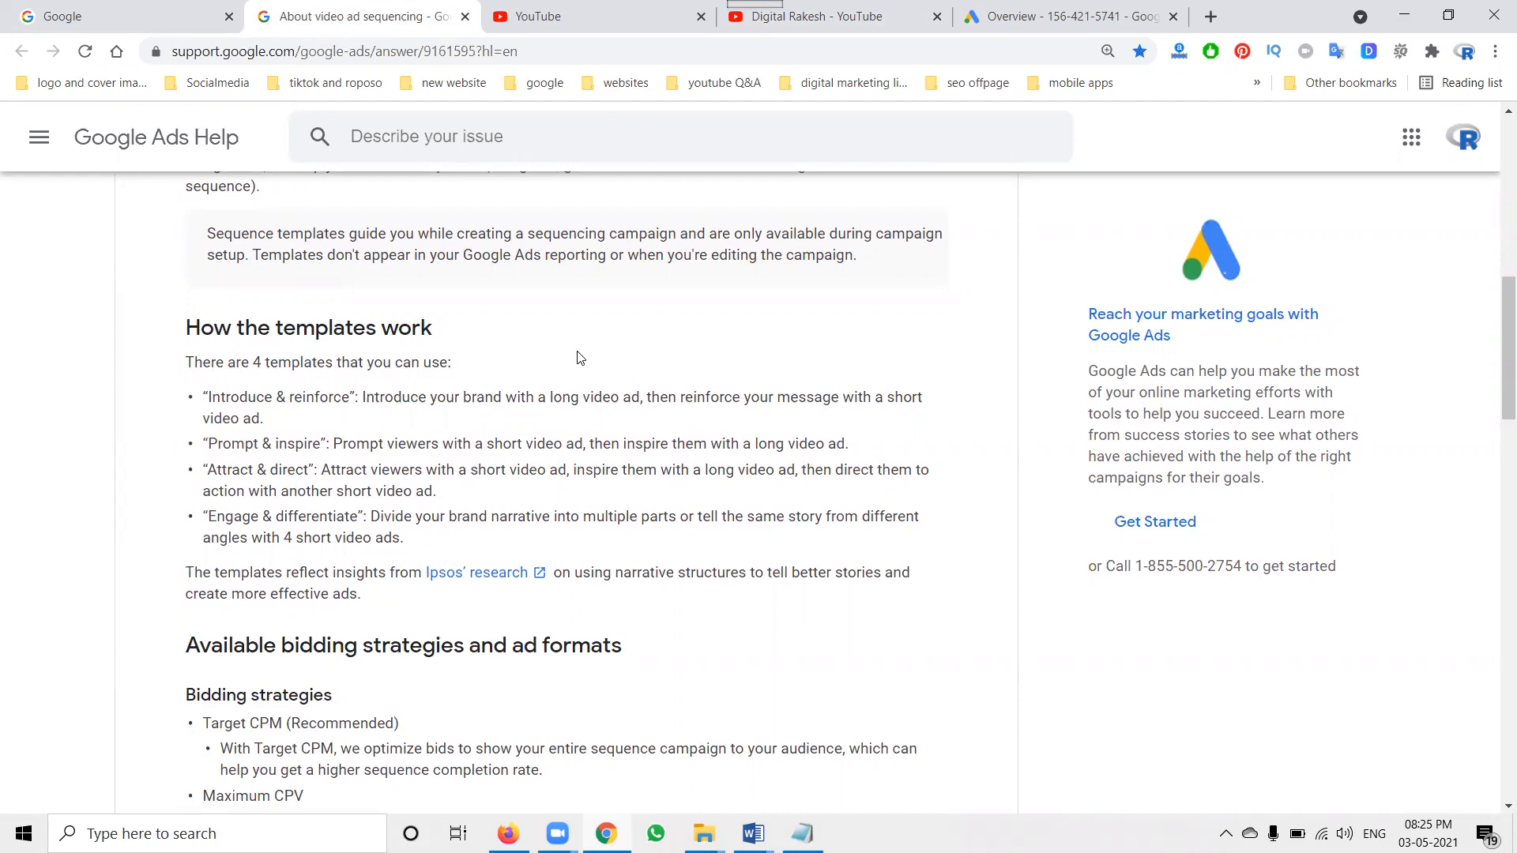
Check the channel's Google Ads account linking in the advanced channel settings of YouTube Studio, leaving the settings unchanged
left_click(893, 14)
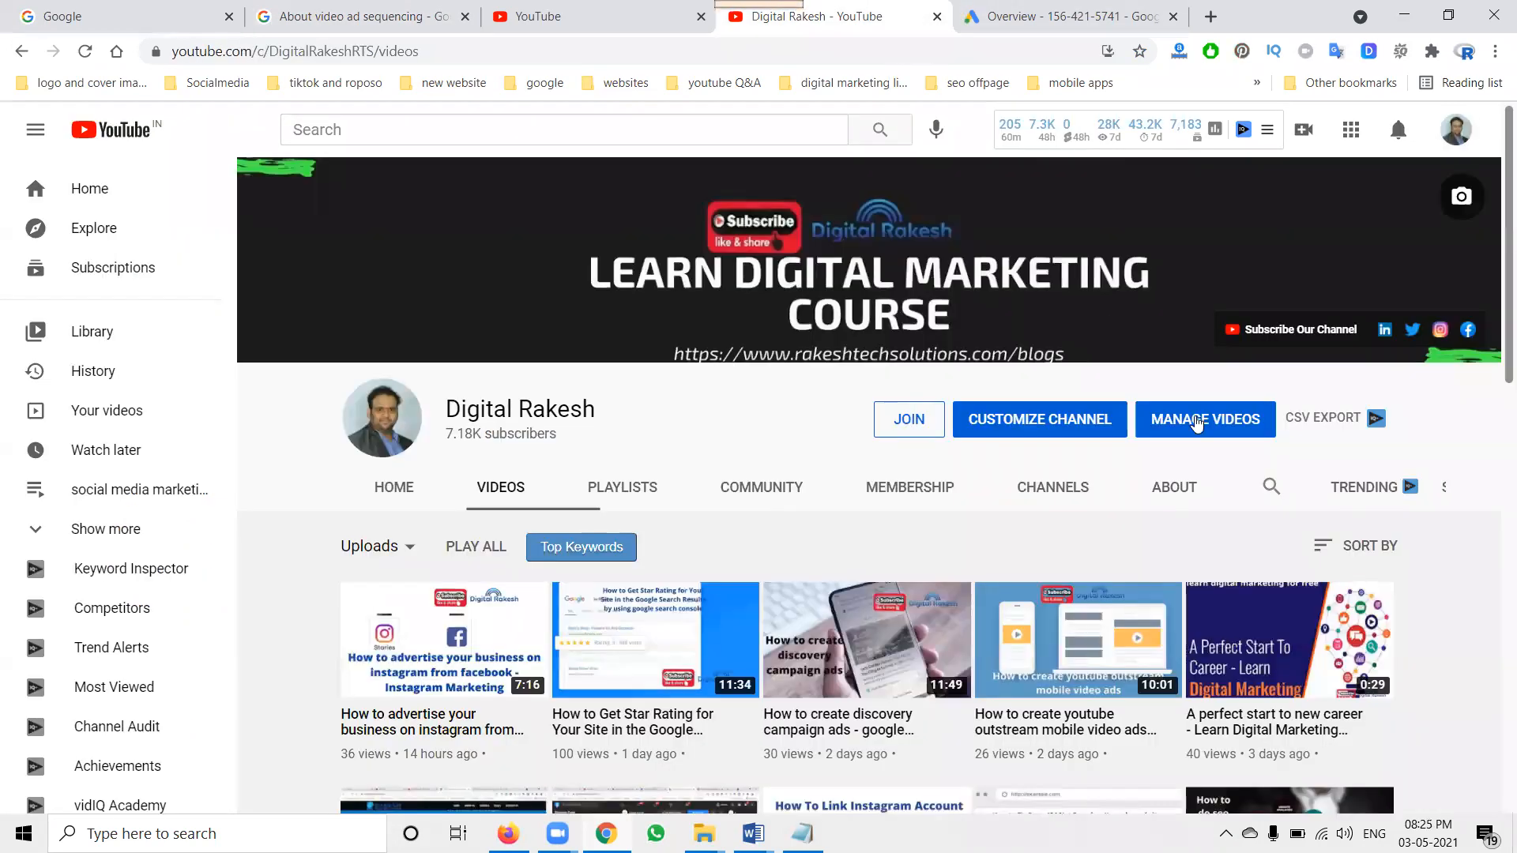
left_click(1199, 423)
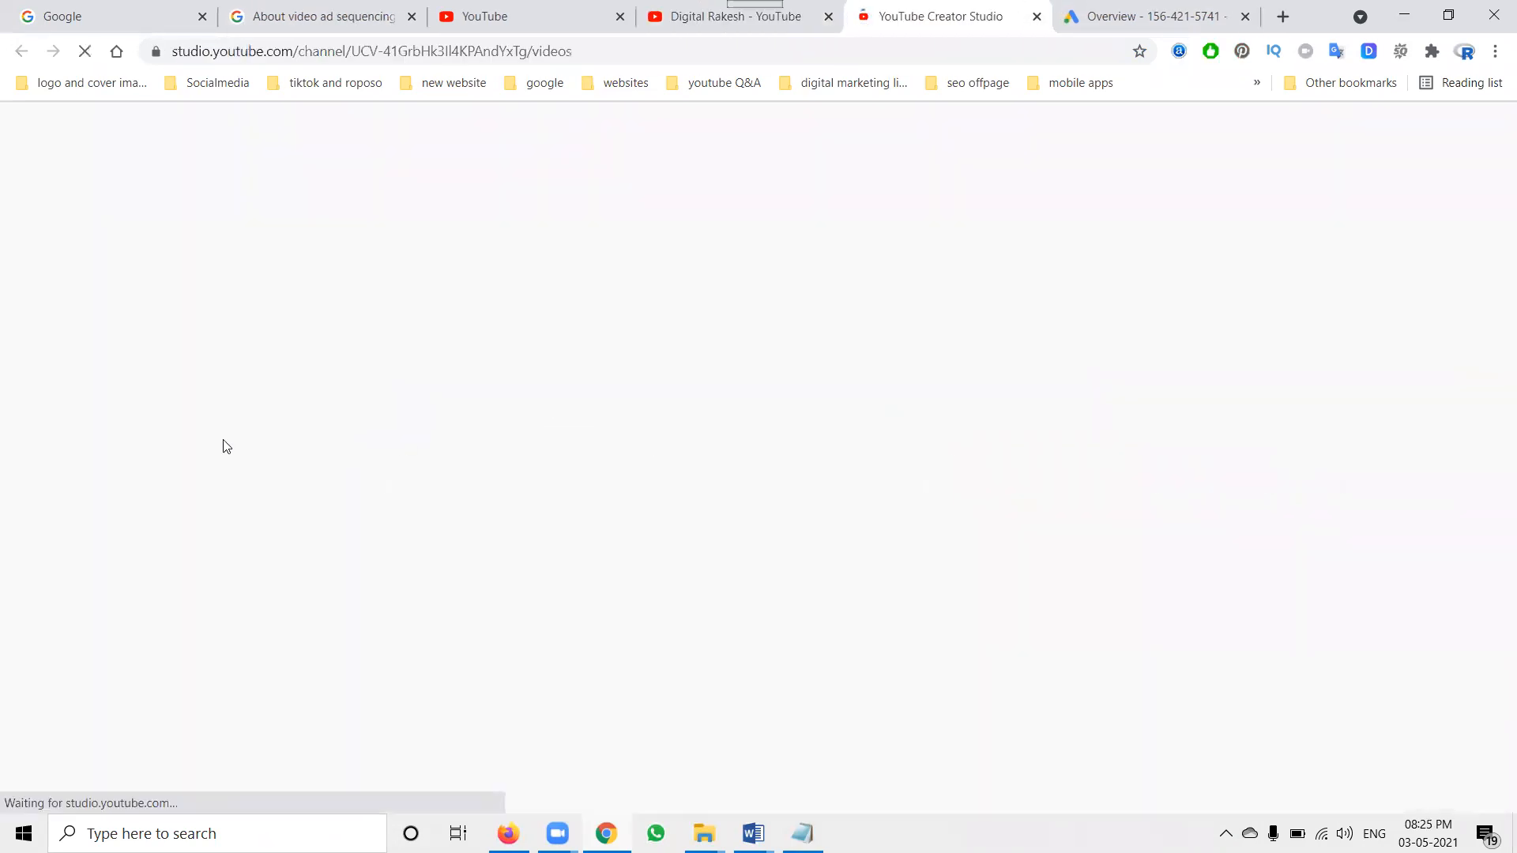
left_click(1099, 12)
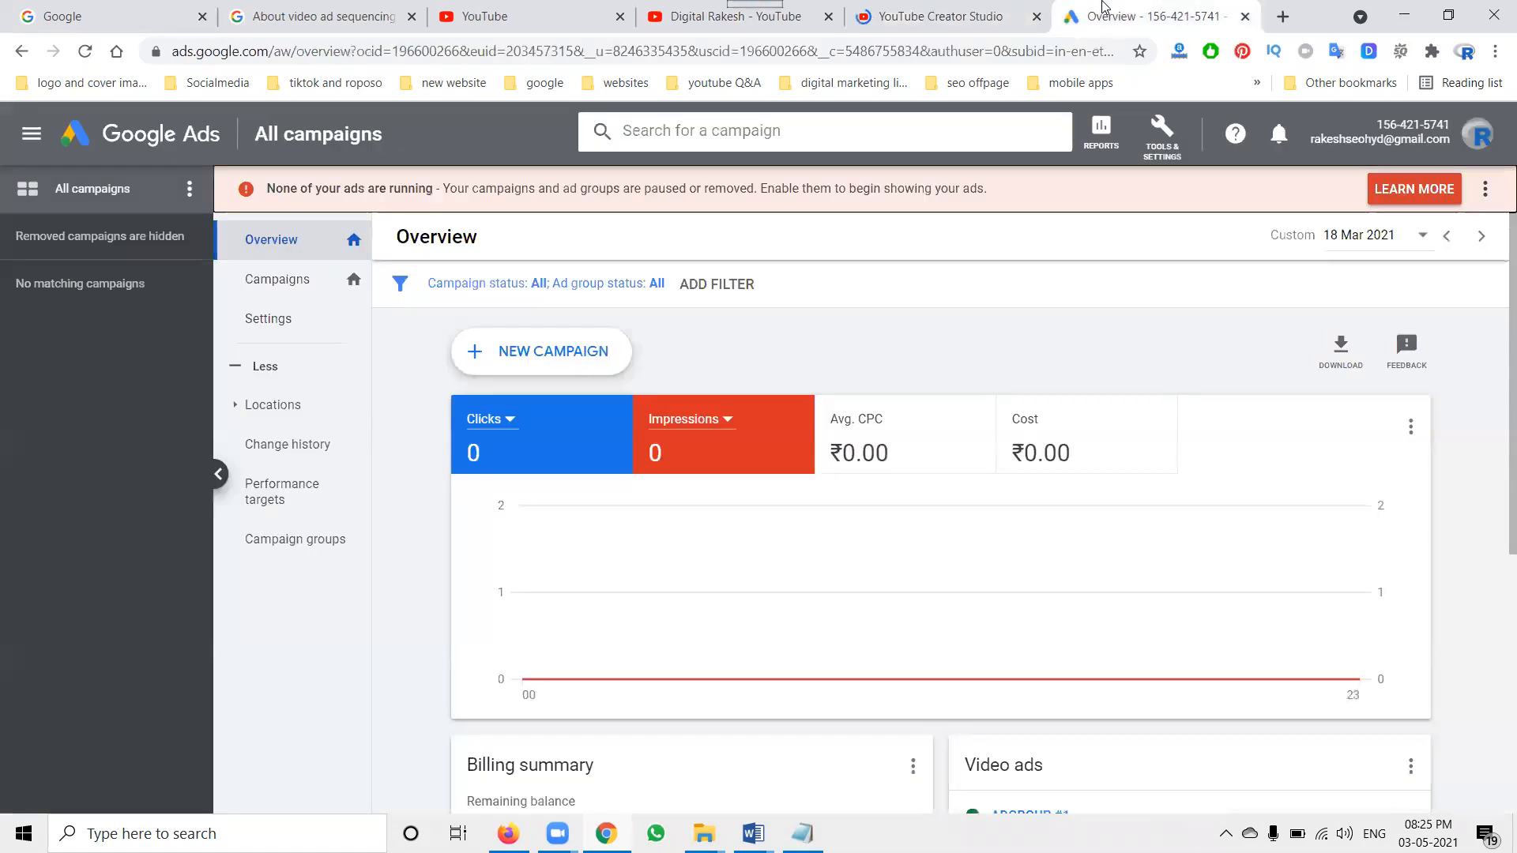
left_click(869, 12)
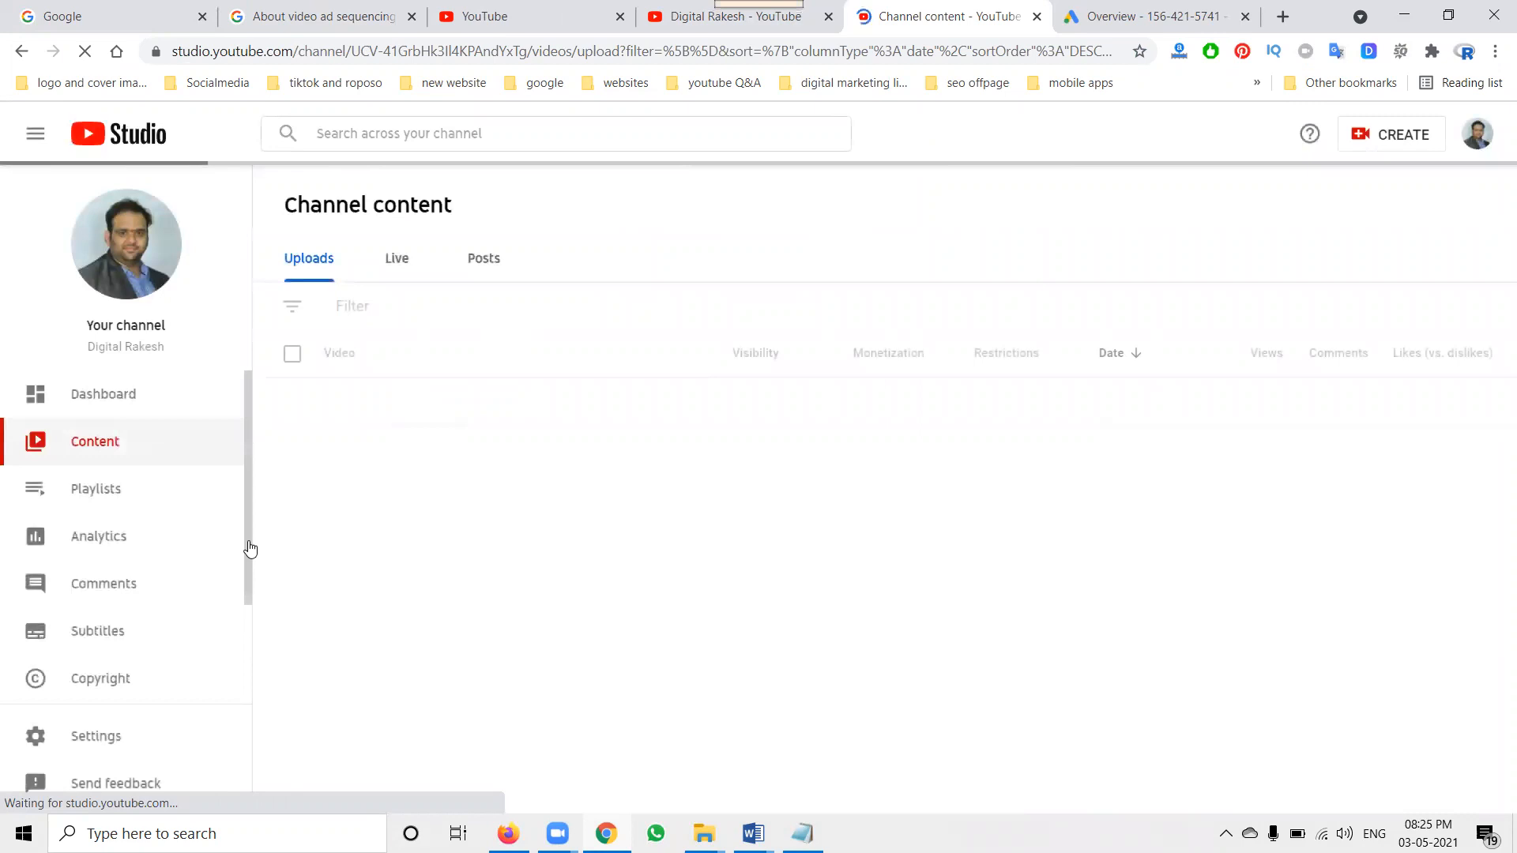
scroll(134, 711, "down", 2)
left_click(132, 736)
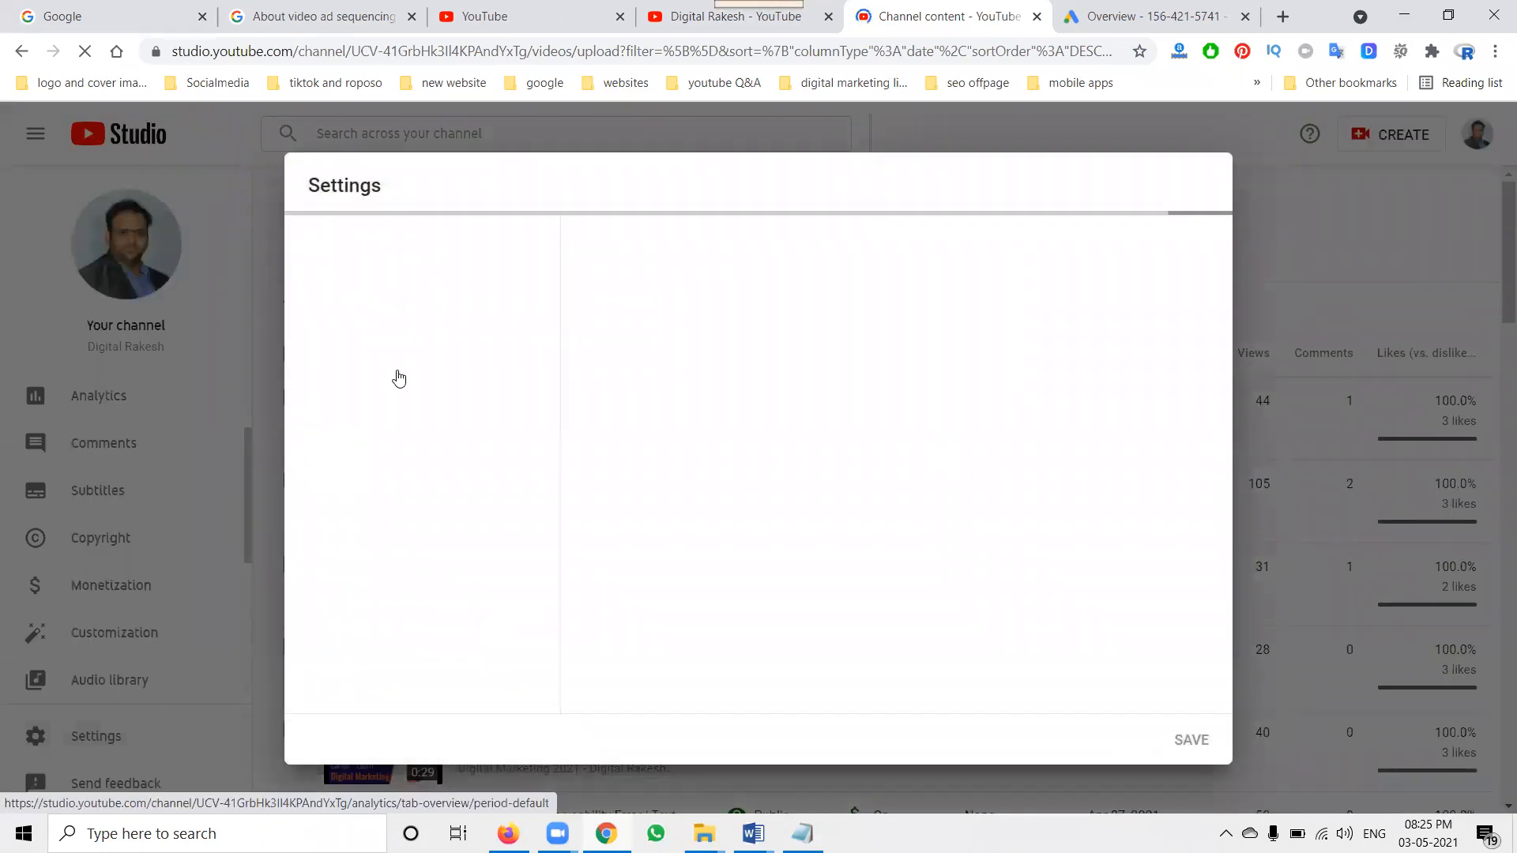
left_click(366, 306)
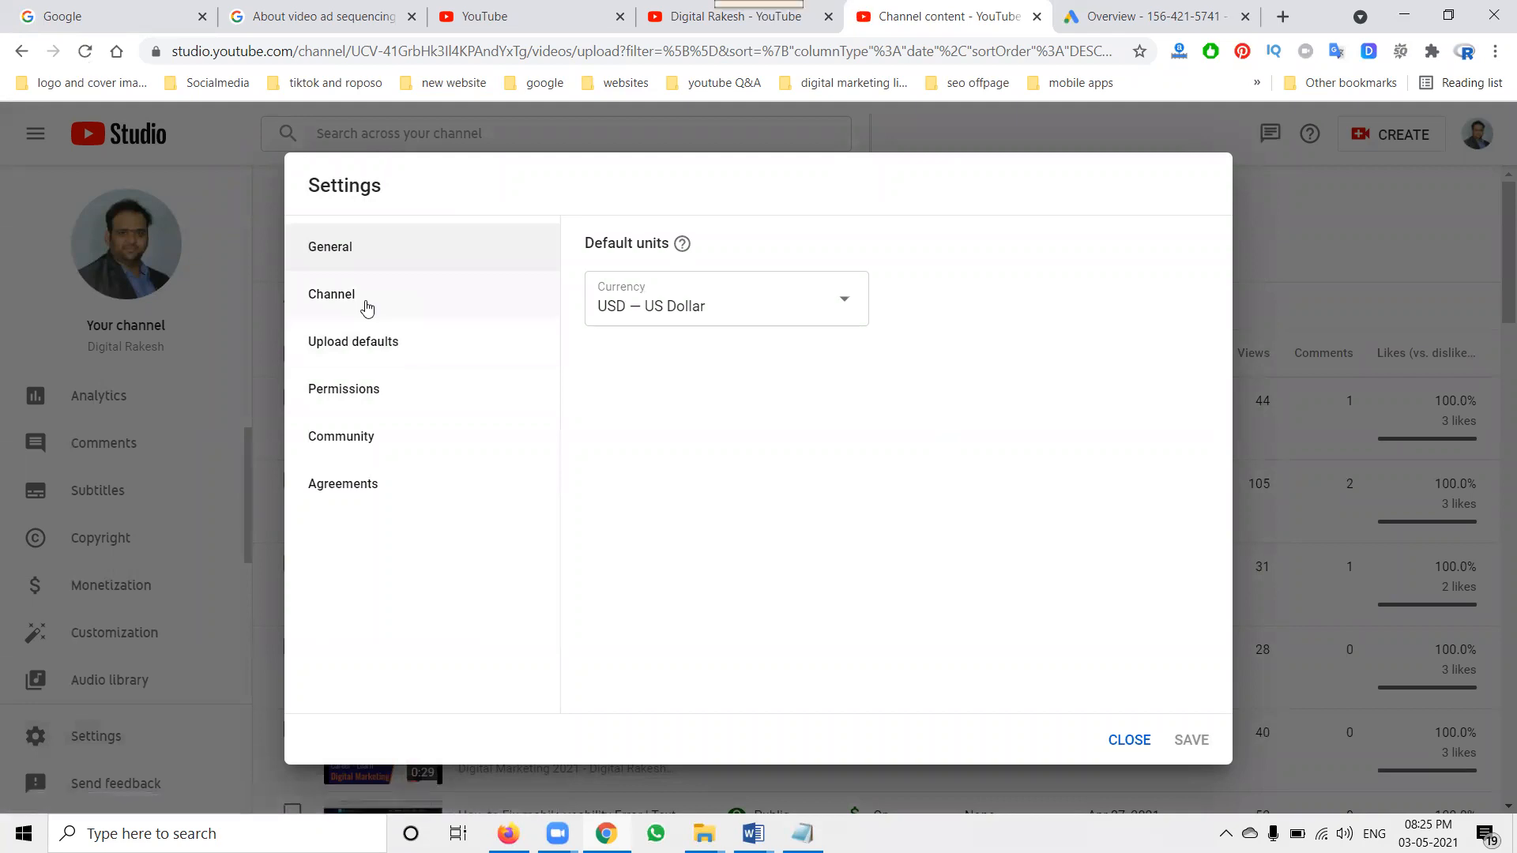
left_click(757, 259)
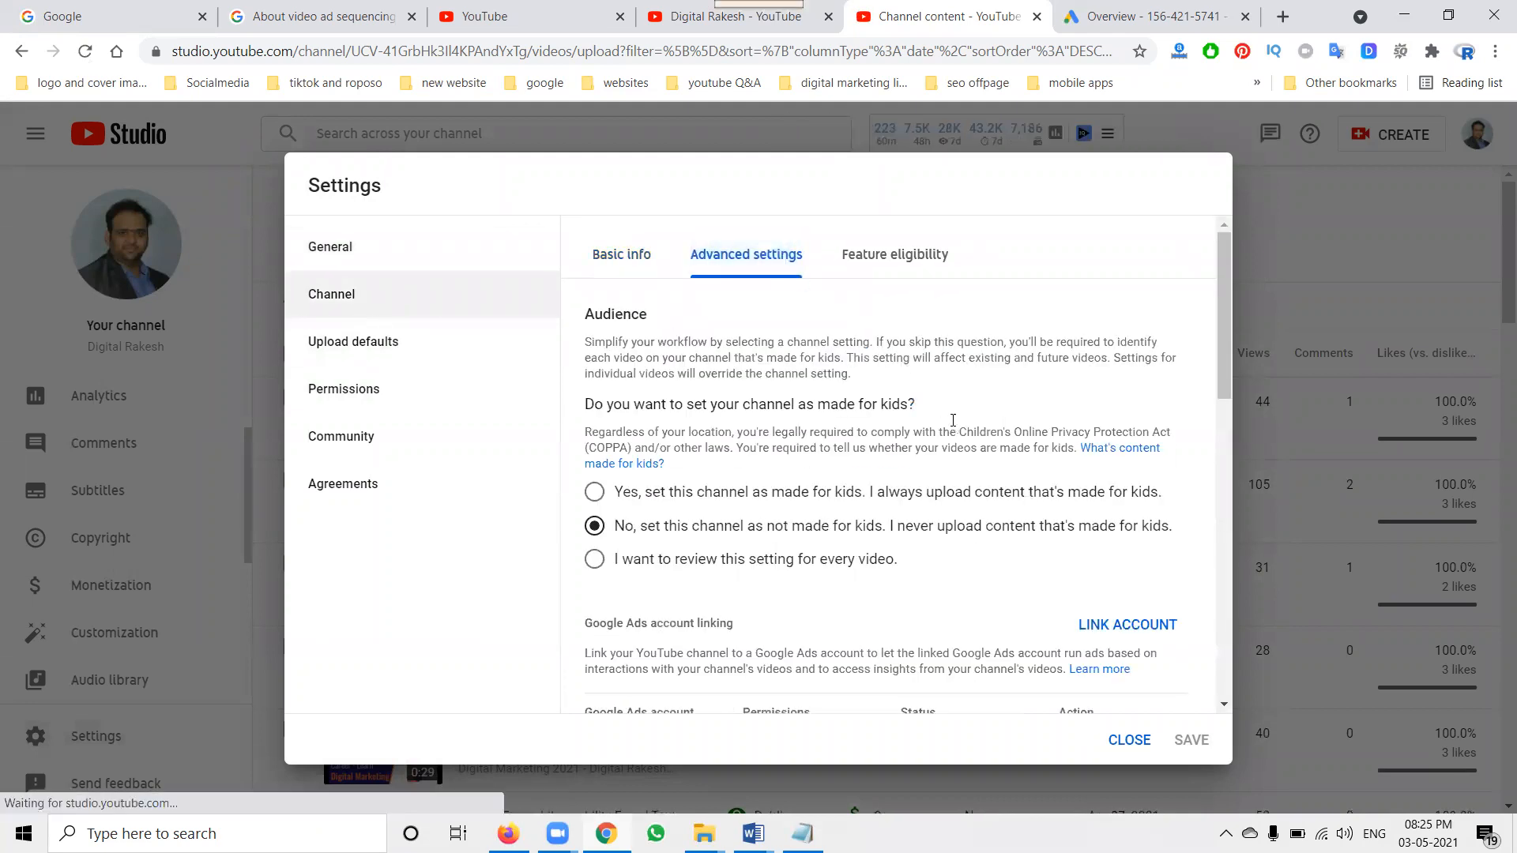
scroll(956, 439, "down", 4)
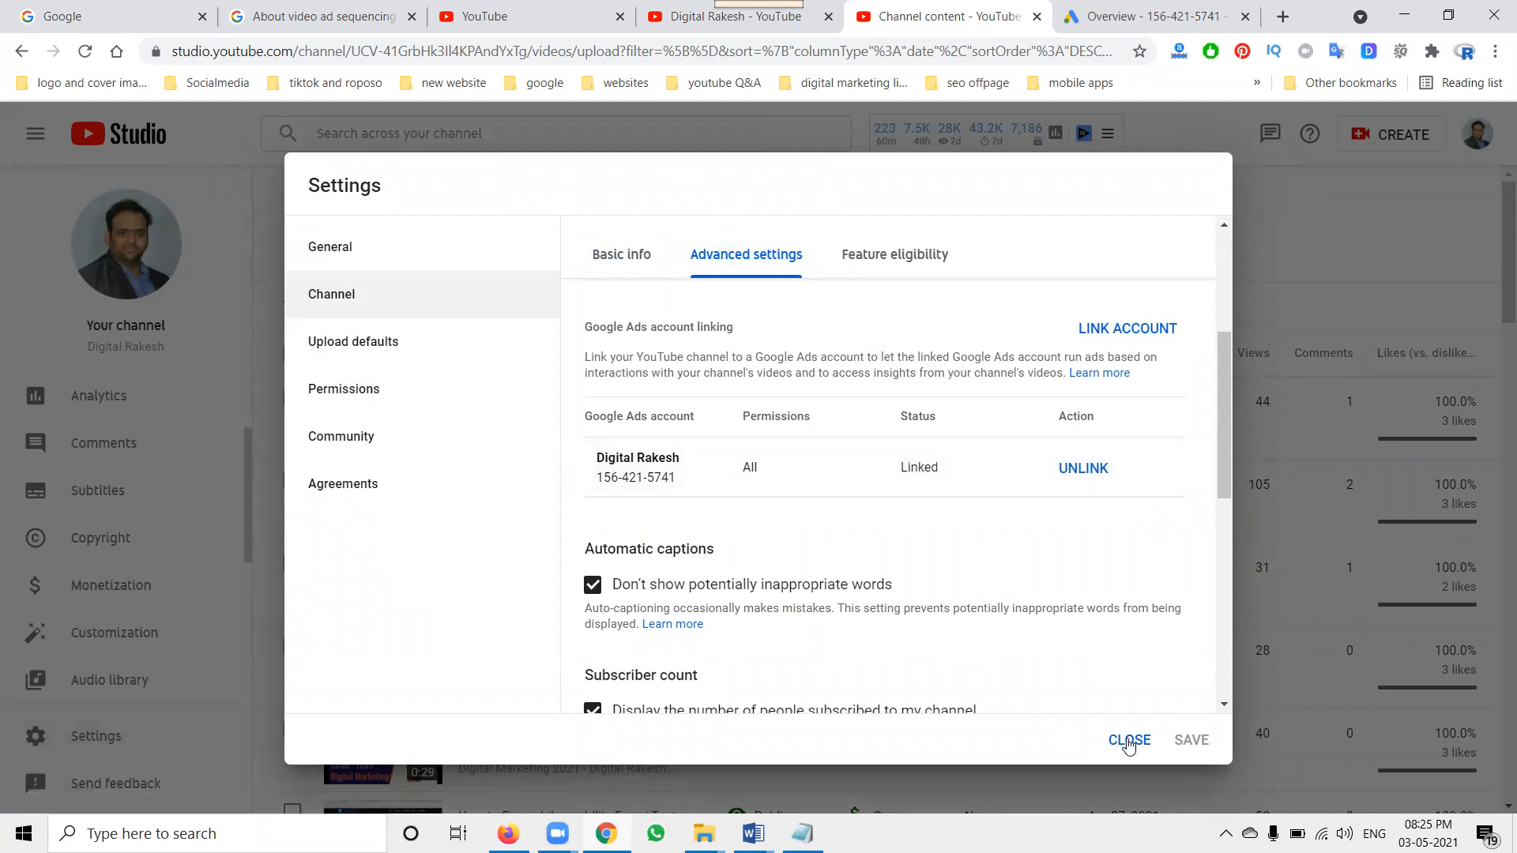
left_click(1129, 741)
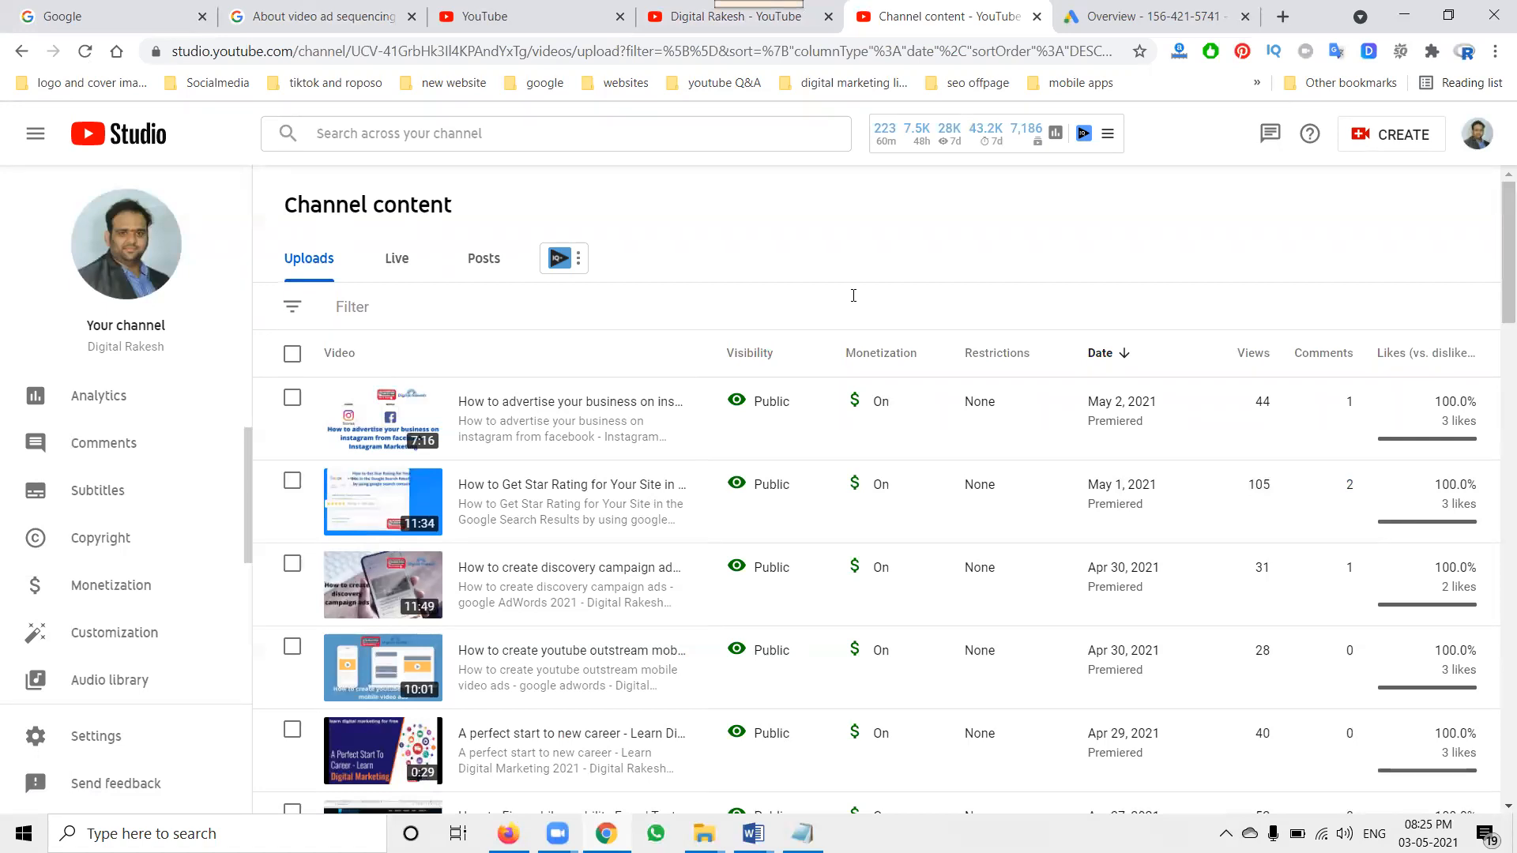
Switch to Google Ads and start a new campaign
left_click(1145, 16)
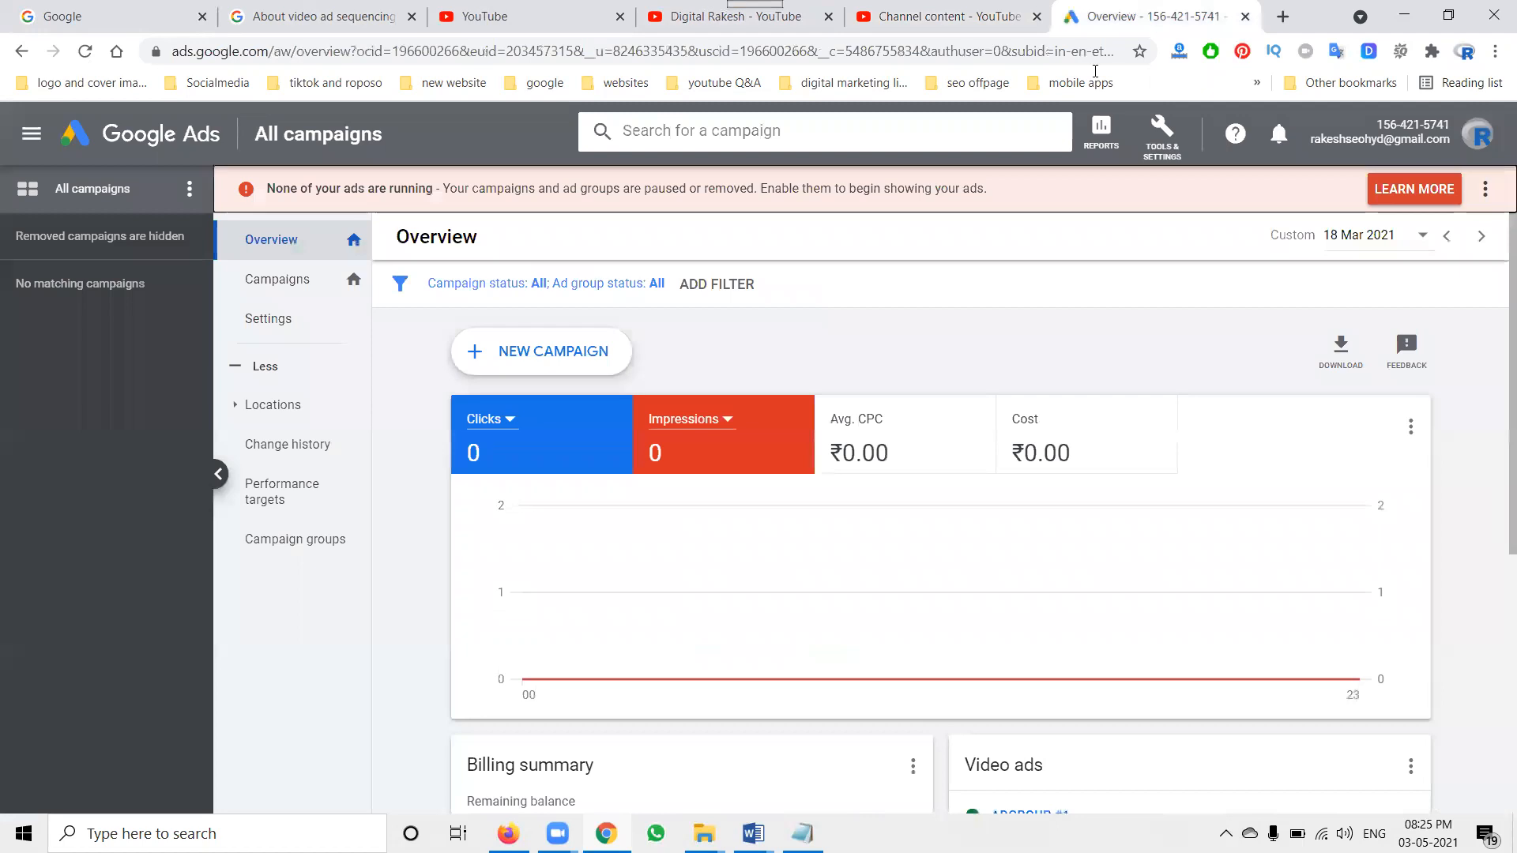
left_click(535, 364)
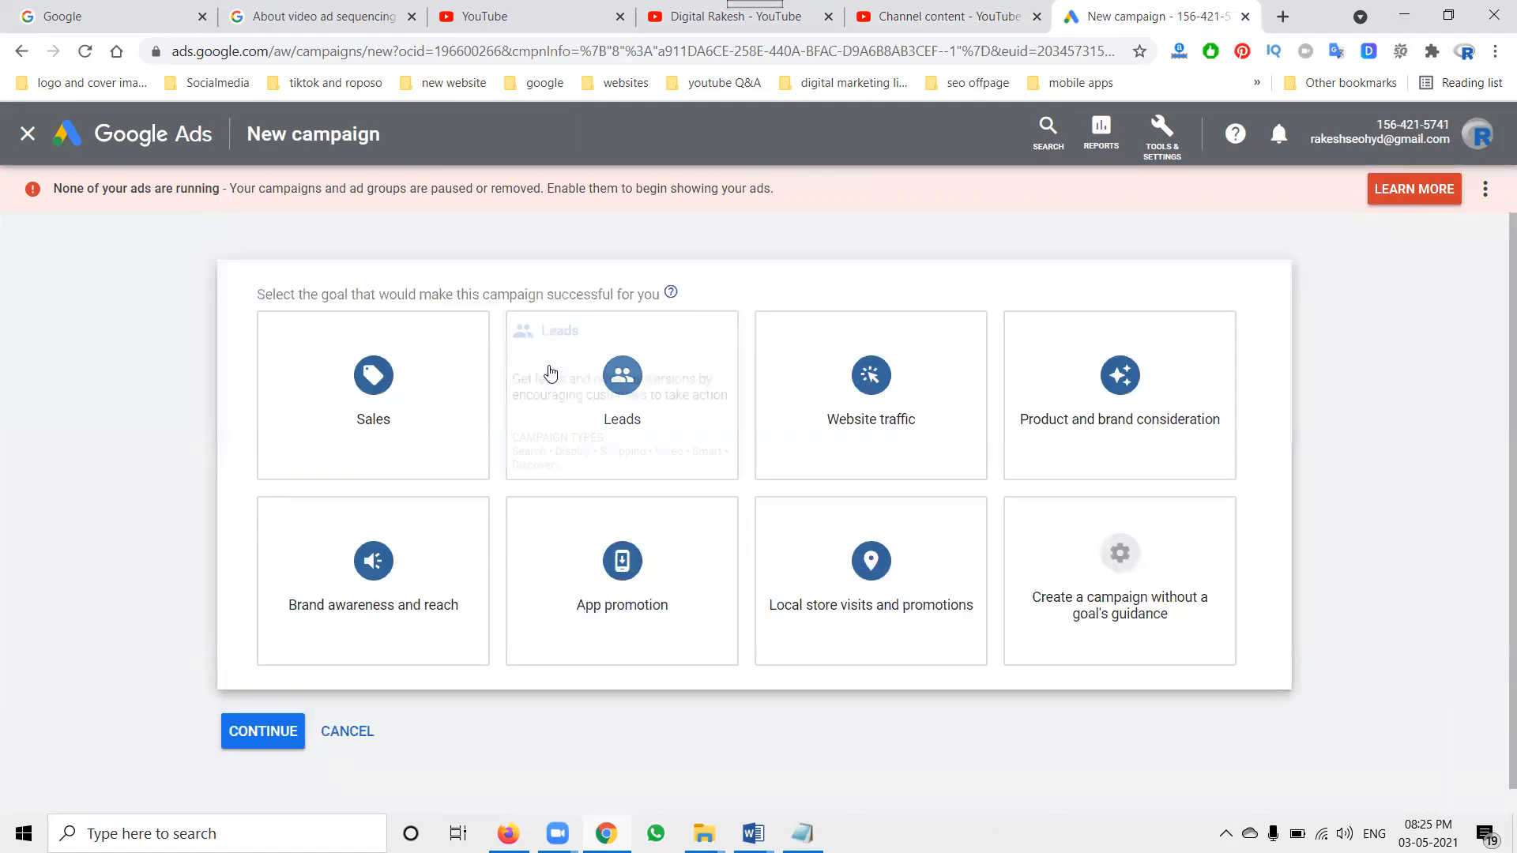
Choose a Video campaign without a goal's guidance and review the campaign subtypes offered
left_click(1084, 557)
left_click(1121, 534)
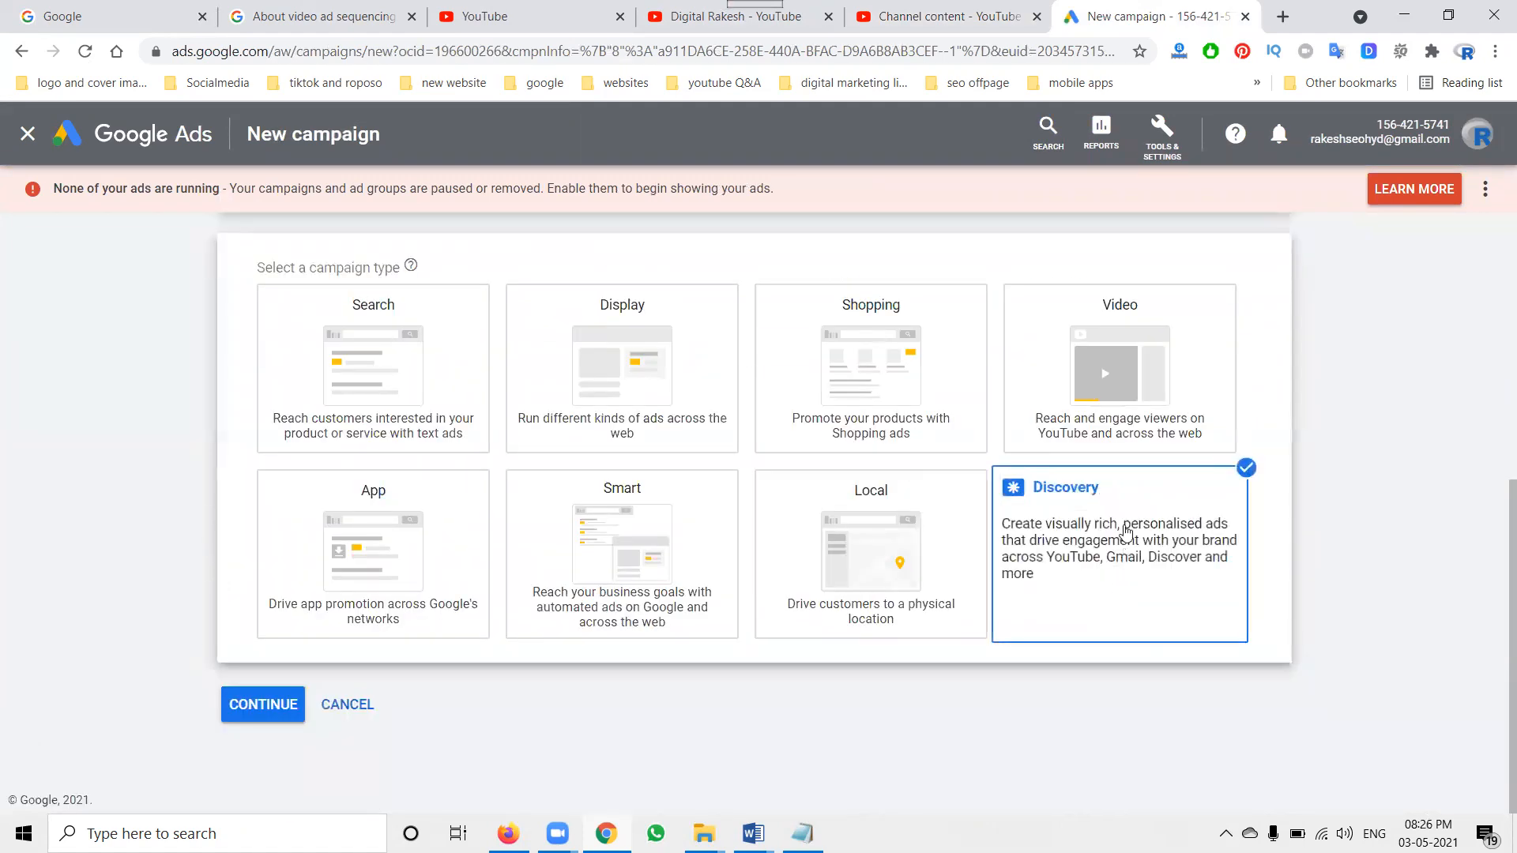
left_click(1147, 330)
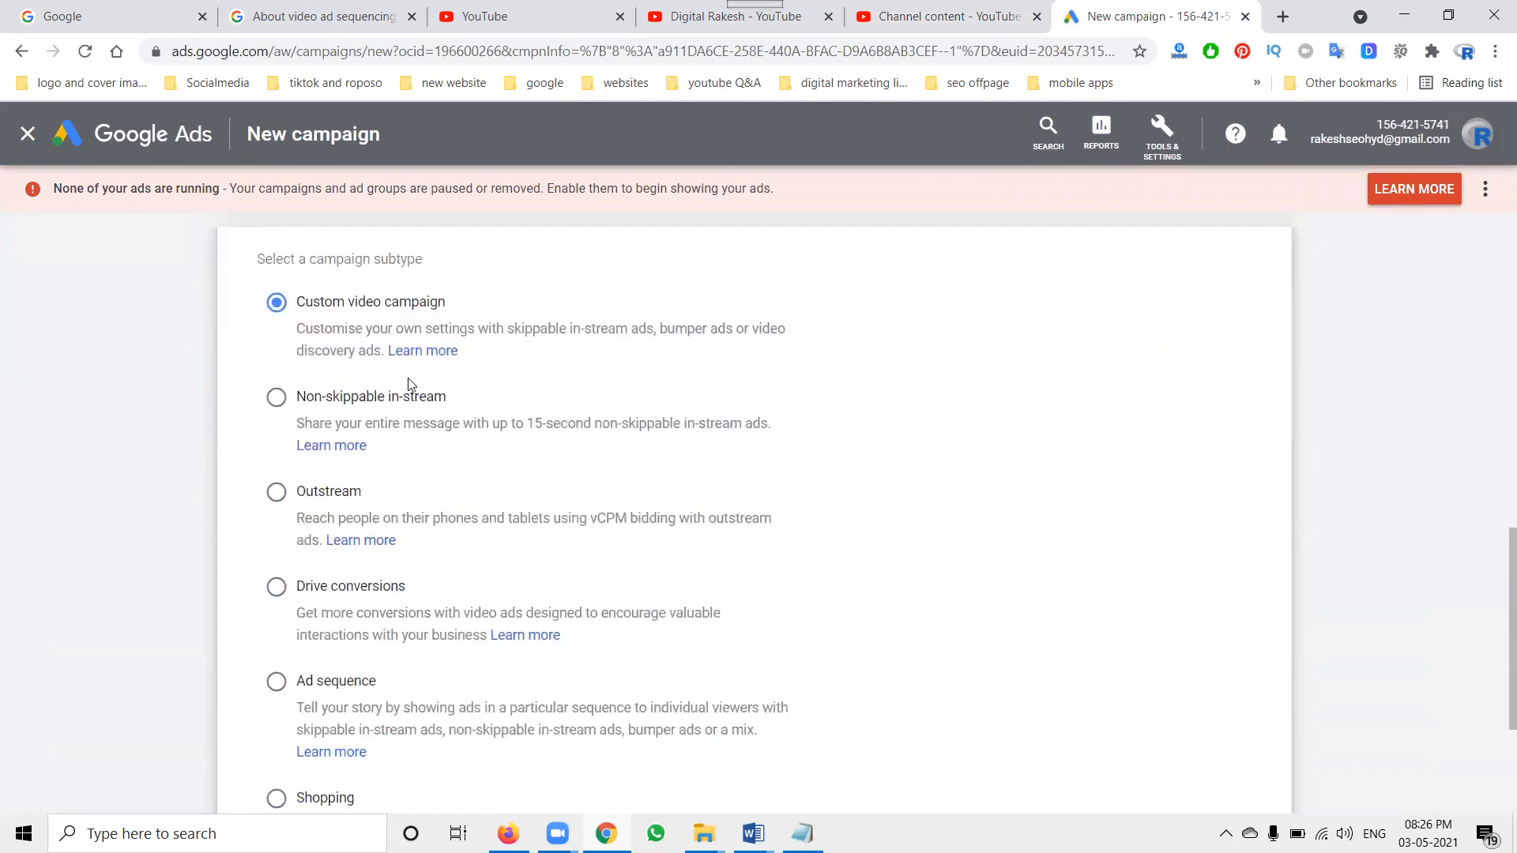
scroll(379, 474, "down", 3)
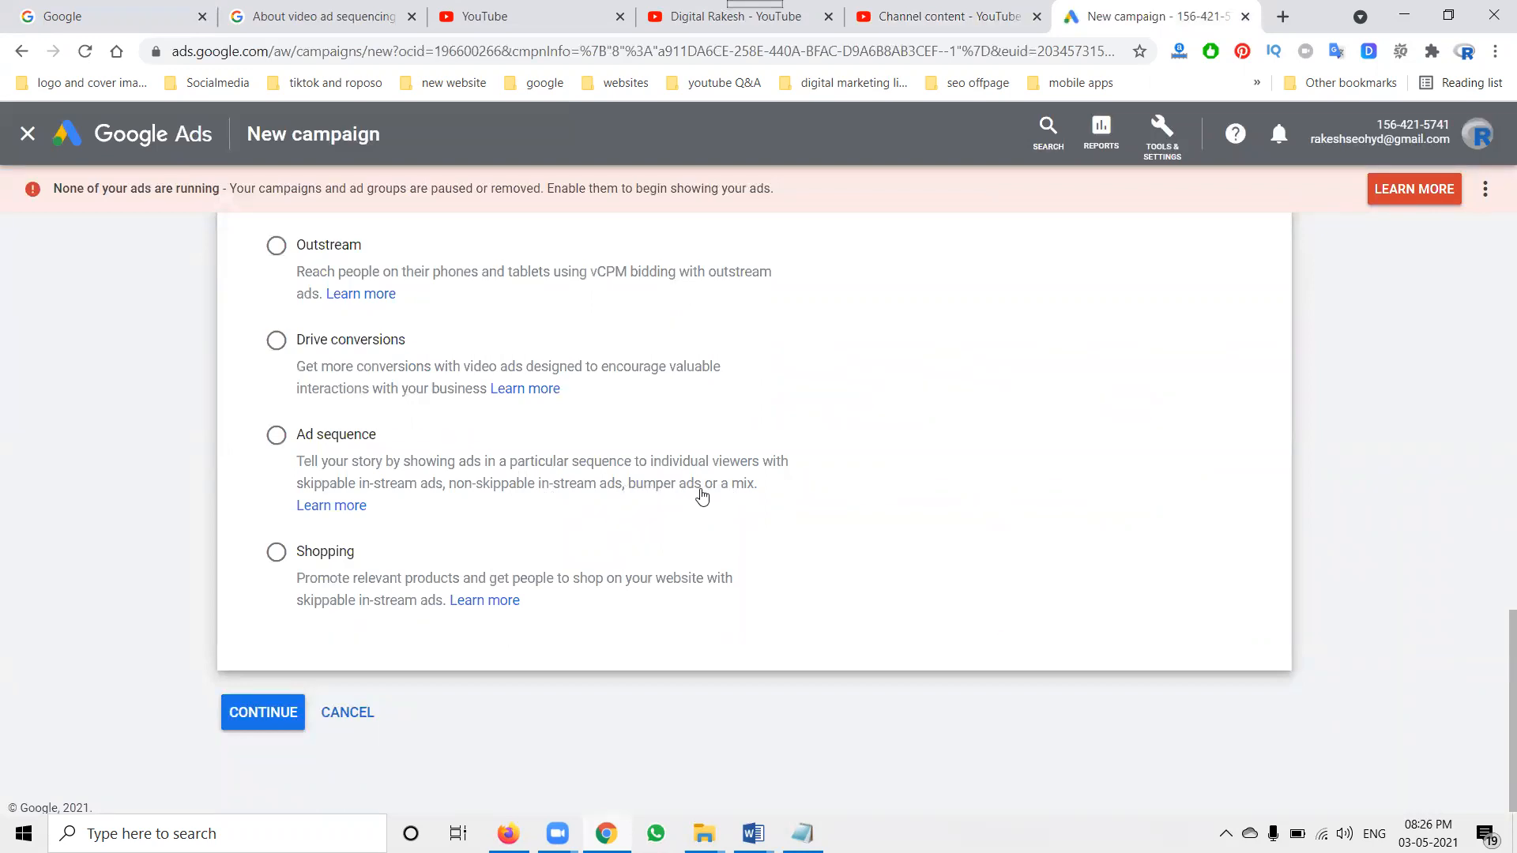
scroll(700, 494, "up", 6)
scroll(700, 496, "up", 2)
scroll(838, 440, "up", 4)
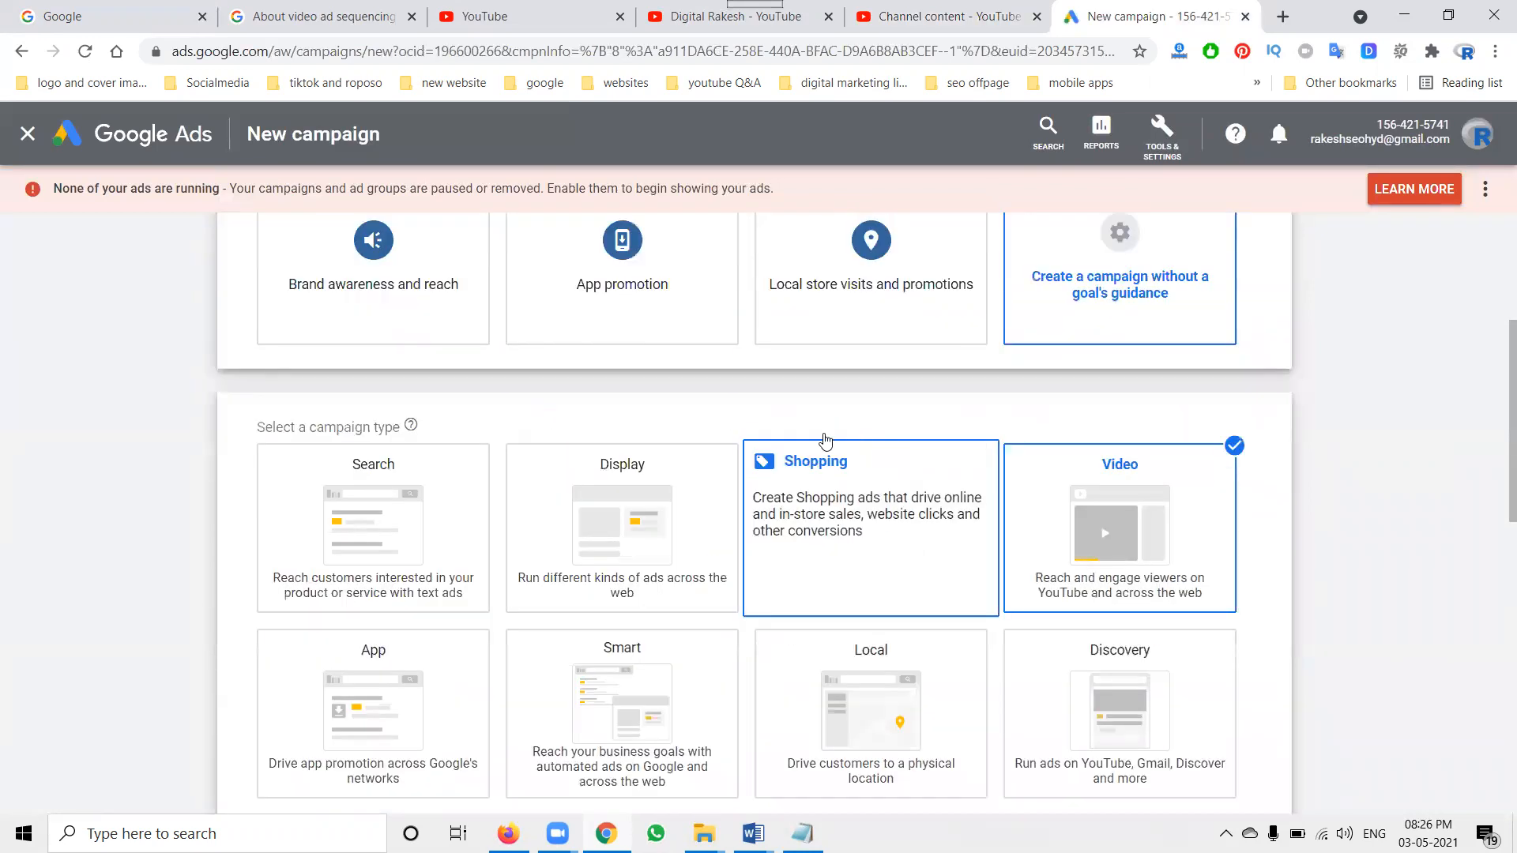
Set the goal to Brand awareness and reach with the Video campaign type and review its subtypes
left_click(455, 401)
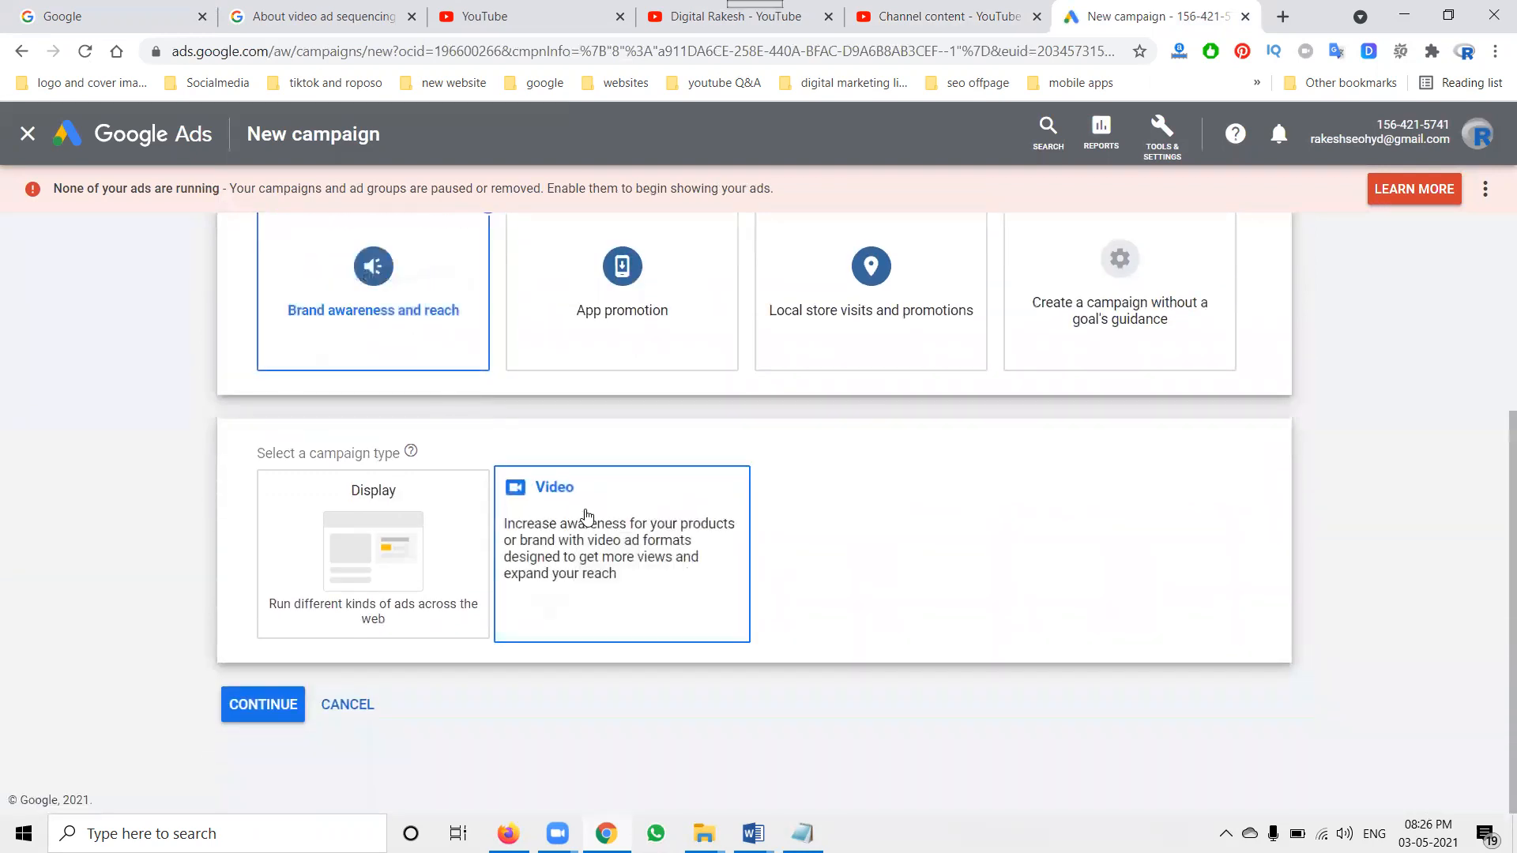
left_click(587, 515)
scroll(587, 515, "down", 2)
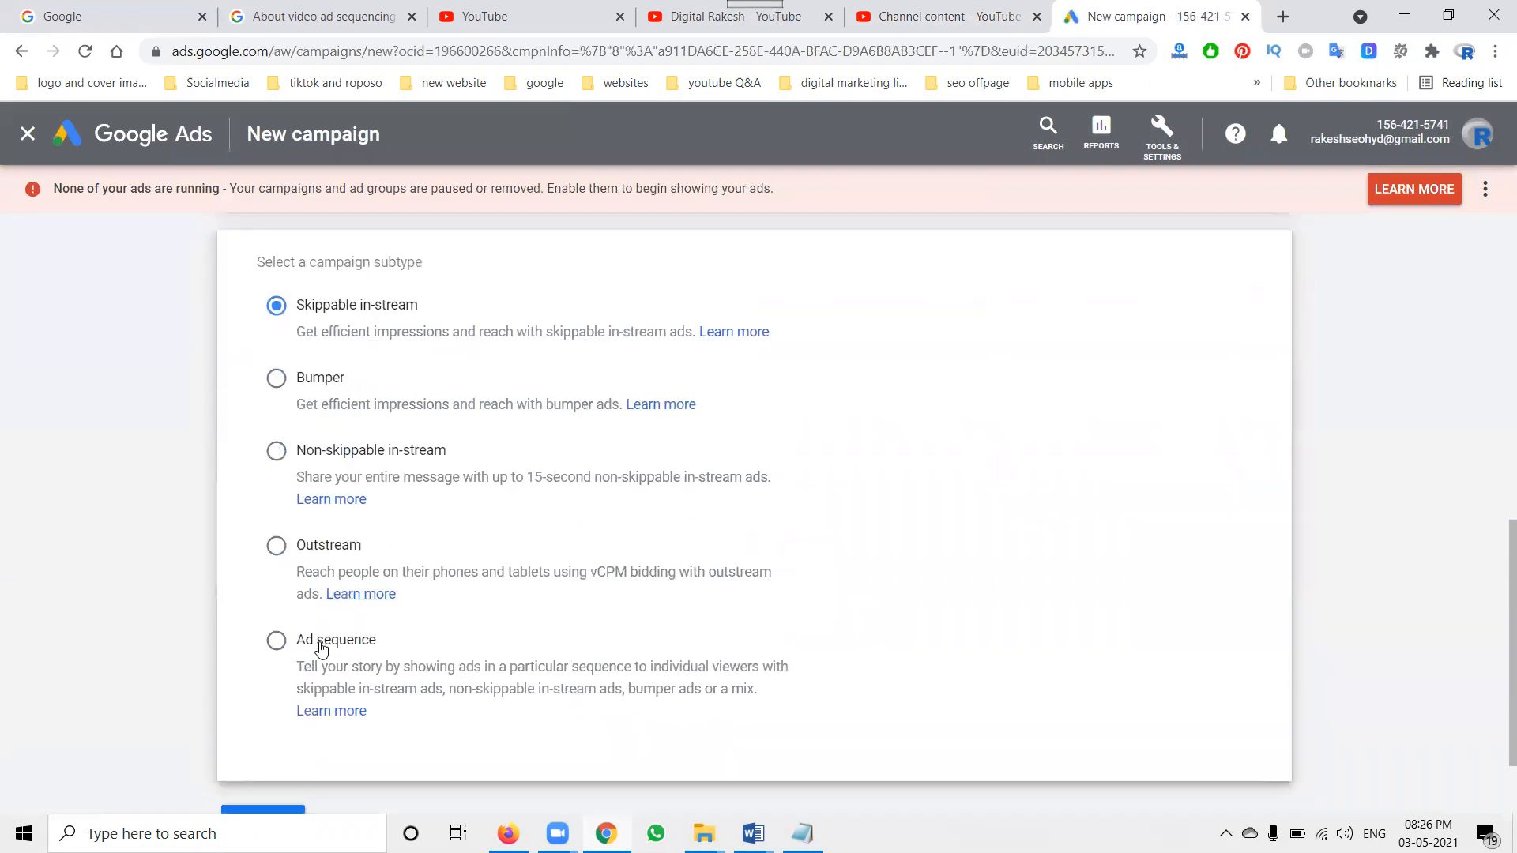
scroll(127, 547, "up", 5)
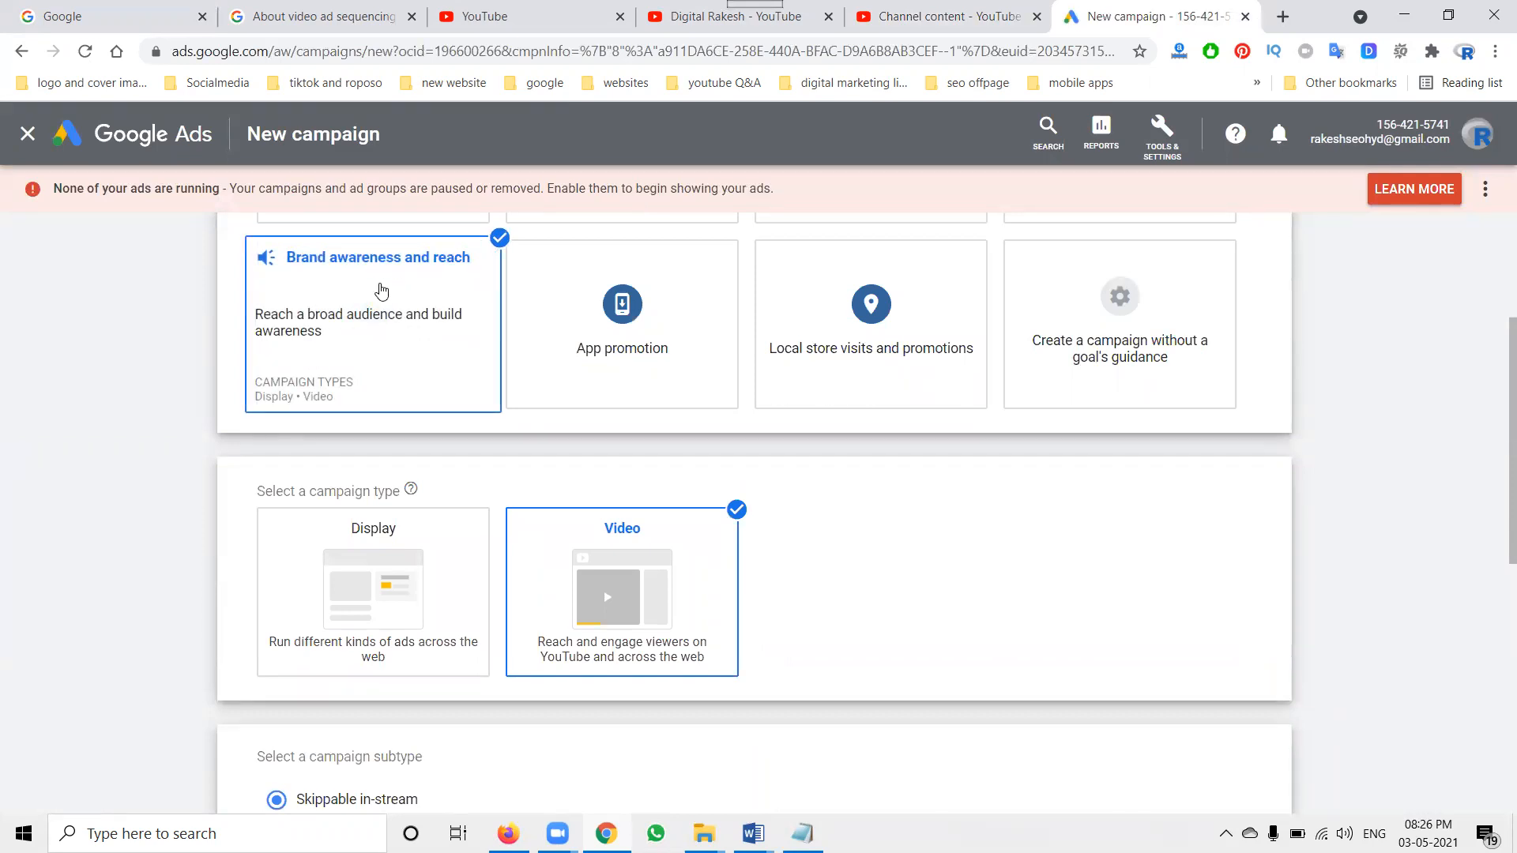
scroll(948, 316, "up", 3)
Set the campaign goal to Product and brand consideration and review its video campaign subtypes
left_click(1233, 347)
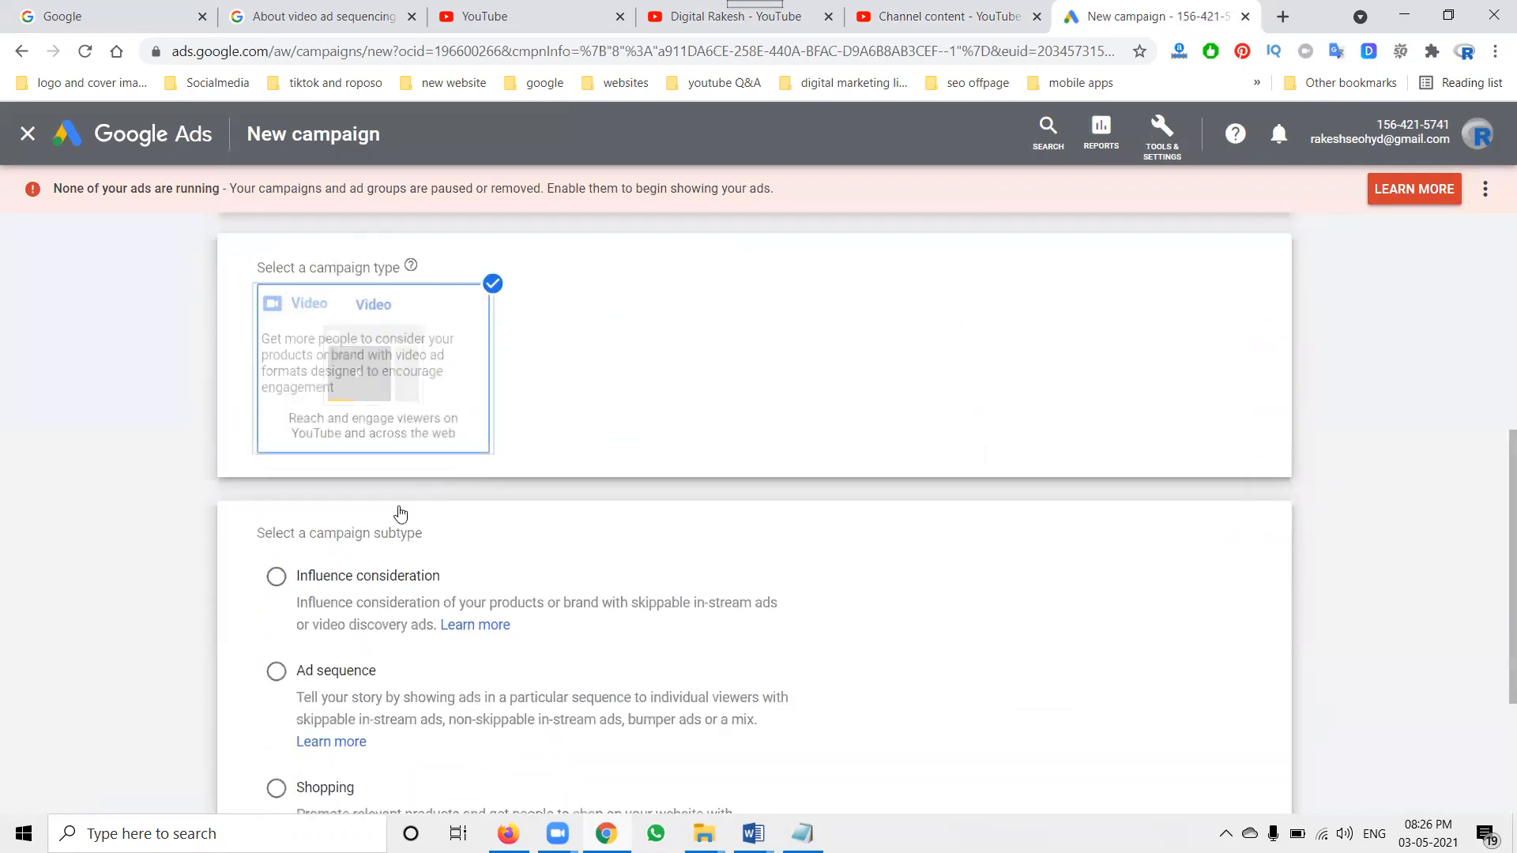
scroll(403, 510, "down", 3)
scroll(330, 435, "up", 7)
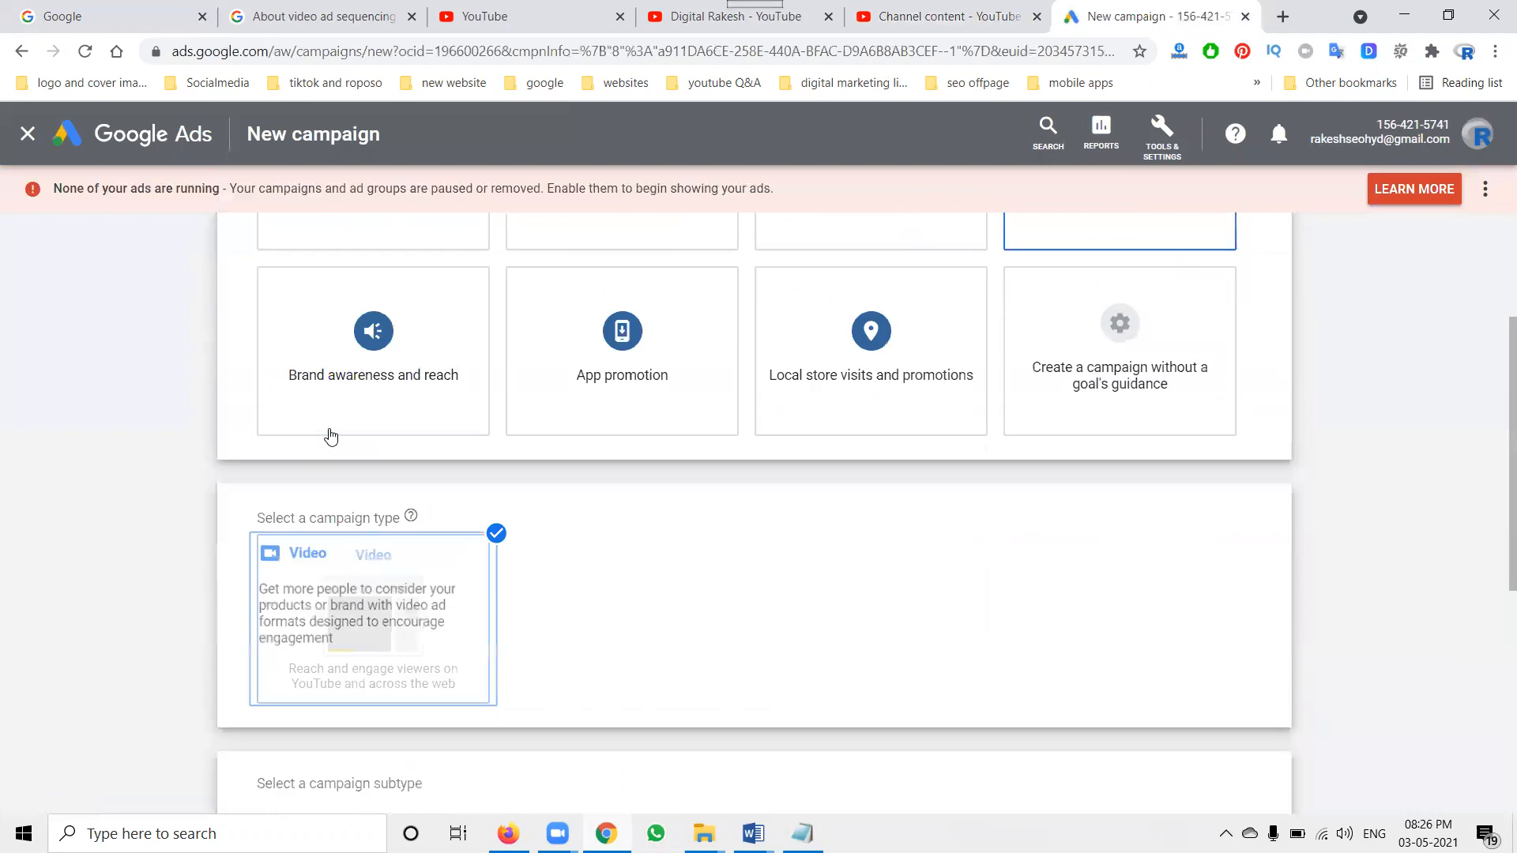
scroll(325, 442, "up", 2)
Set up a Brand awareness and reach Video campaign with the Ad sequence subtype and continue to its settings
left_click(330, 465)
scroll(331, 466, "down", 2)
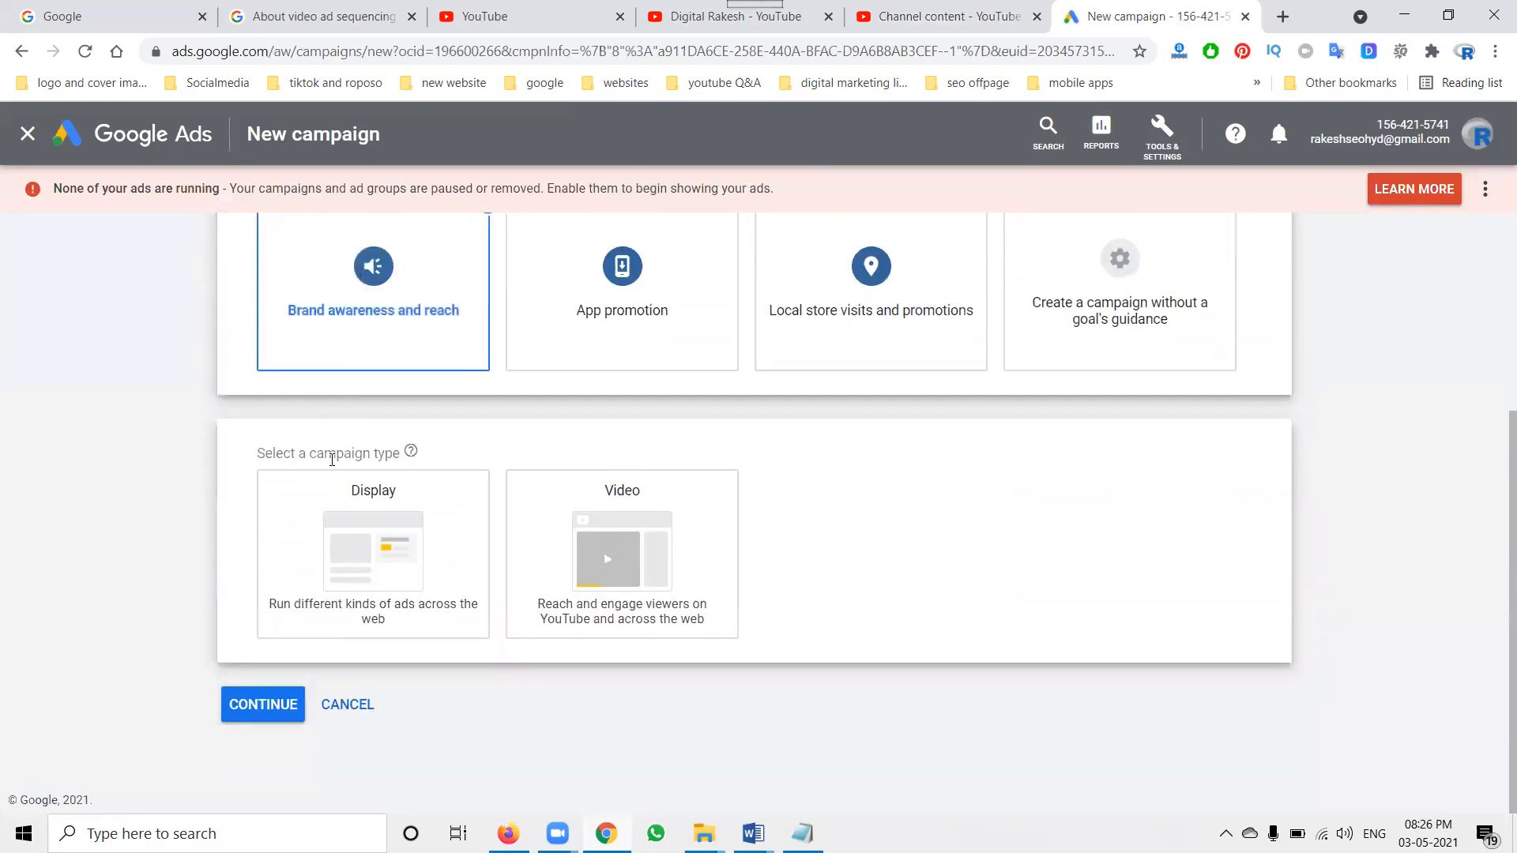
left_click(566, 542)
scroll(566, 541, "down", 6)
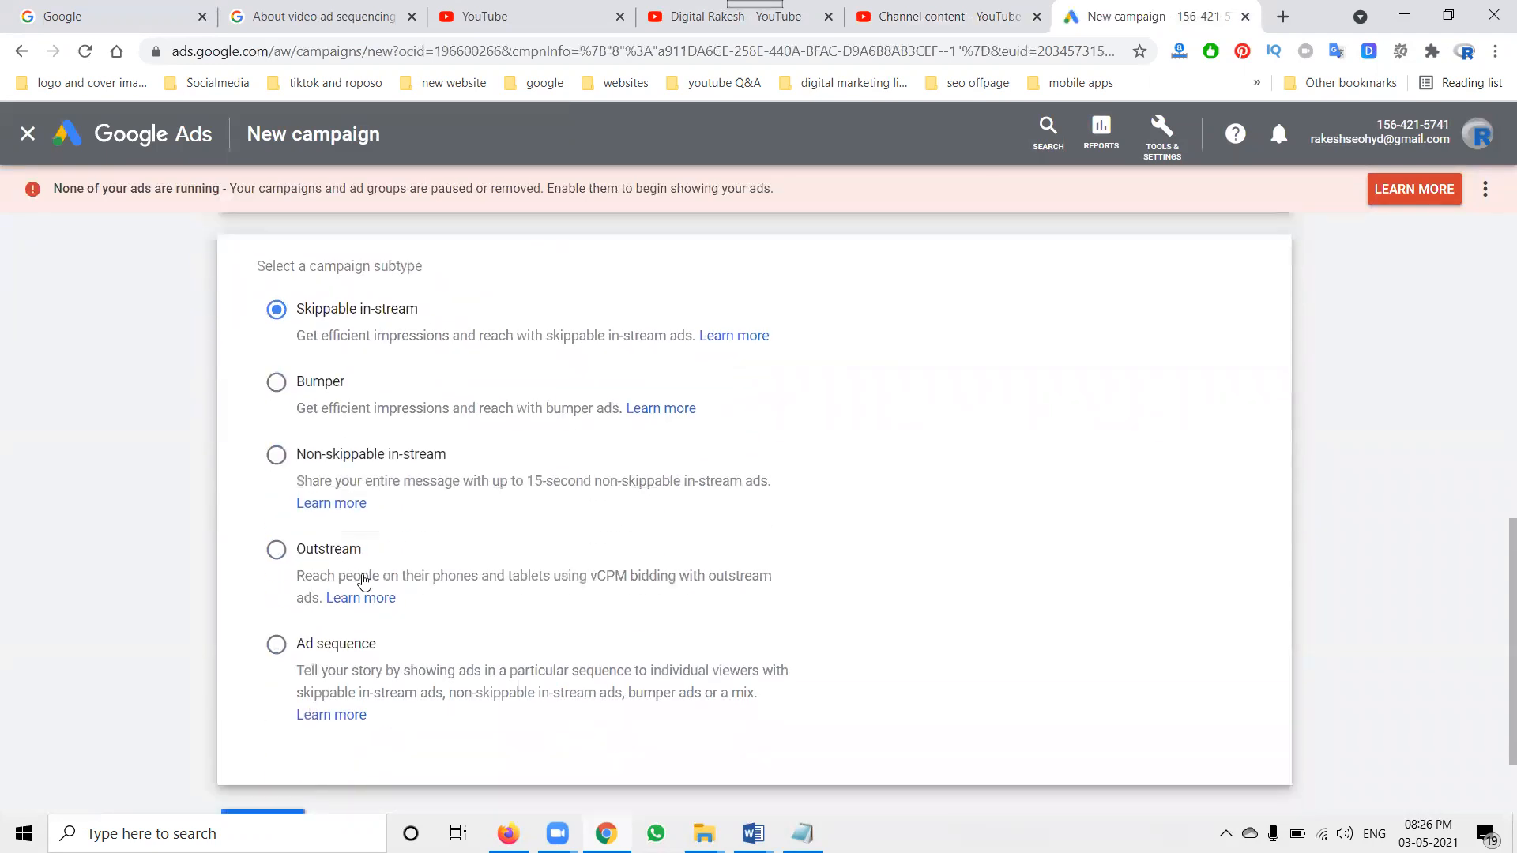
left_click(275, 641)
scroll(168, 619, "down", 2)
left_click(249, 705)
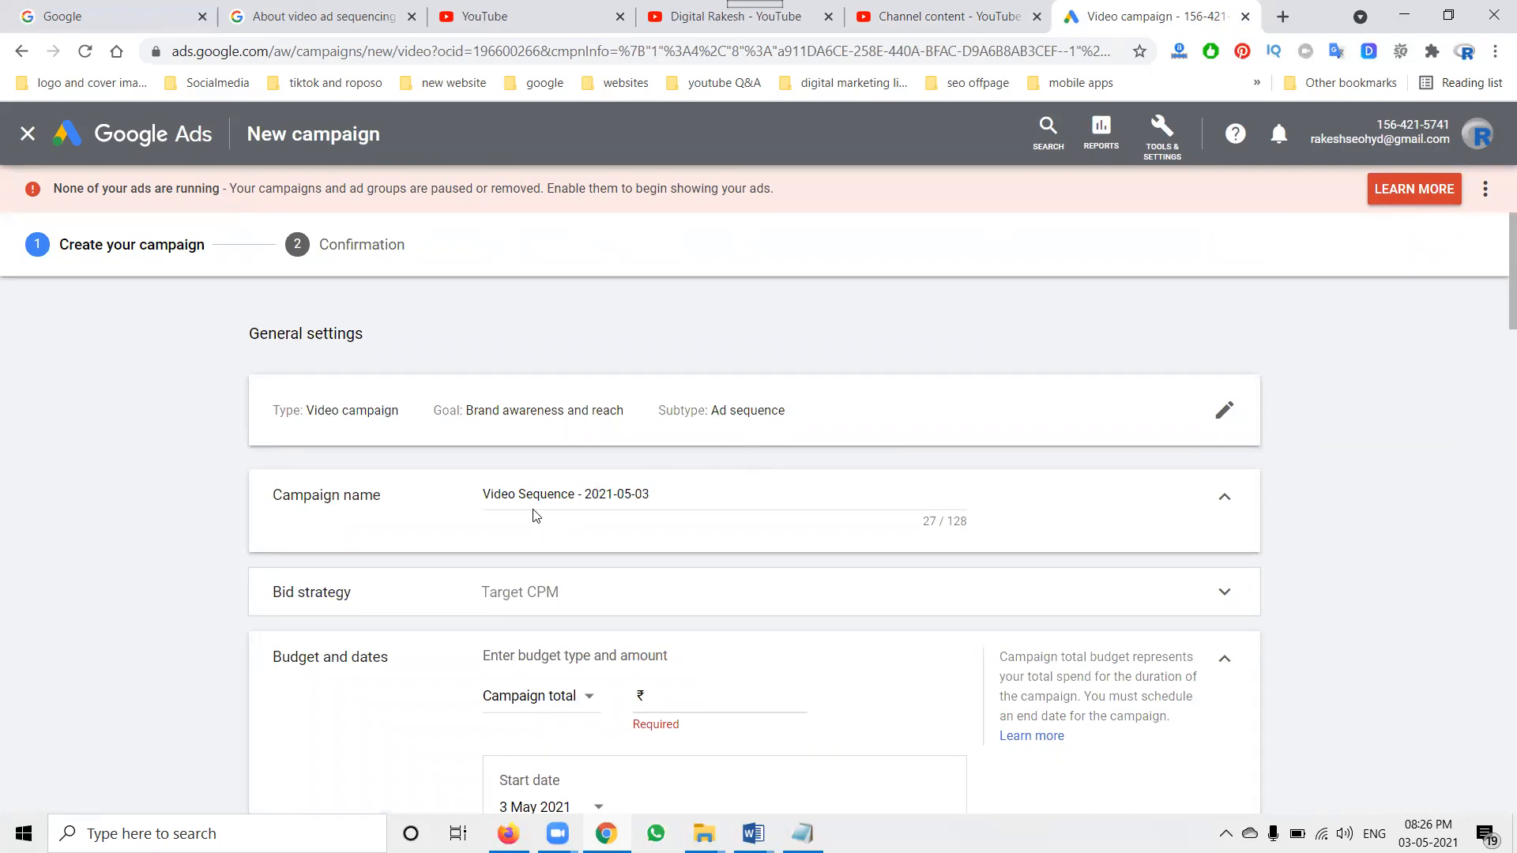
Set the campaign budget to Daily with an amount of ₹1,000.00
scroll(439, 553, "down", 3)
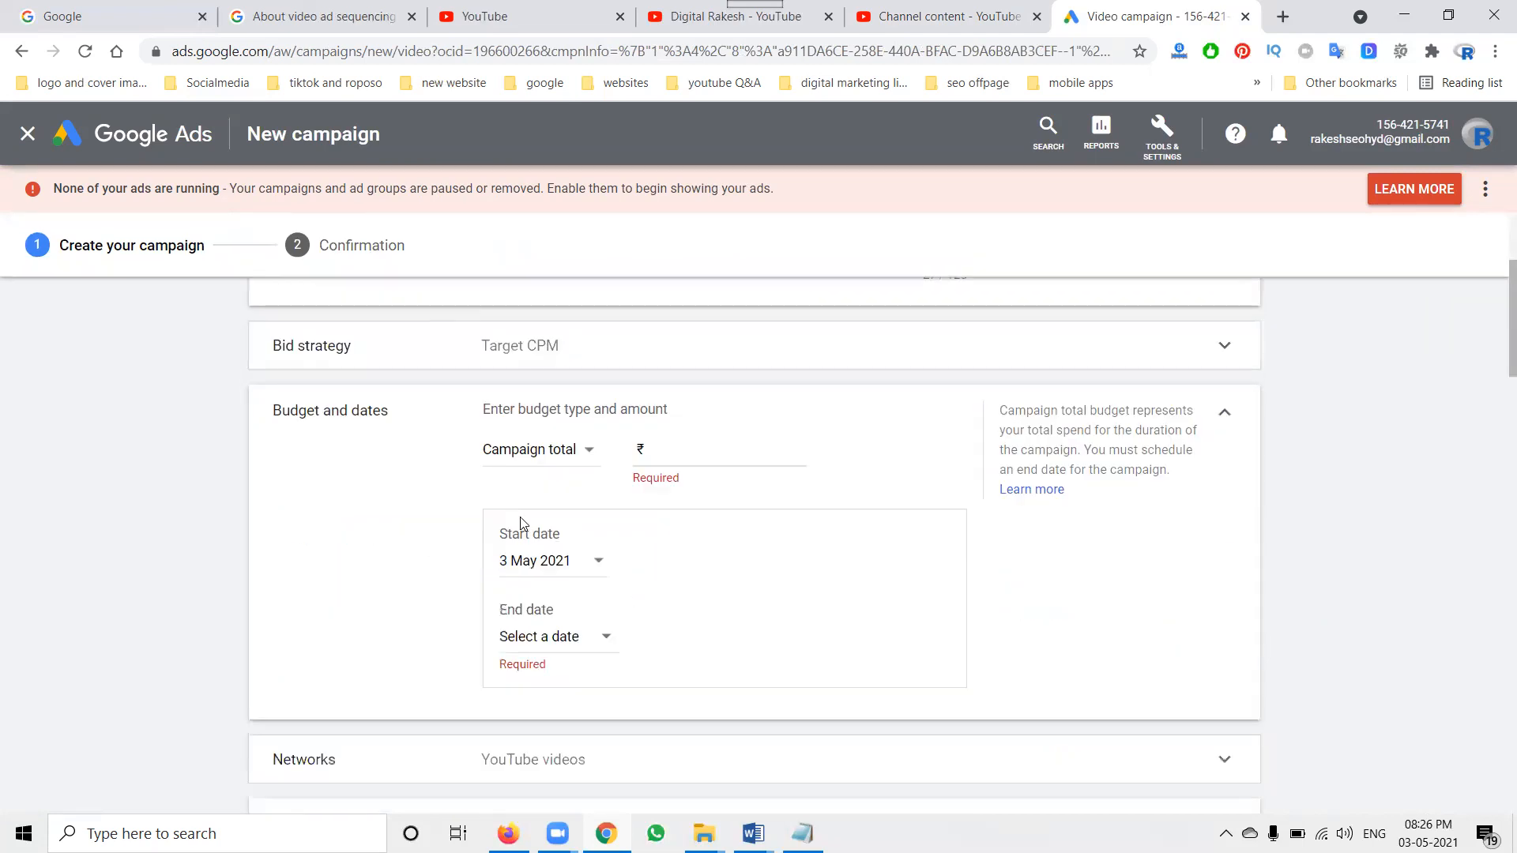
left_click(556, 454)
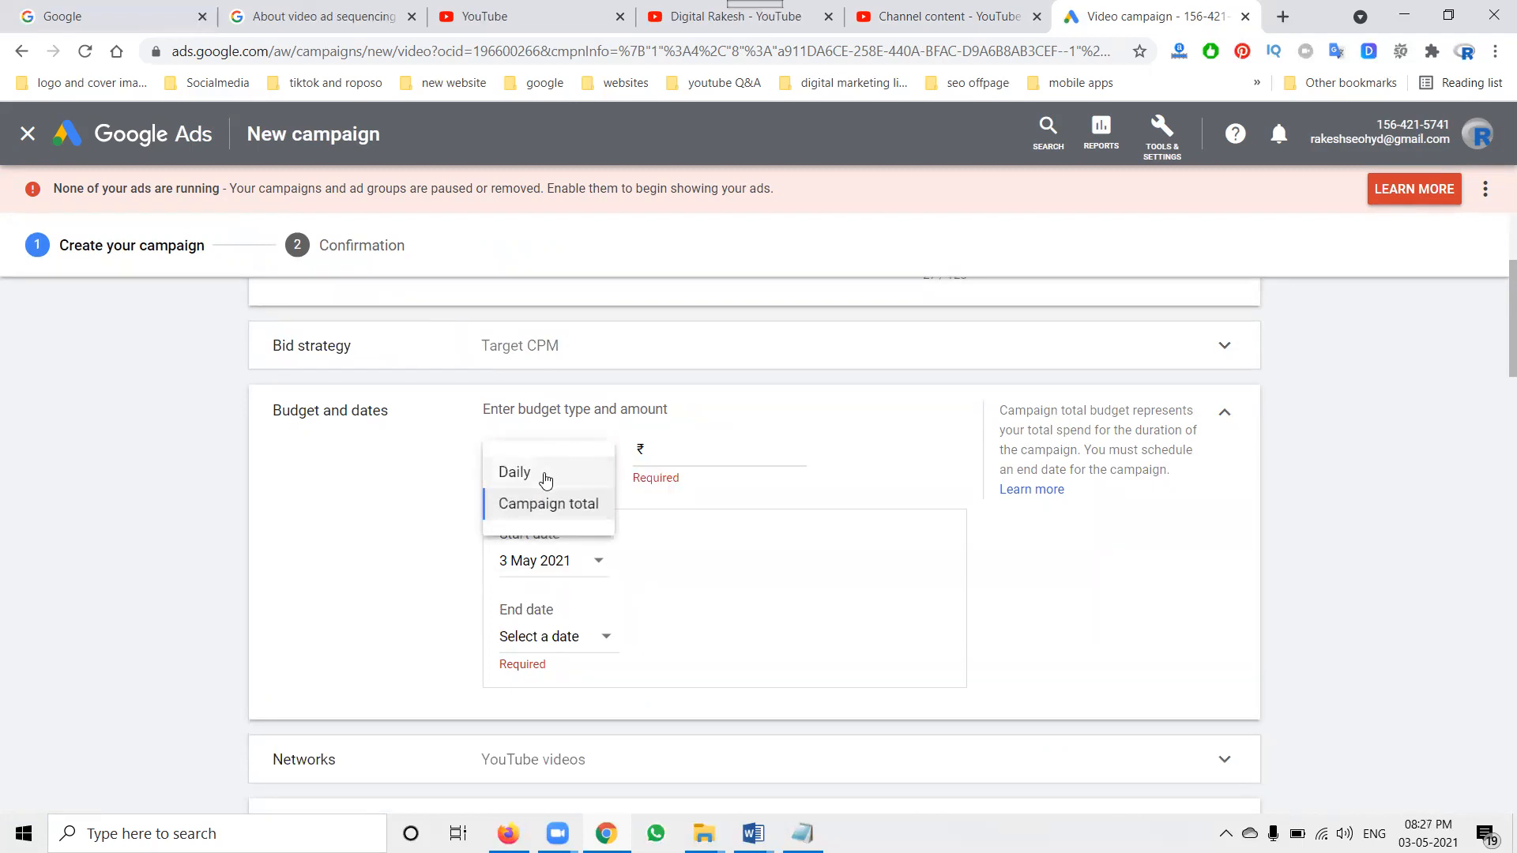
left_click(545, 474)
left_click(697, 450)
type("1,000.00")
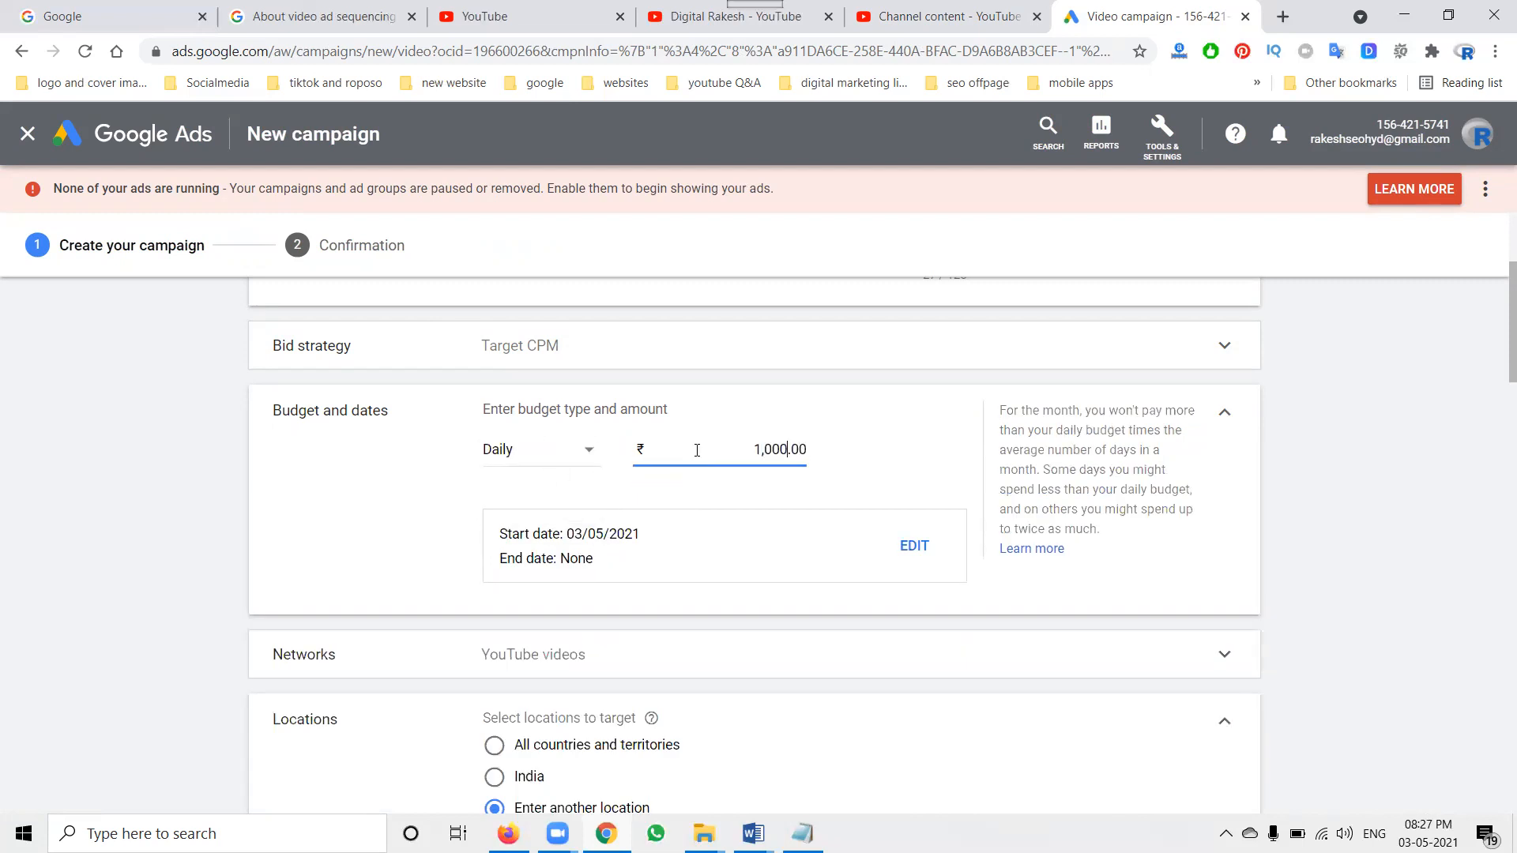
left_click(390, 523)
Examine the campaign's Networks options and the YouTube homepage where the ads can appear
scroll(387, 522, "down", 3)
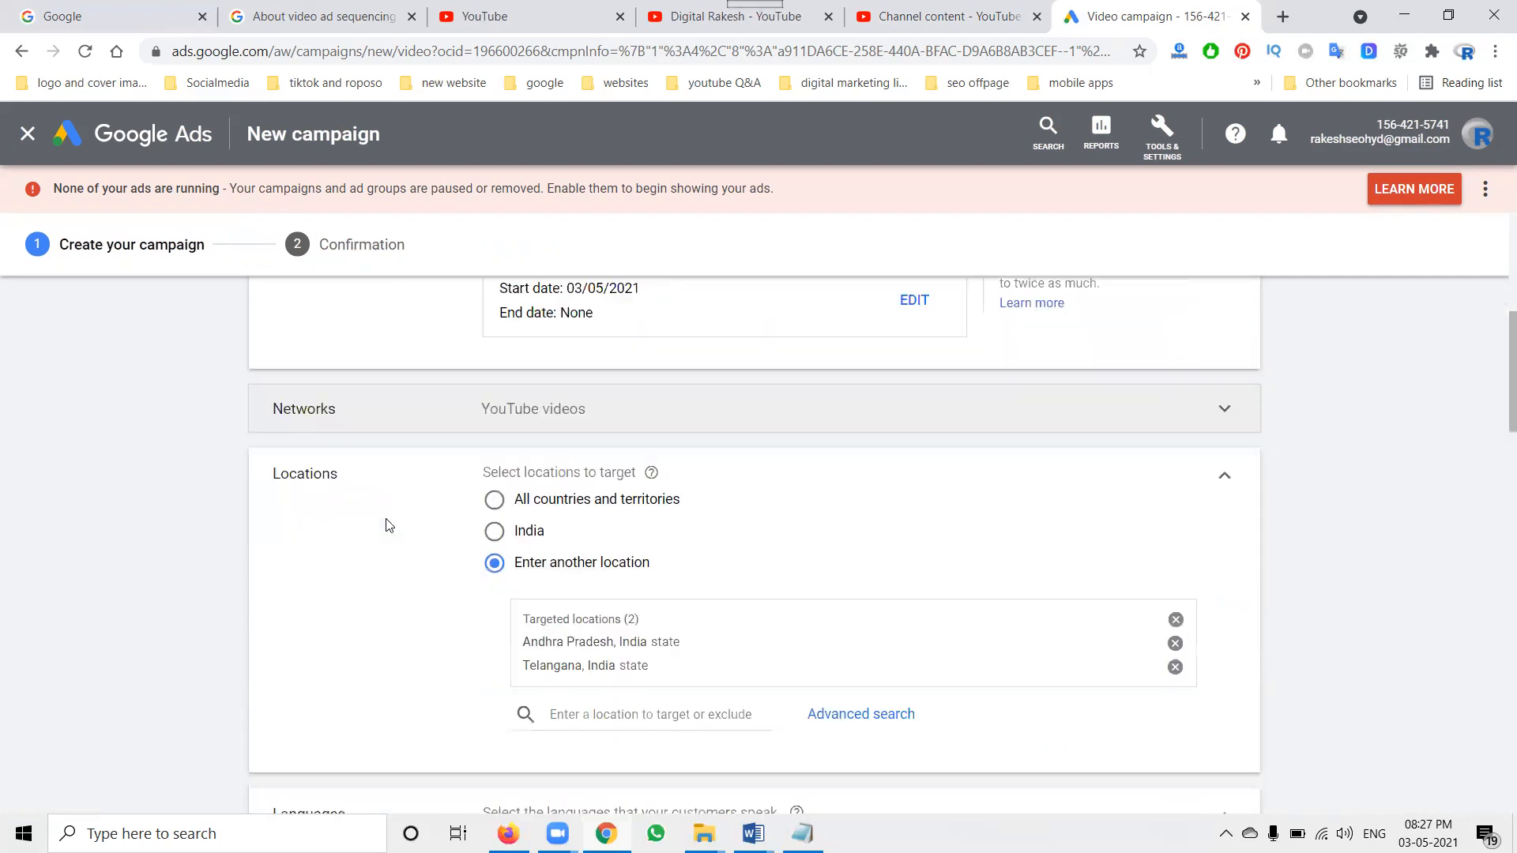
left_click(534, 409)
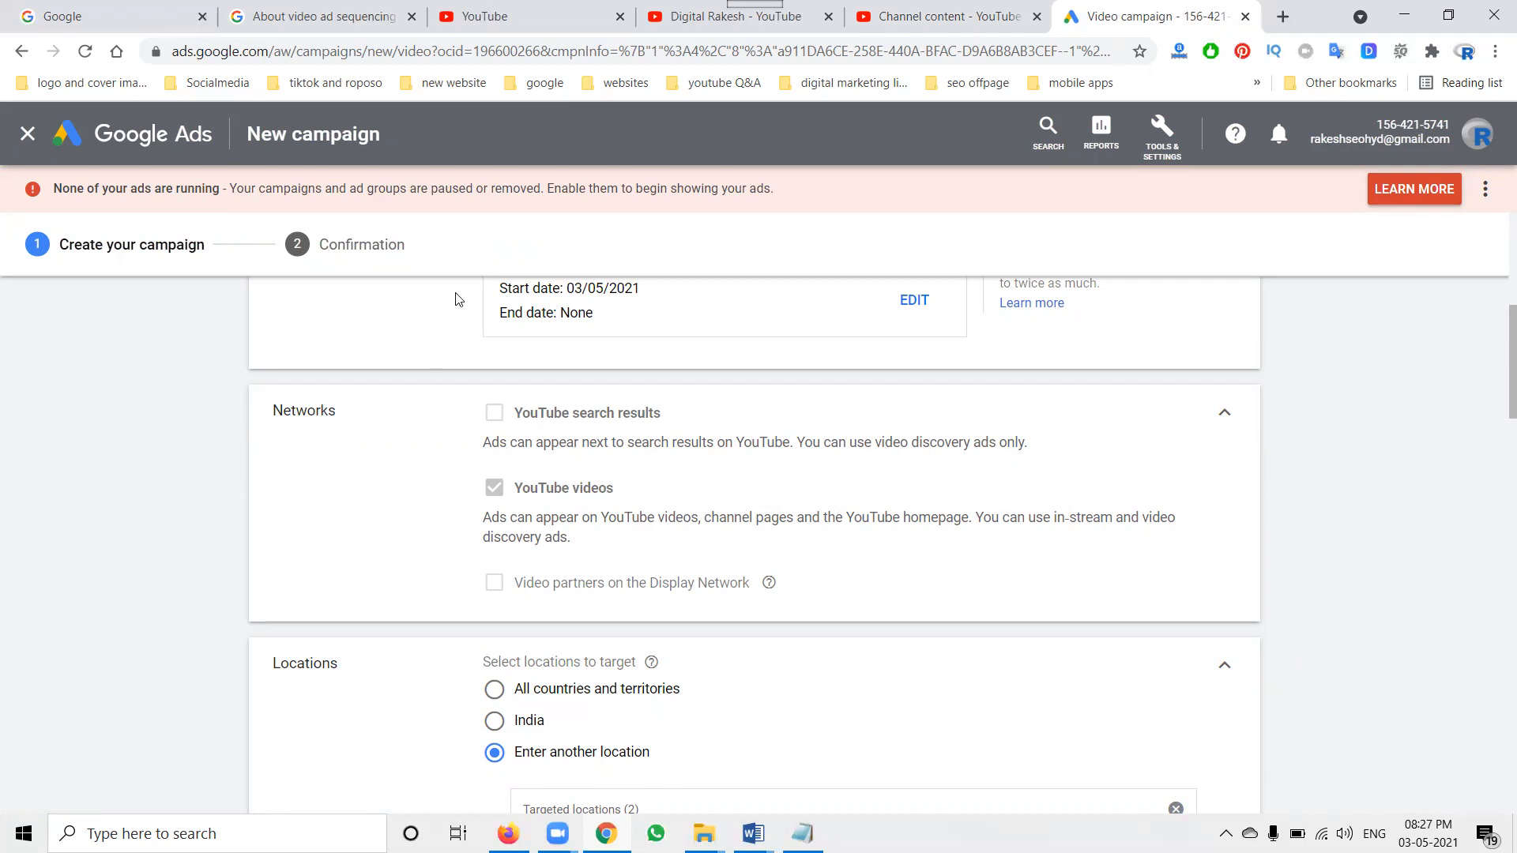
left_click(488, 17)
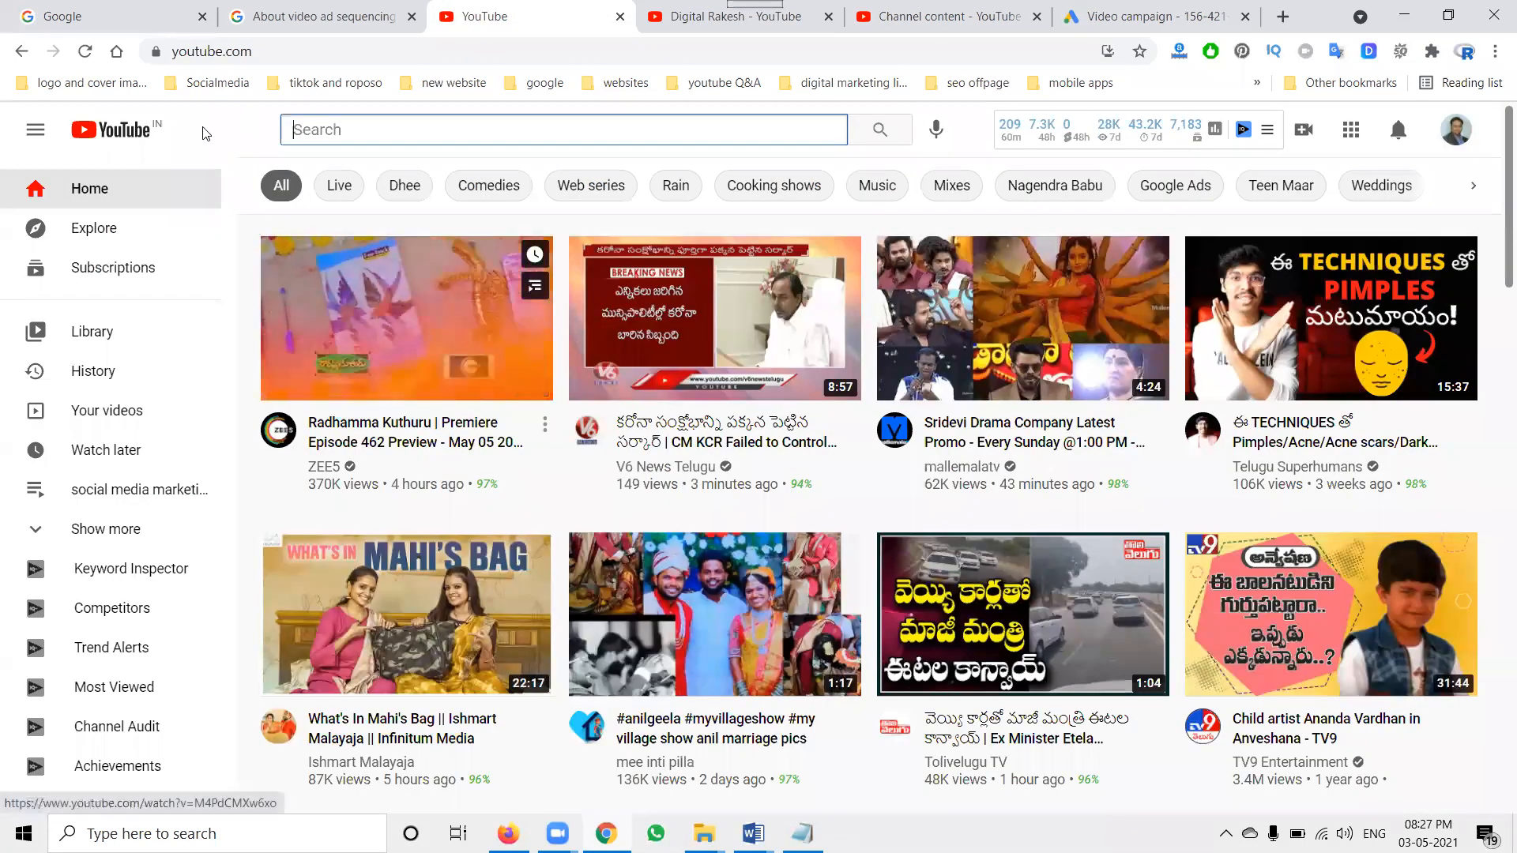
left_click(110, 137)
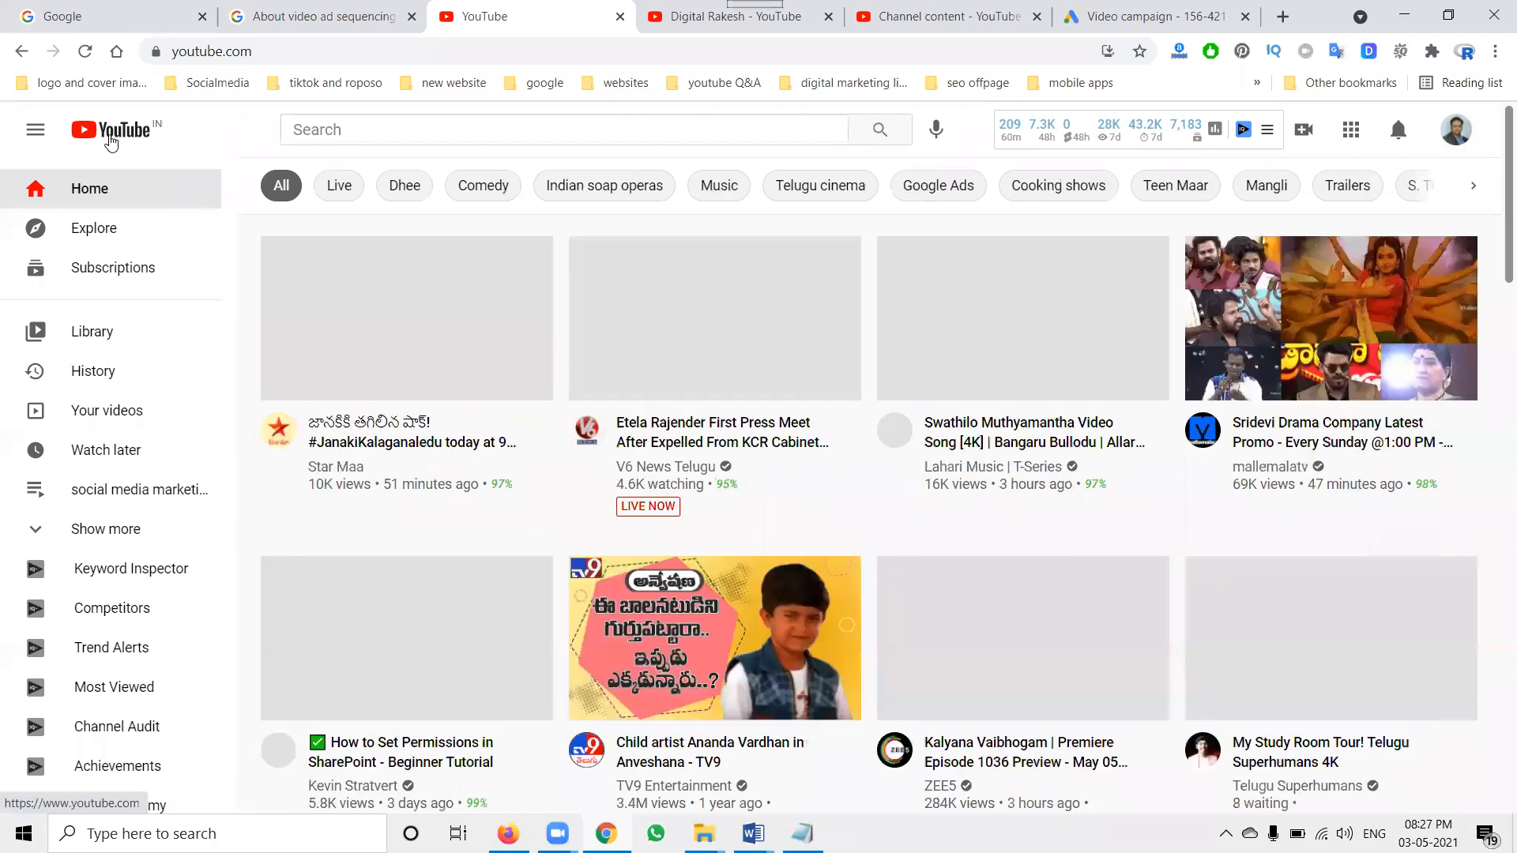
Return to the Google Ads campaign and set its targeted location to India
left_click(1110, 16)
scroll(560, 484, "down", 3)
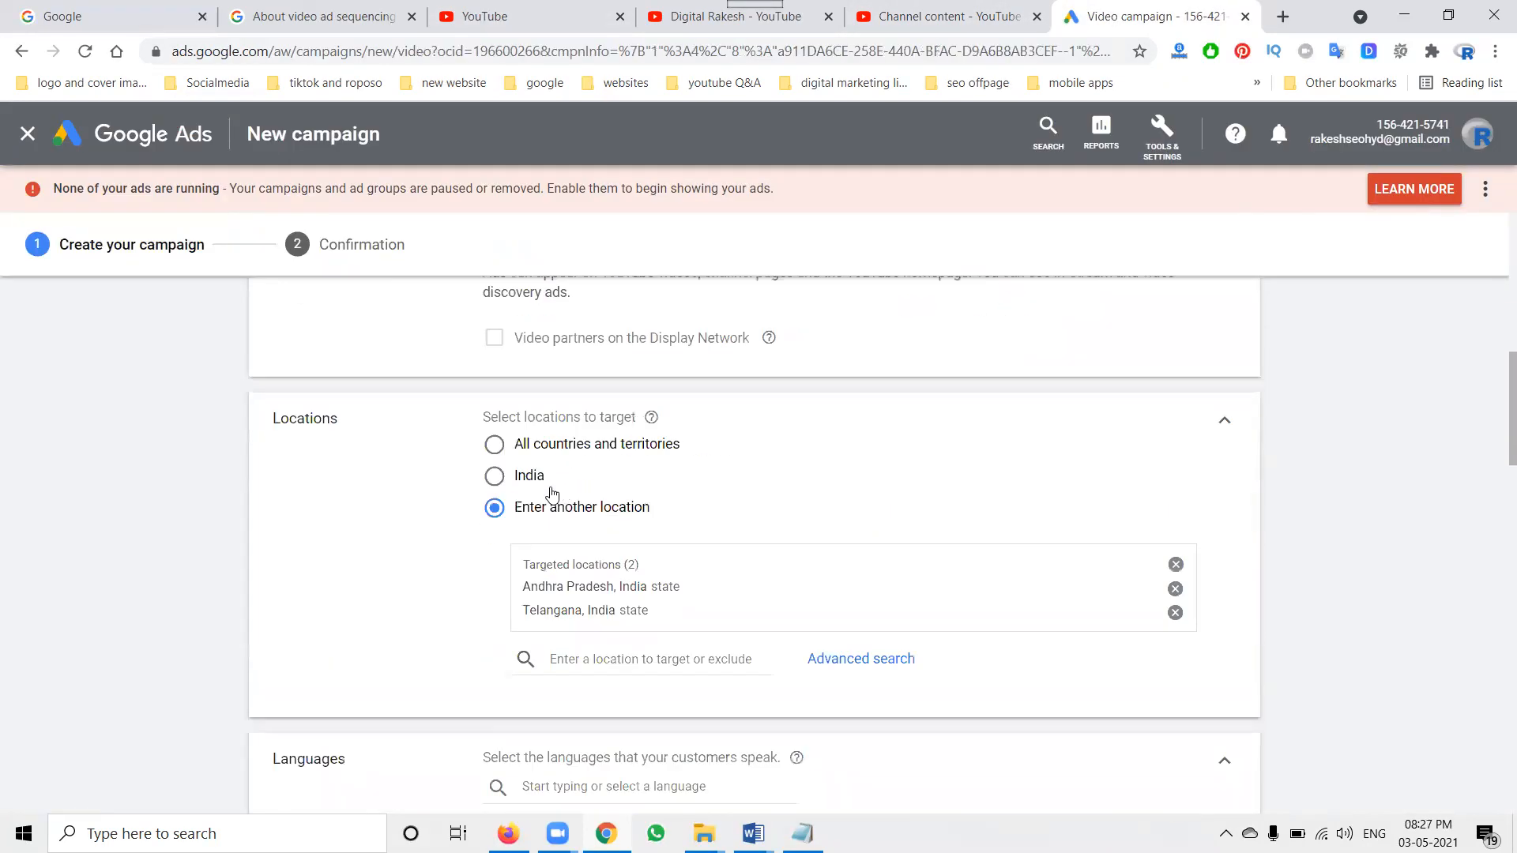
left_click(520, 477)
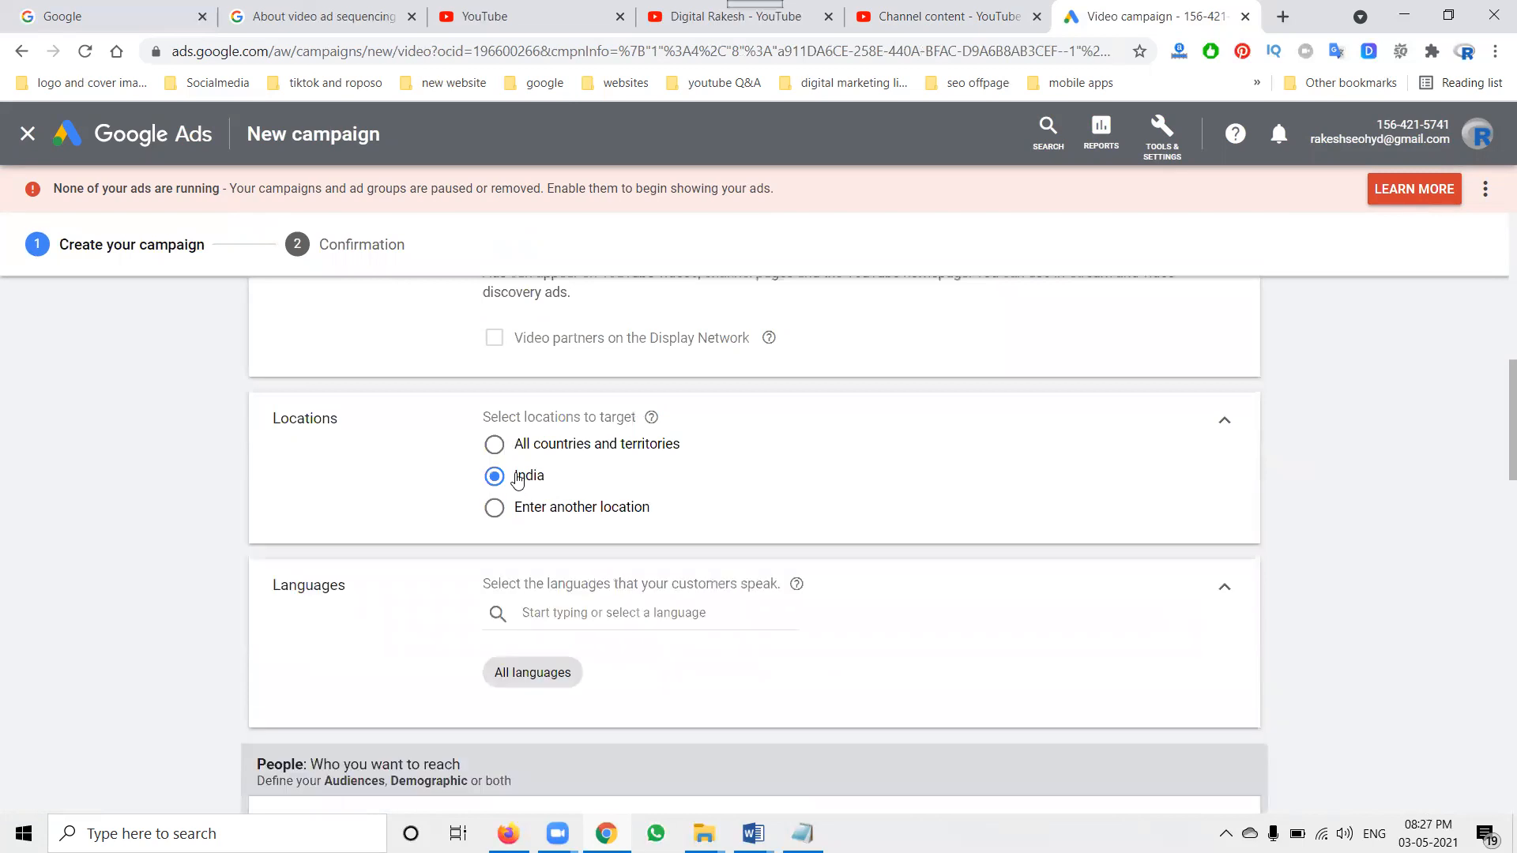
left_click(509, 518)
left_click(496, 477)
scroll(414, 499, "down", 3)
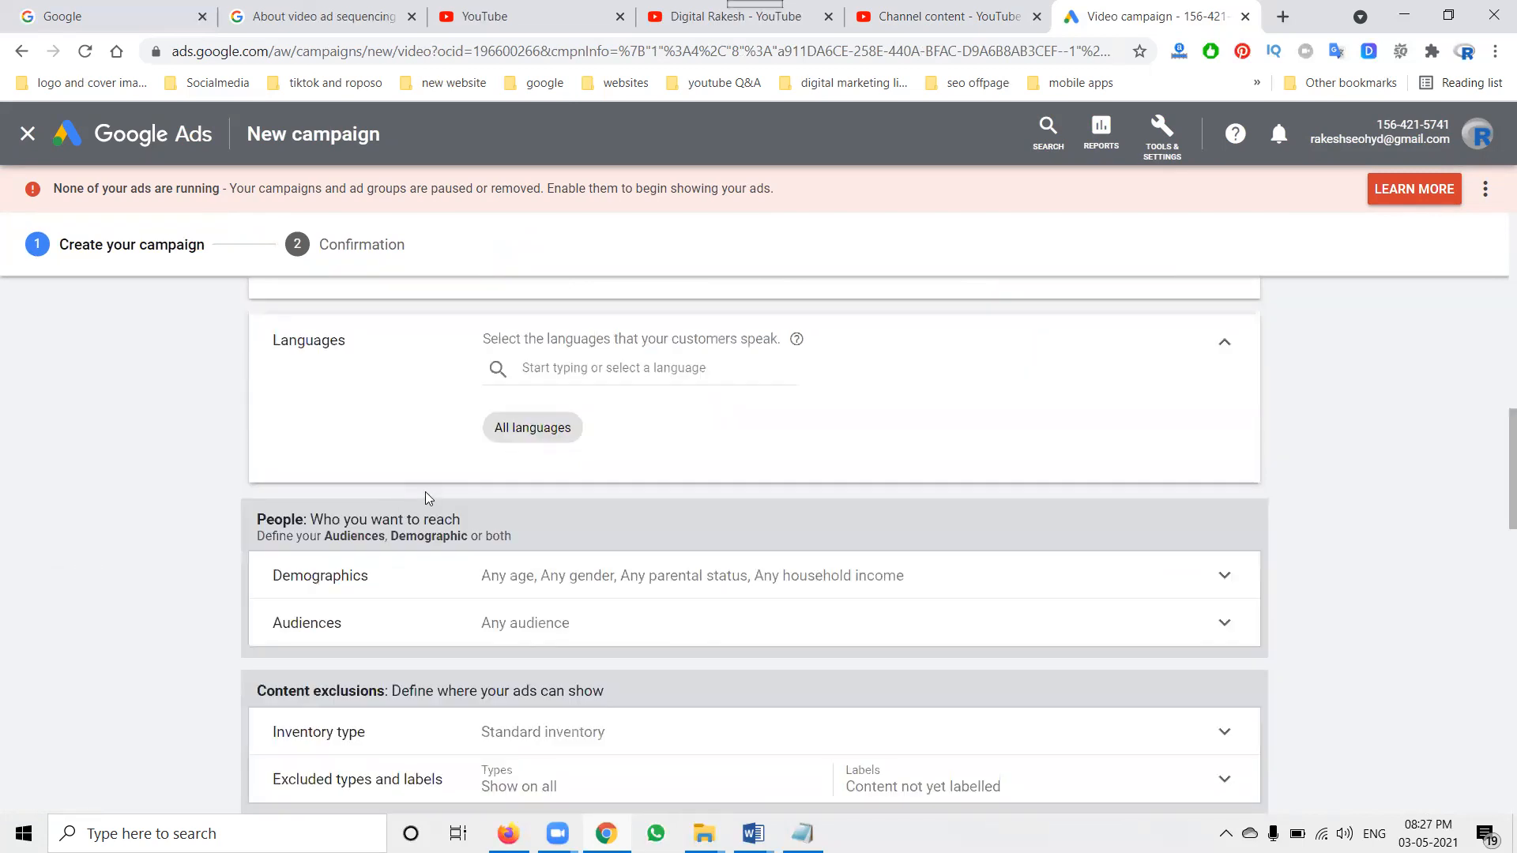
Examine the Demographics targeting options for gender, age, parental status and household income
scroll(526, 424, "down", 3)
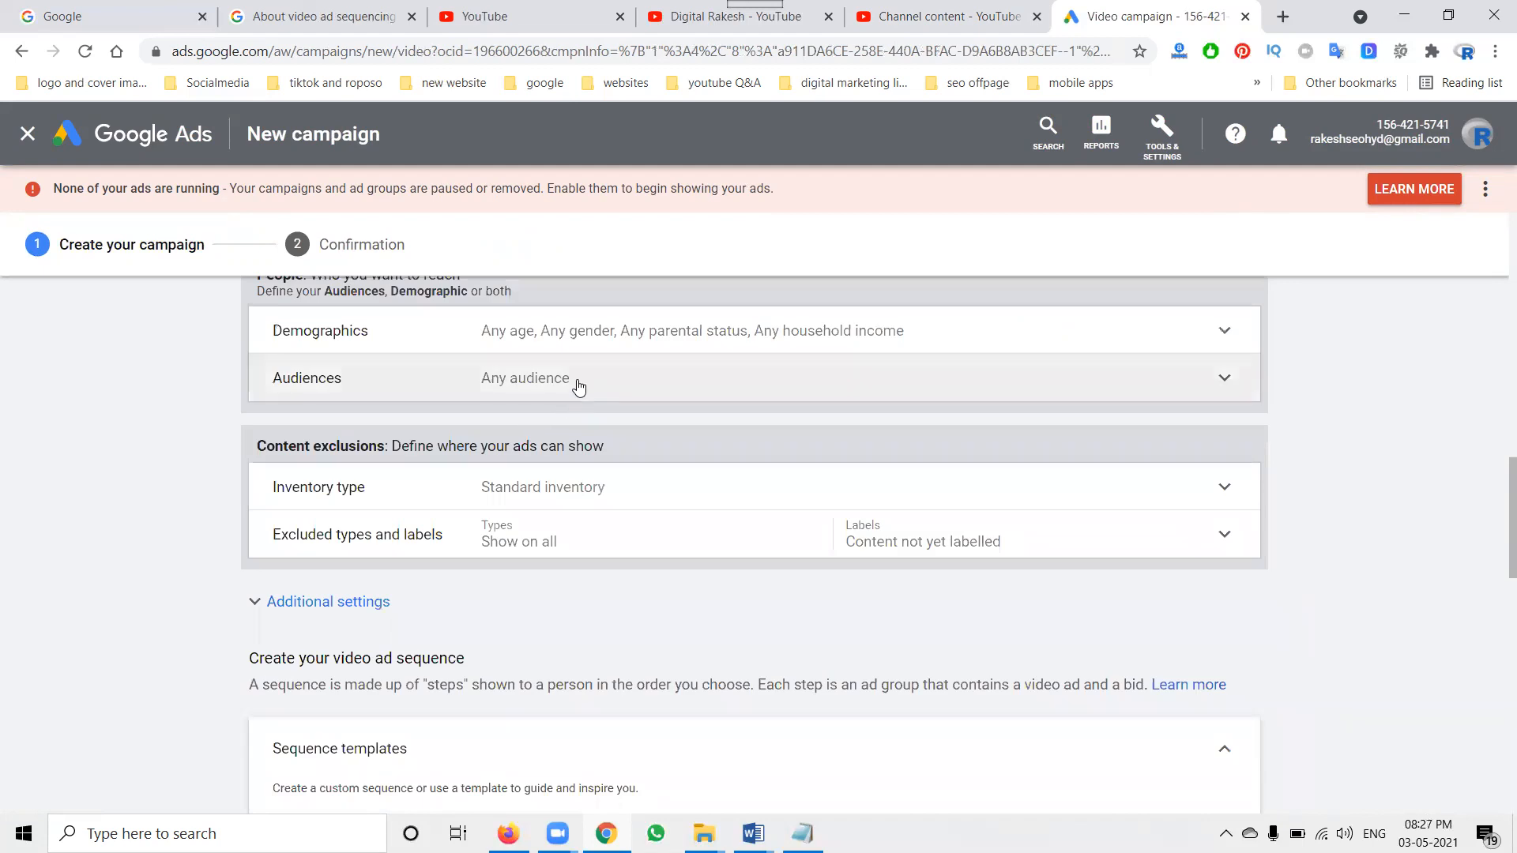
left_click(580, 343)
left_click(580, 344)
left_click(578, 343)
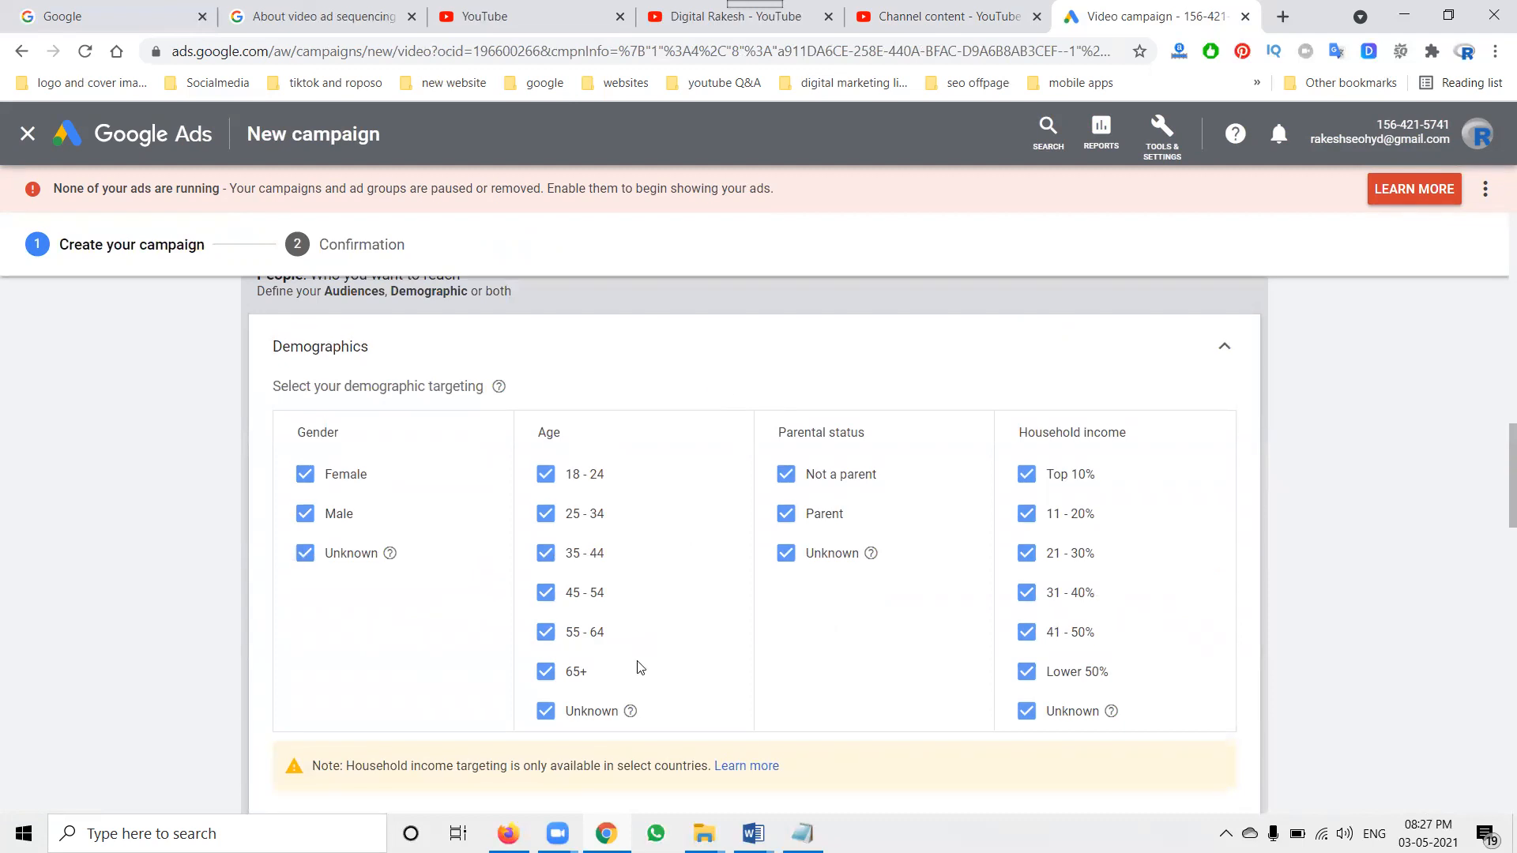
scroll(641, 635, "down", 2)
scroll(1022, 588, "up", 4)
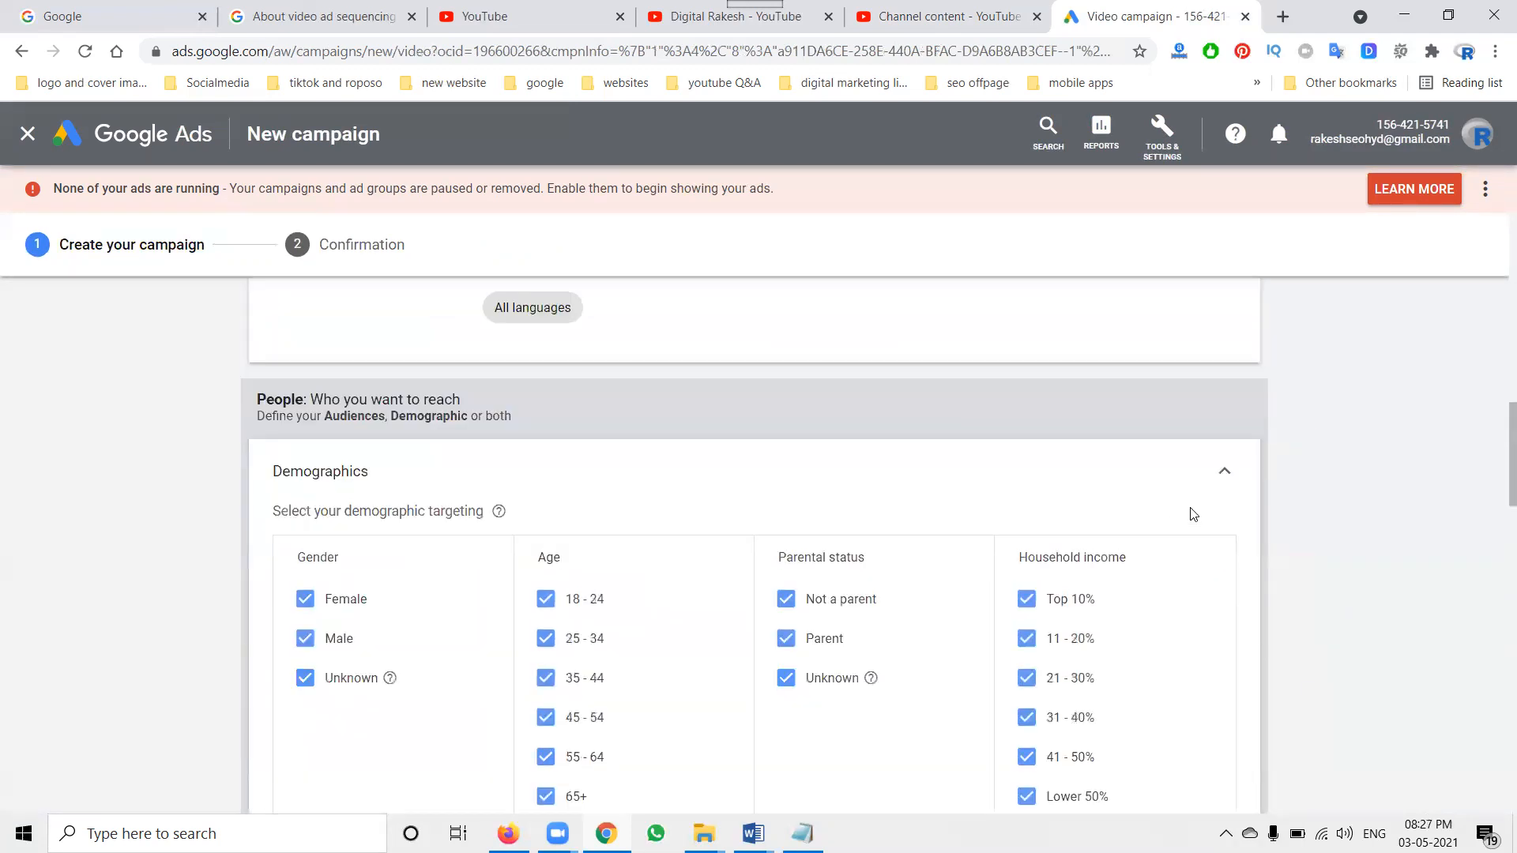
left_click(1223, 478)
Search the campaign's audiences for "amazon", clear the search, and check the uploads on the Digital Rakesh YouTube channel
left_click(545, 505)
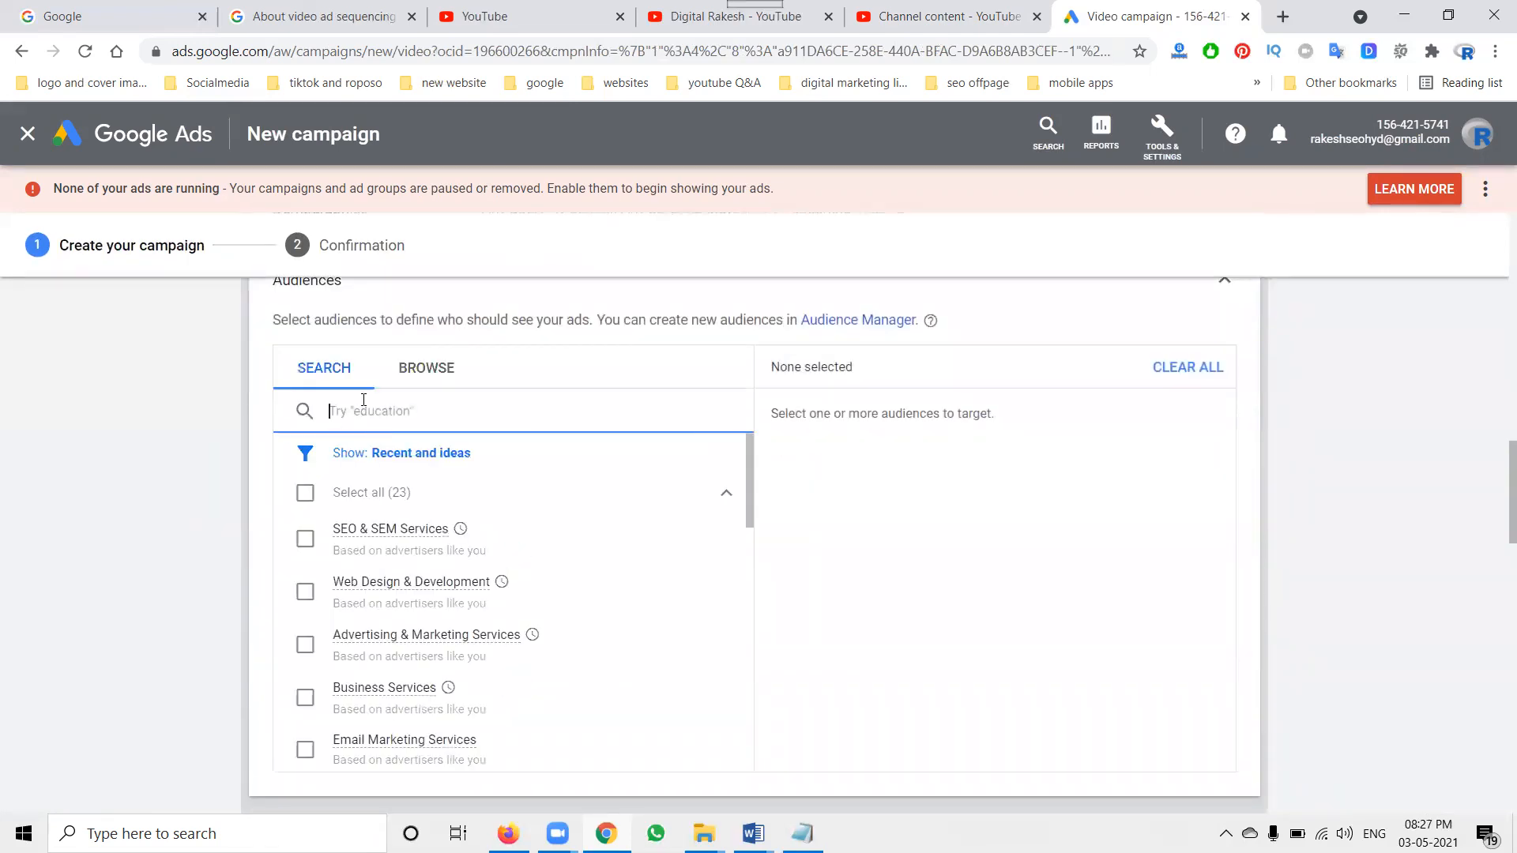
type("amazon")
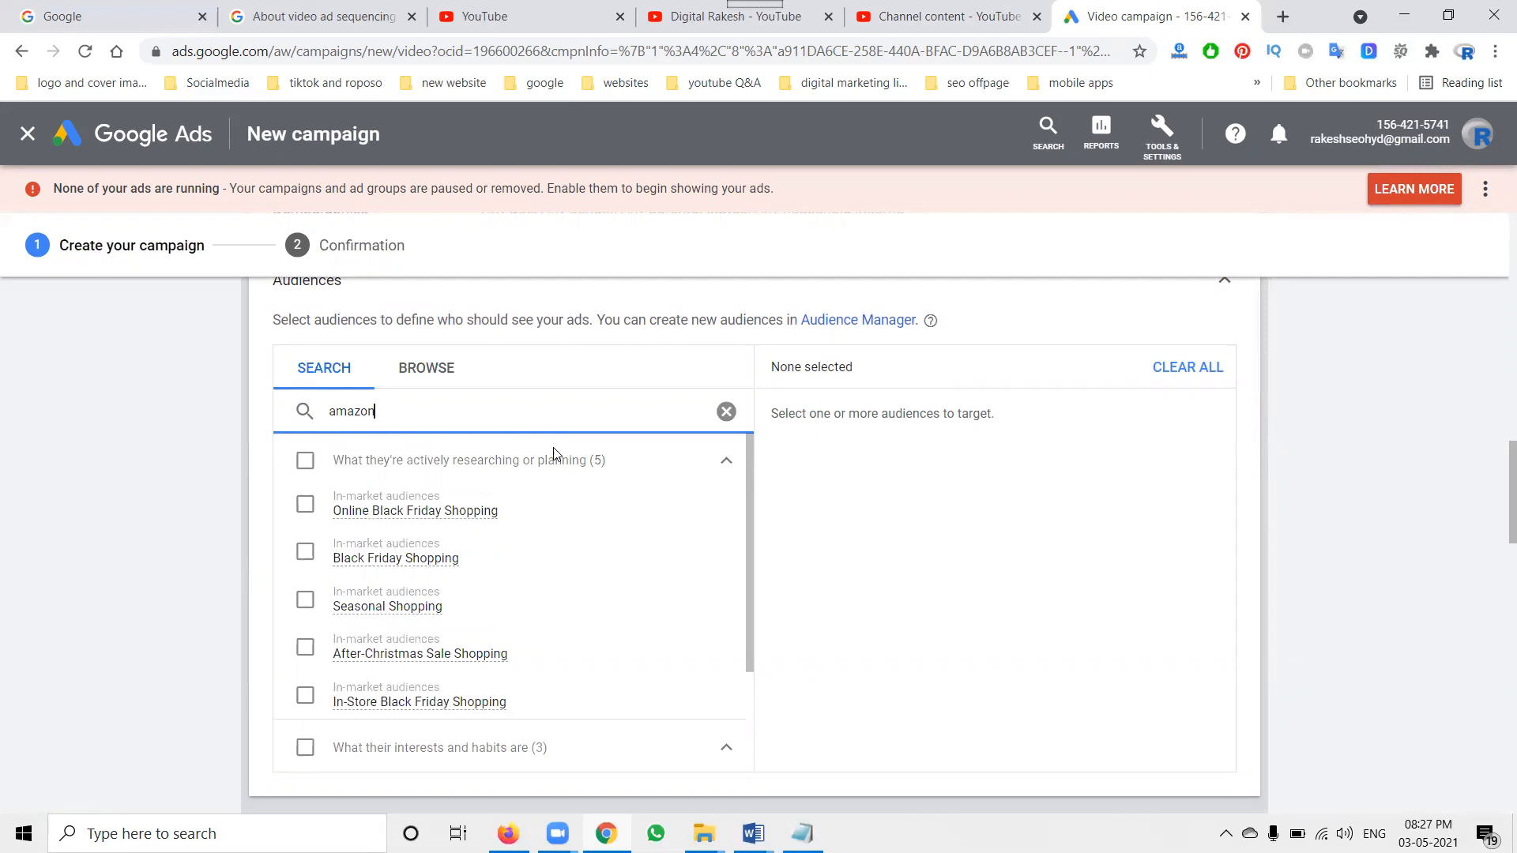
left_click(726, 412)
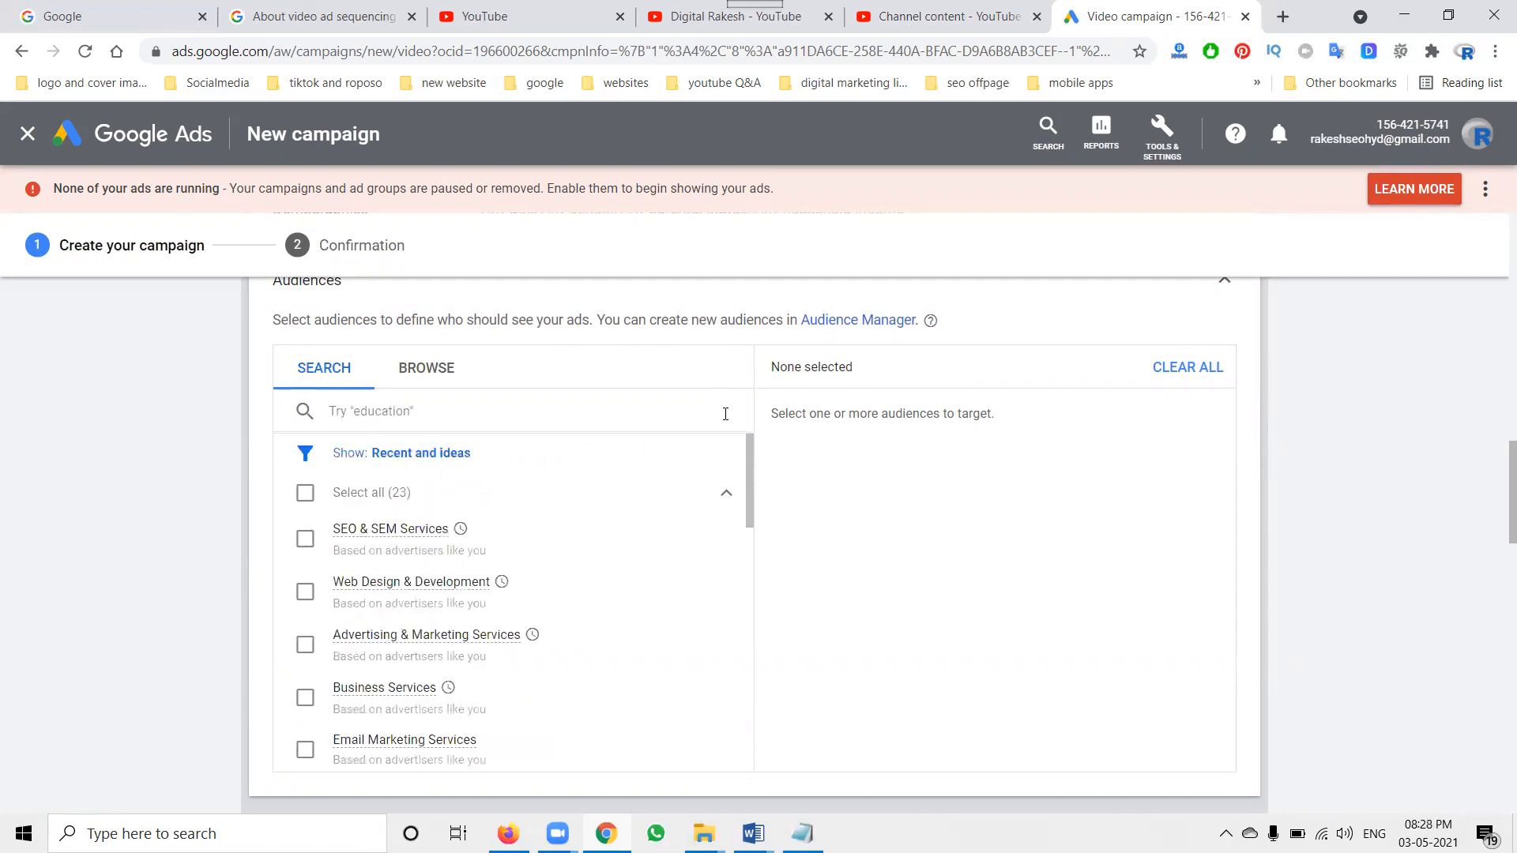
left_click(716, 17)
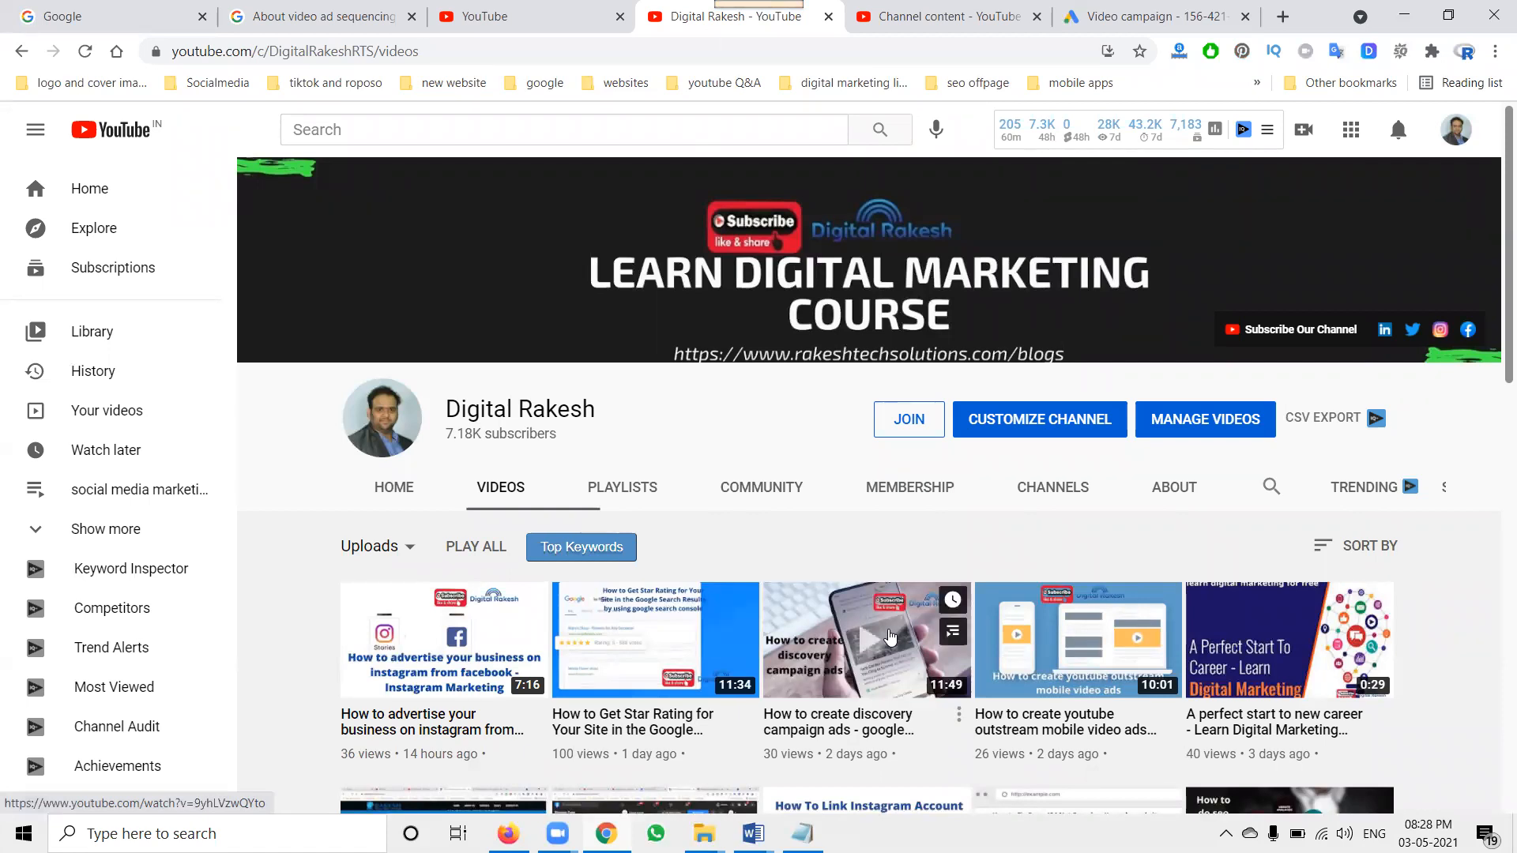
left_click(1104, 9)
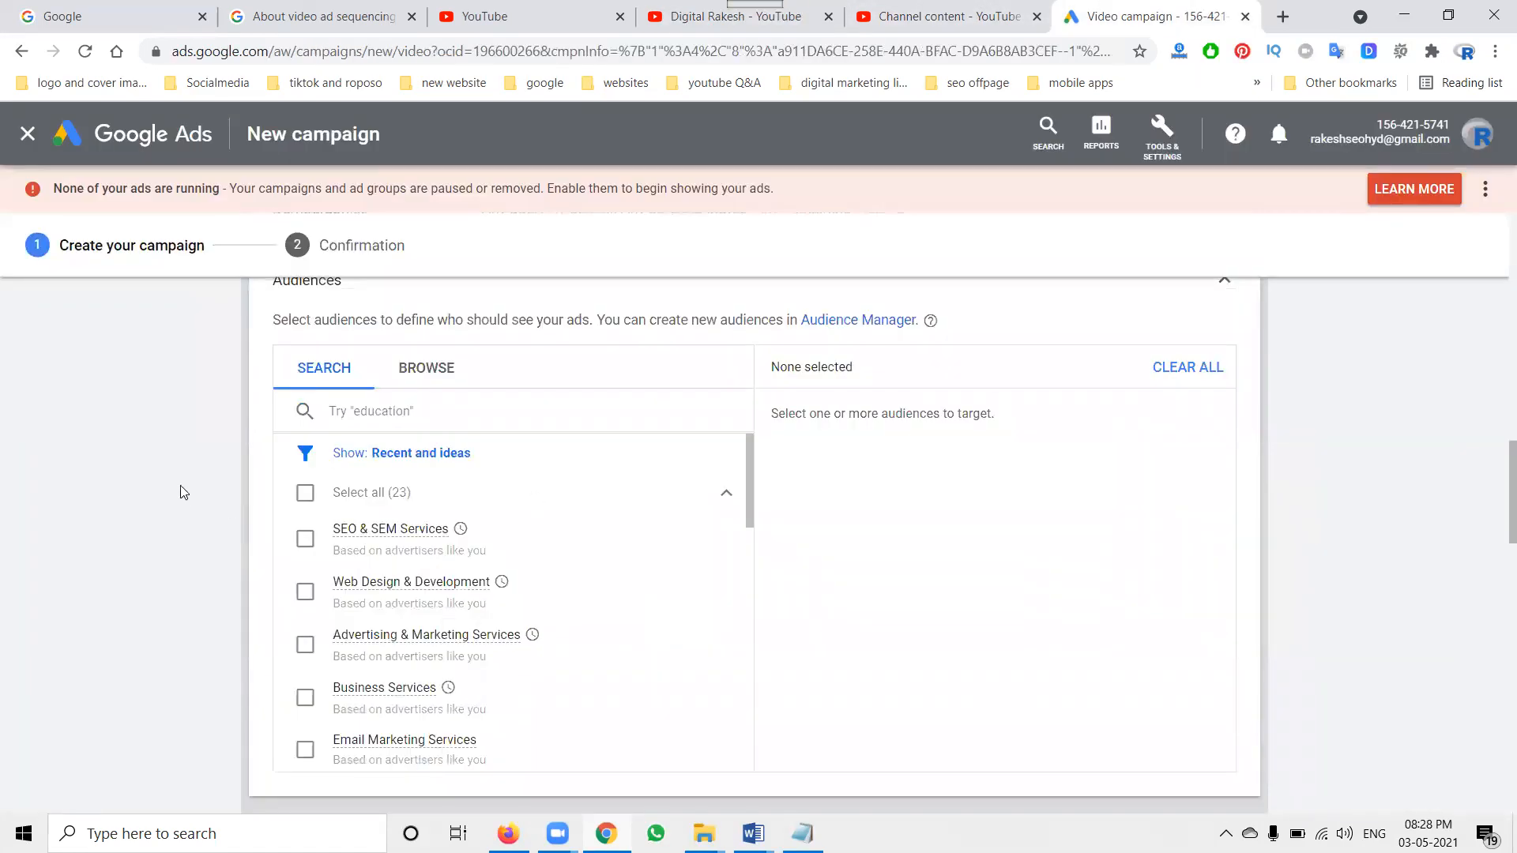
Review the sequence templates, keep Custom sequence, and open a new sequence step
scroll(203, 500, "down", 3)
scroll(222, 508, "down", 5)
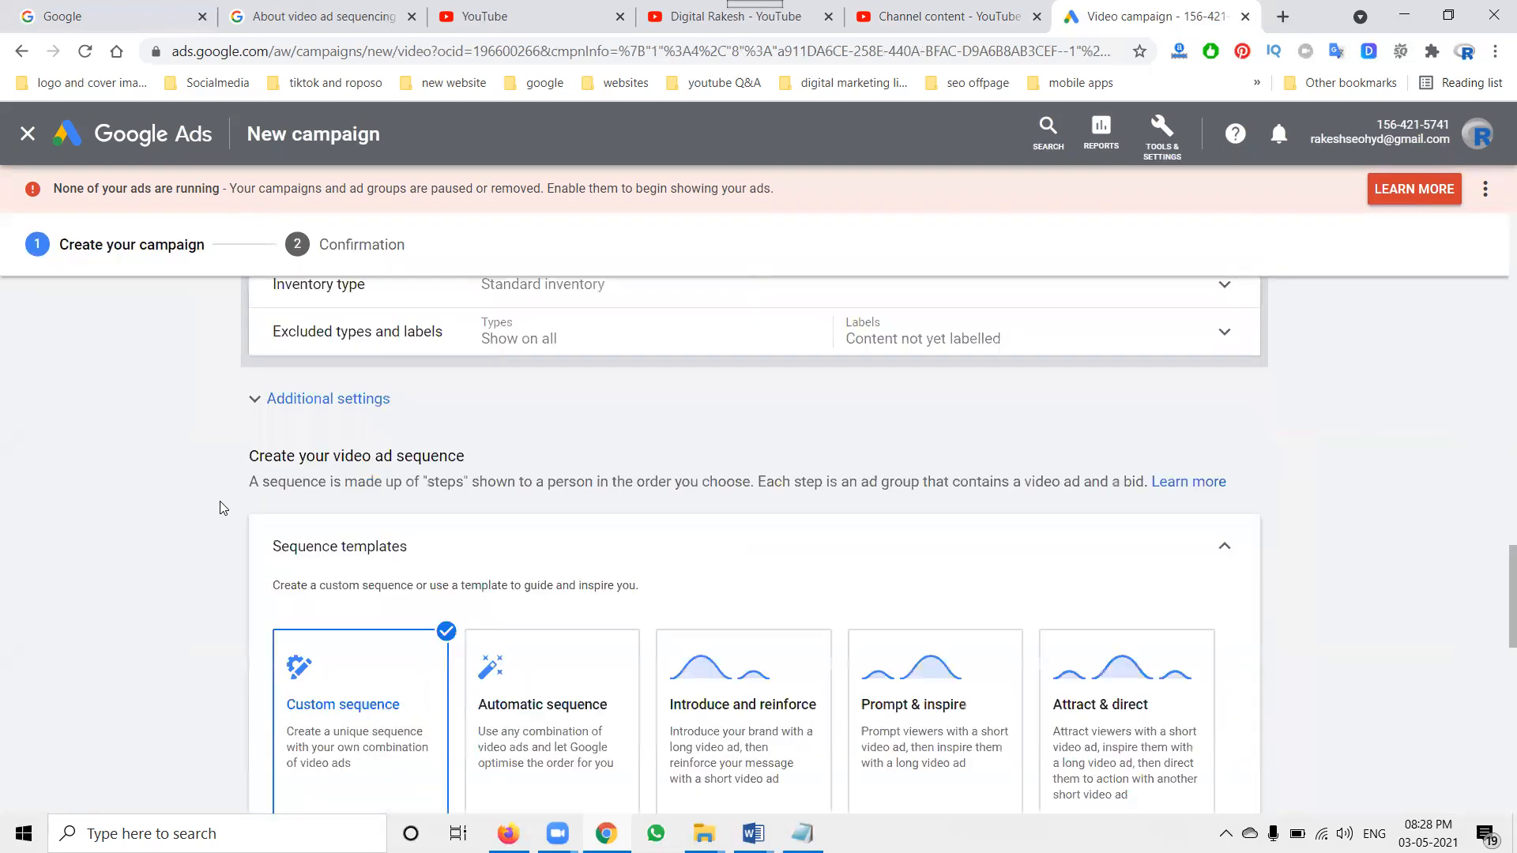
scroll(223, 508, "up", 2)
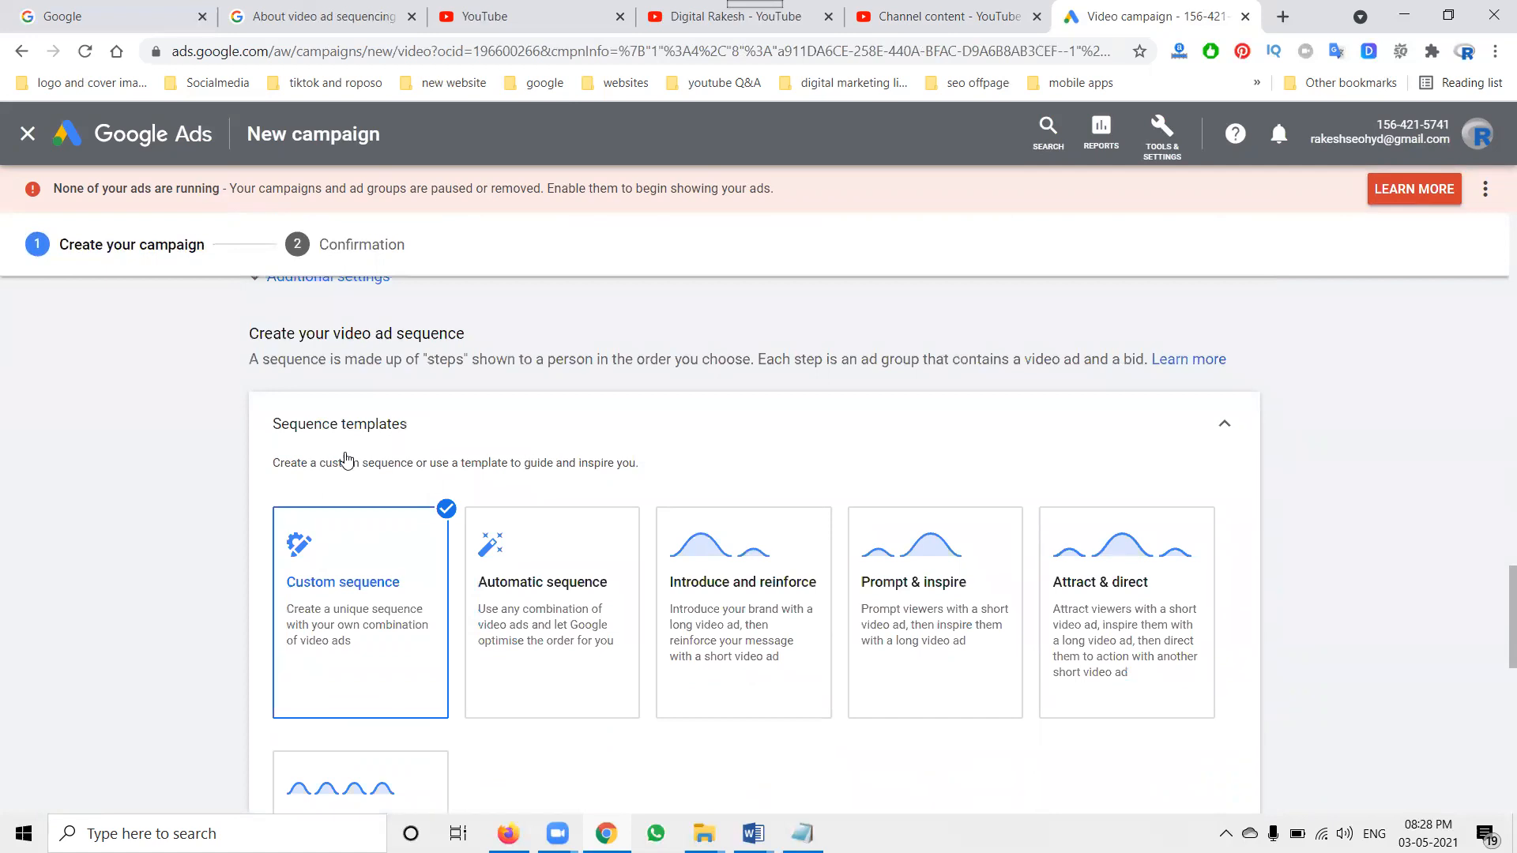
scroll(353, 509, "down", 2)
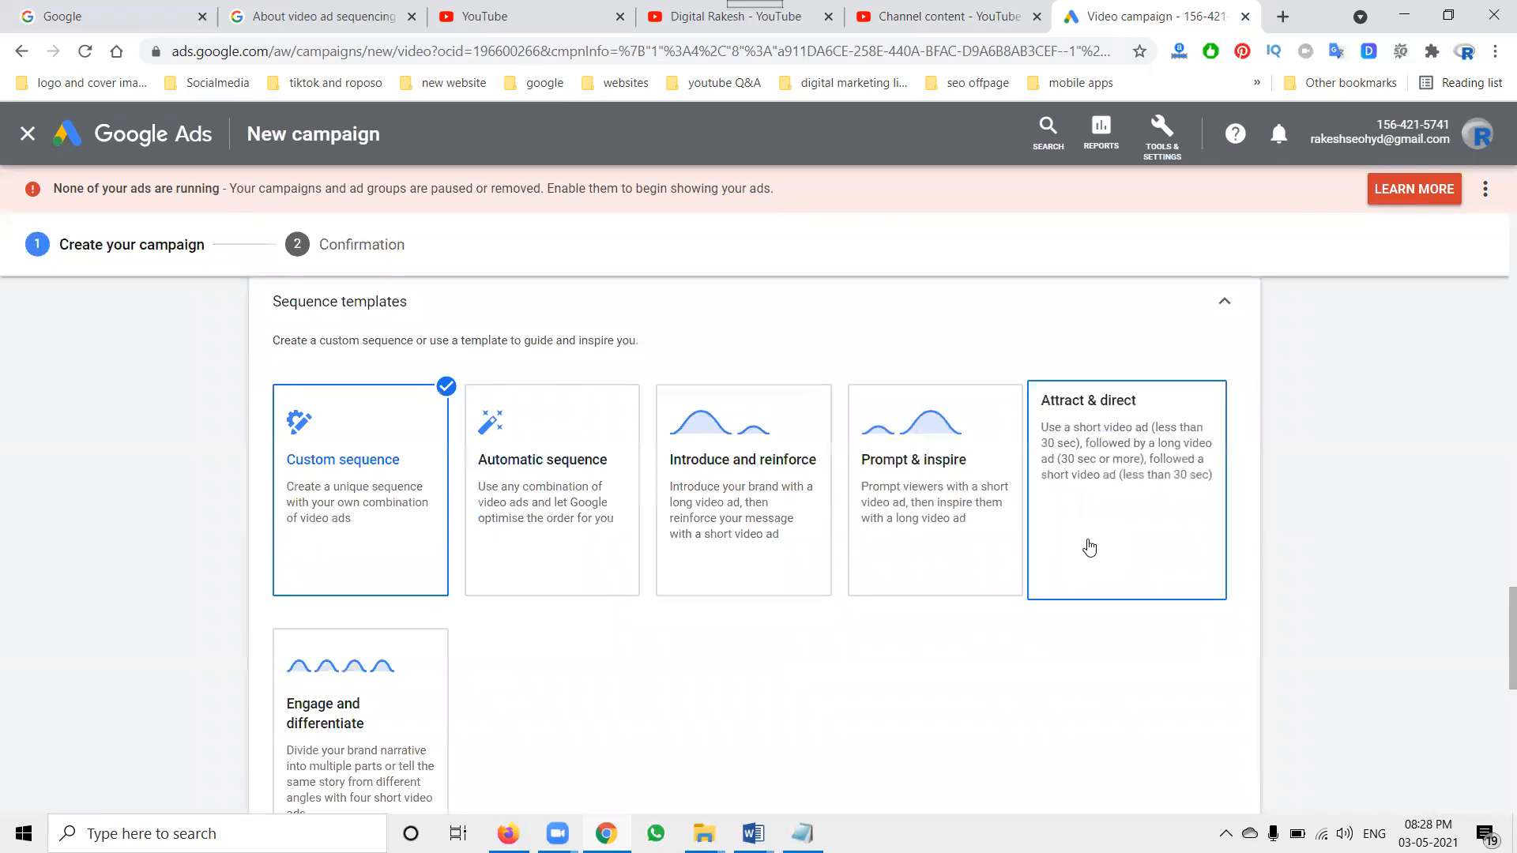
scroll(632, 640, "down", 1)
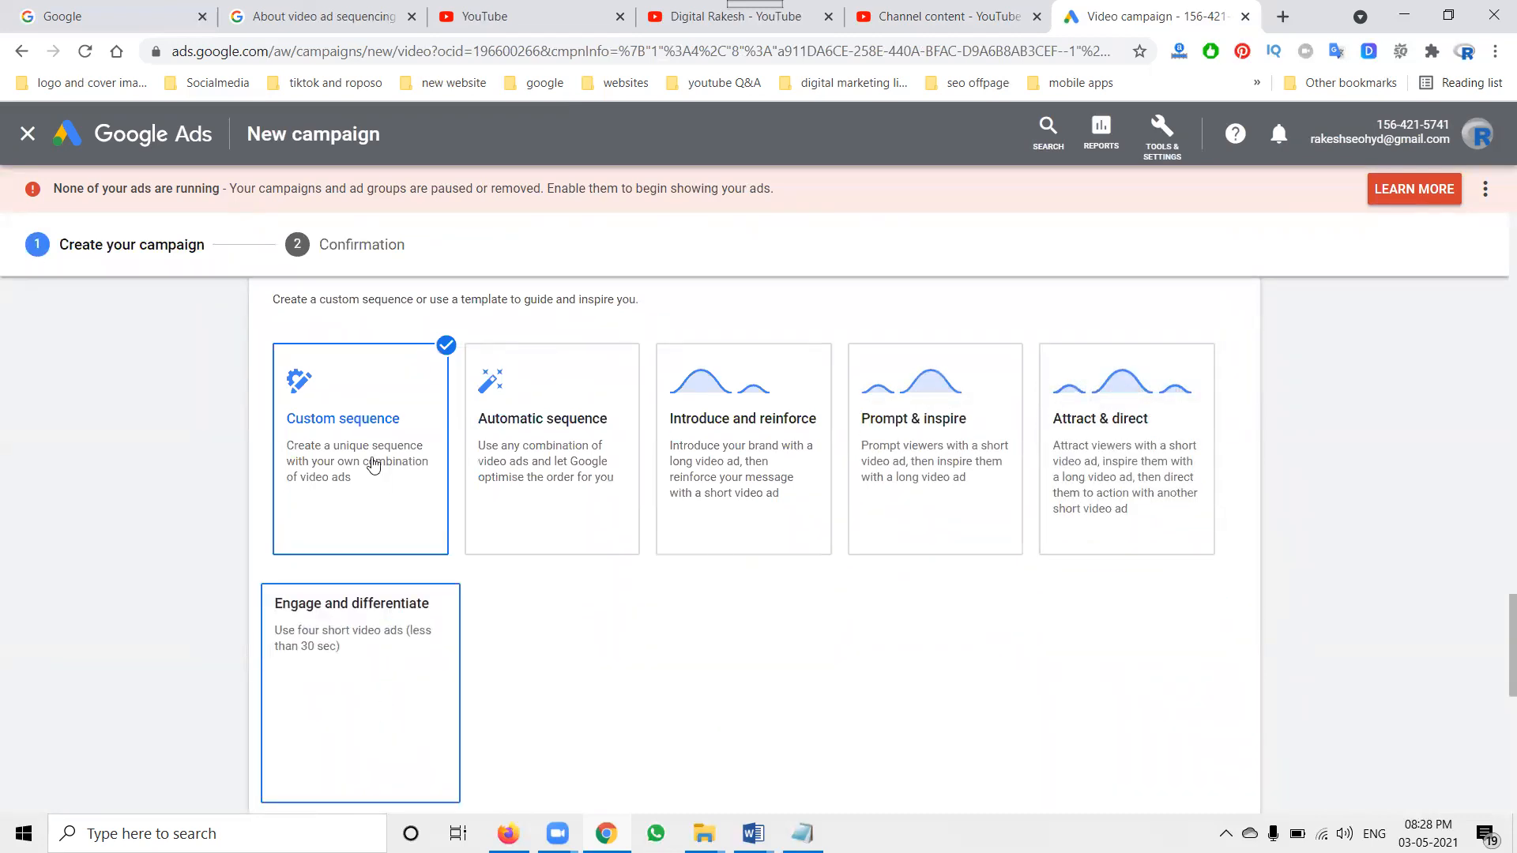
scroll(566, 553, "down", 4)
left_click(368, 678)
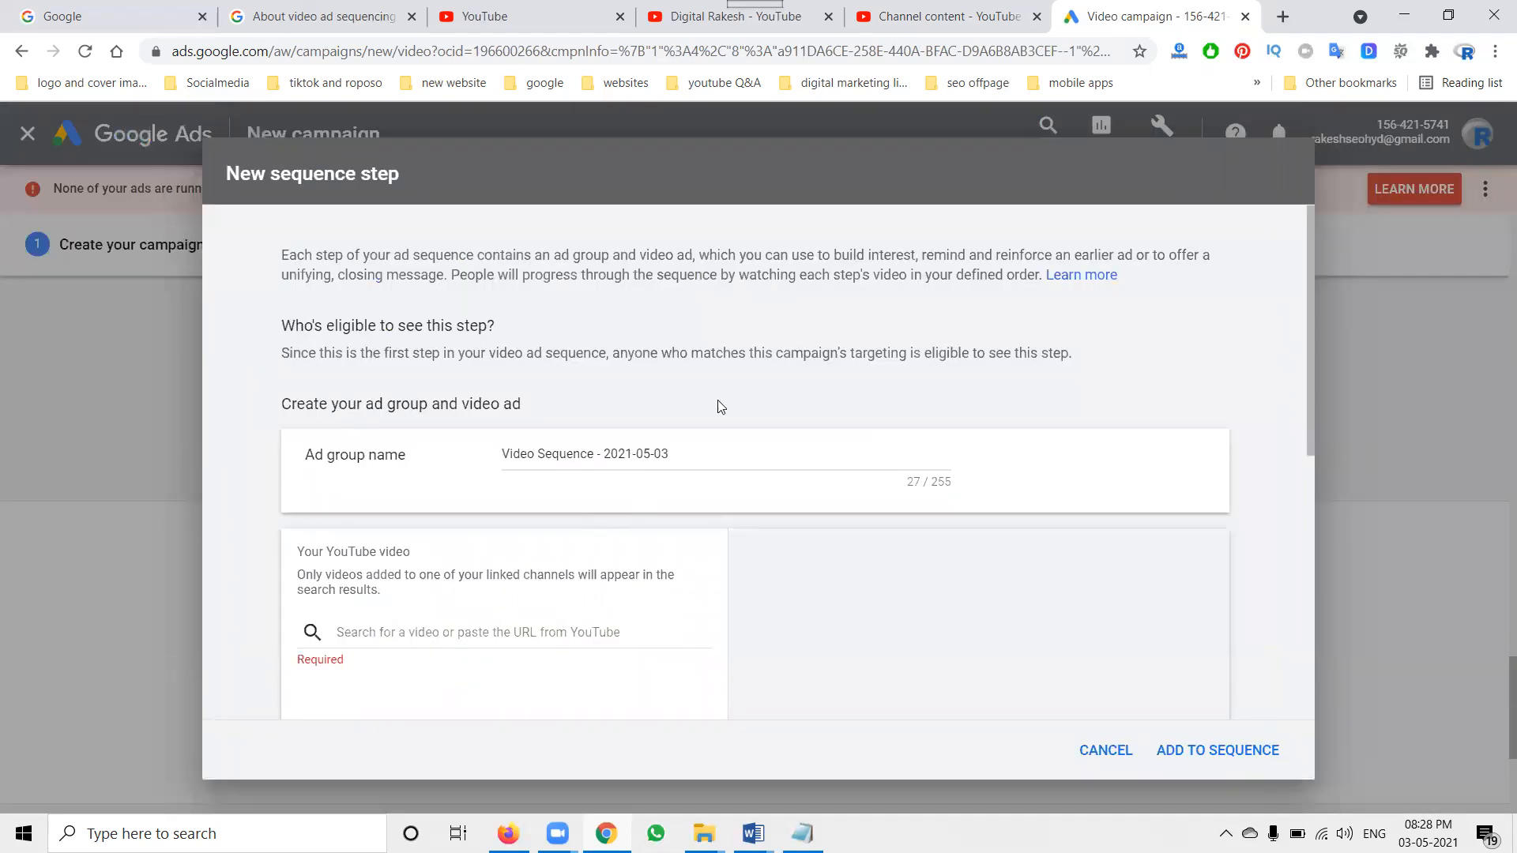
Try to use the URL of the "Swathilo Muthyamantha" video from the YouTube homepage as the step's video
left_click(504, 22)
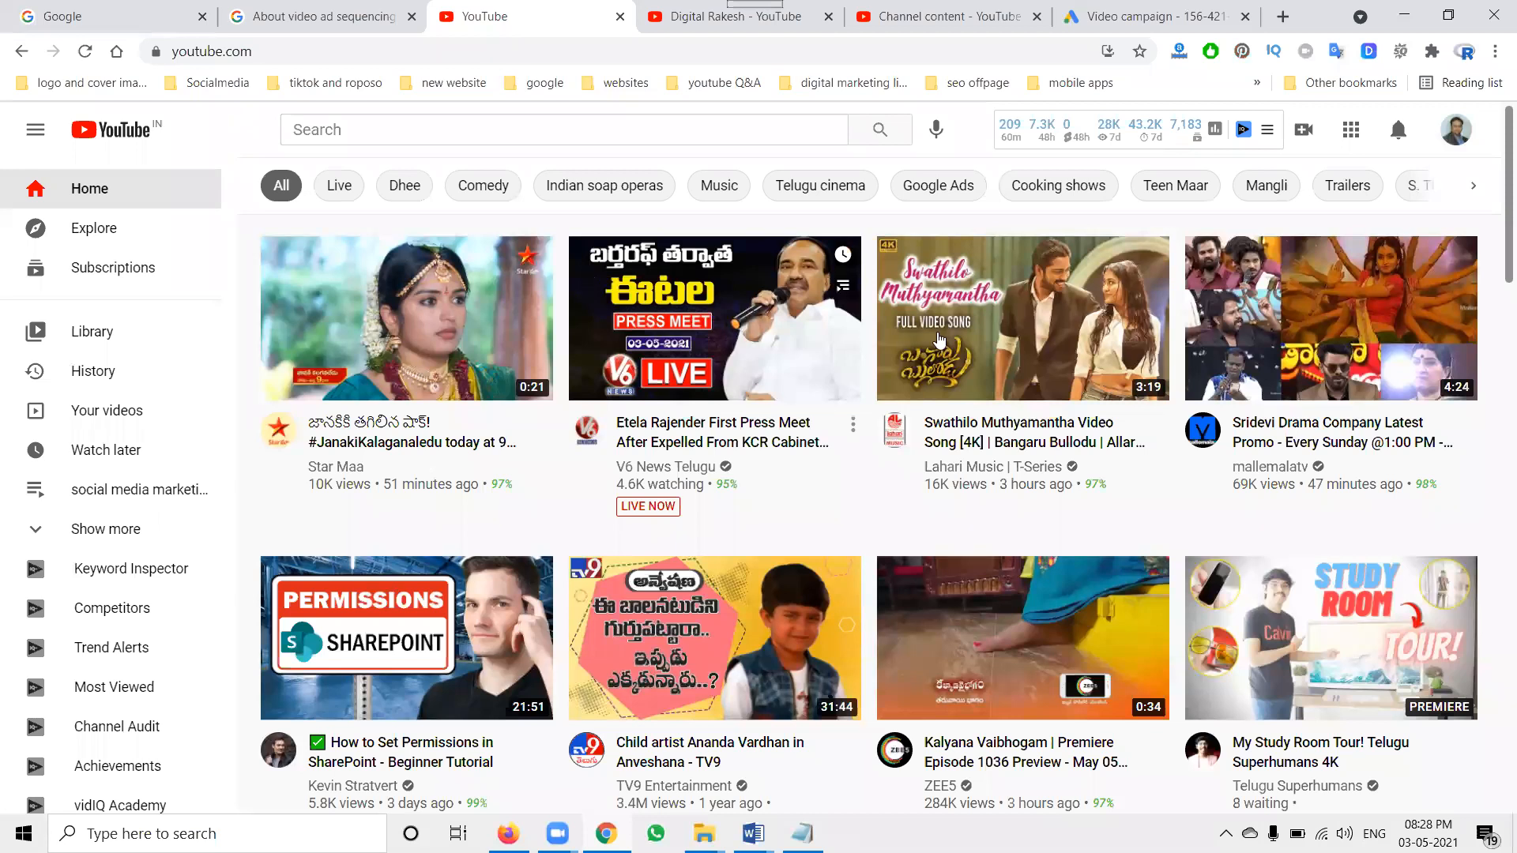
middle_click(940, 340)
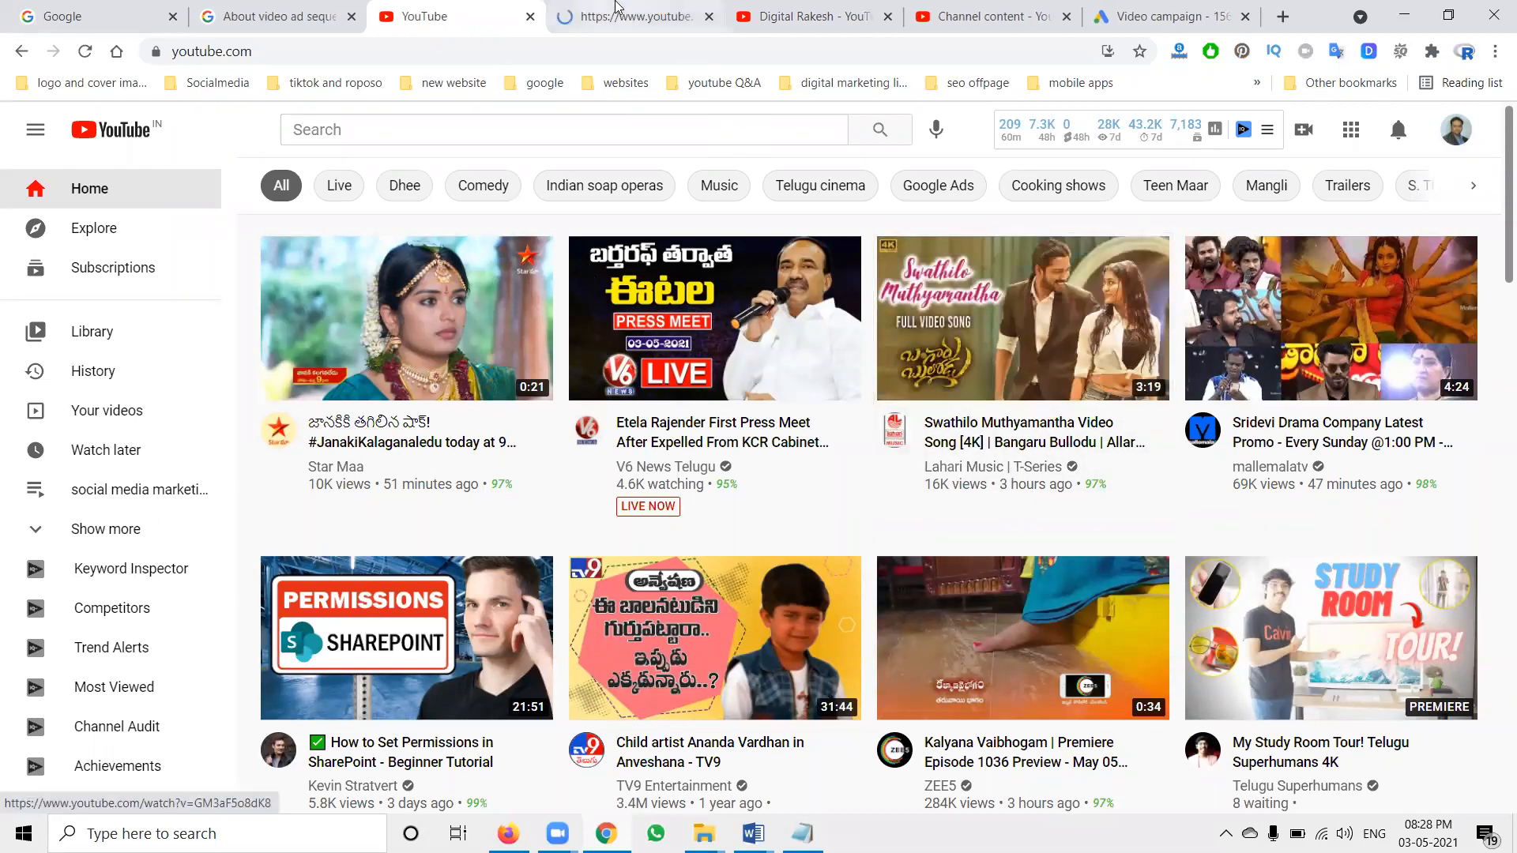
left_click(553, 22)
left_click(538, 50)
key("ctrl+c")
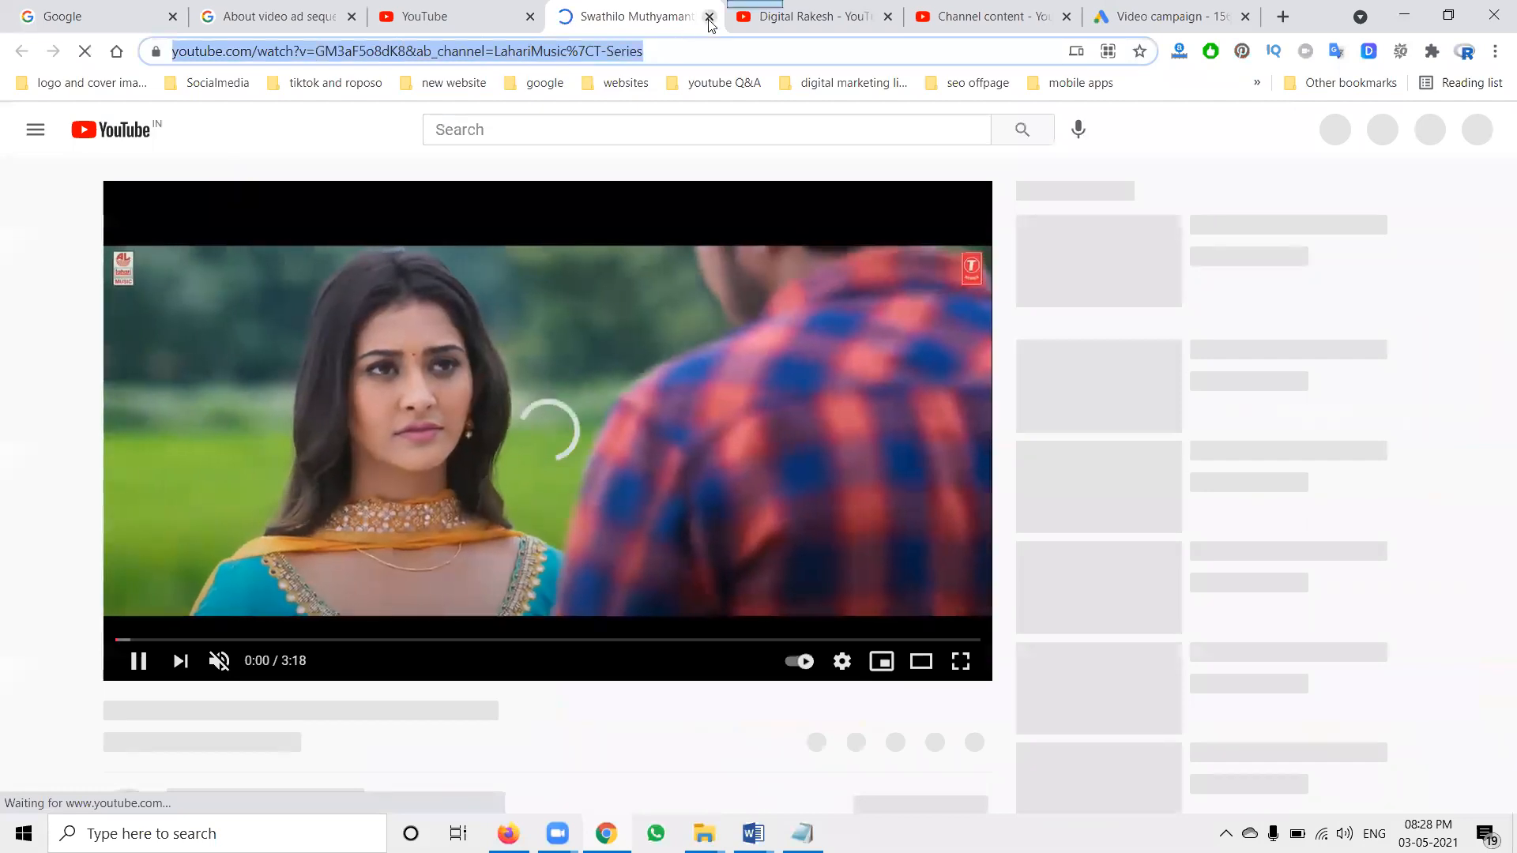
key("ctrl+w")
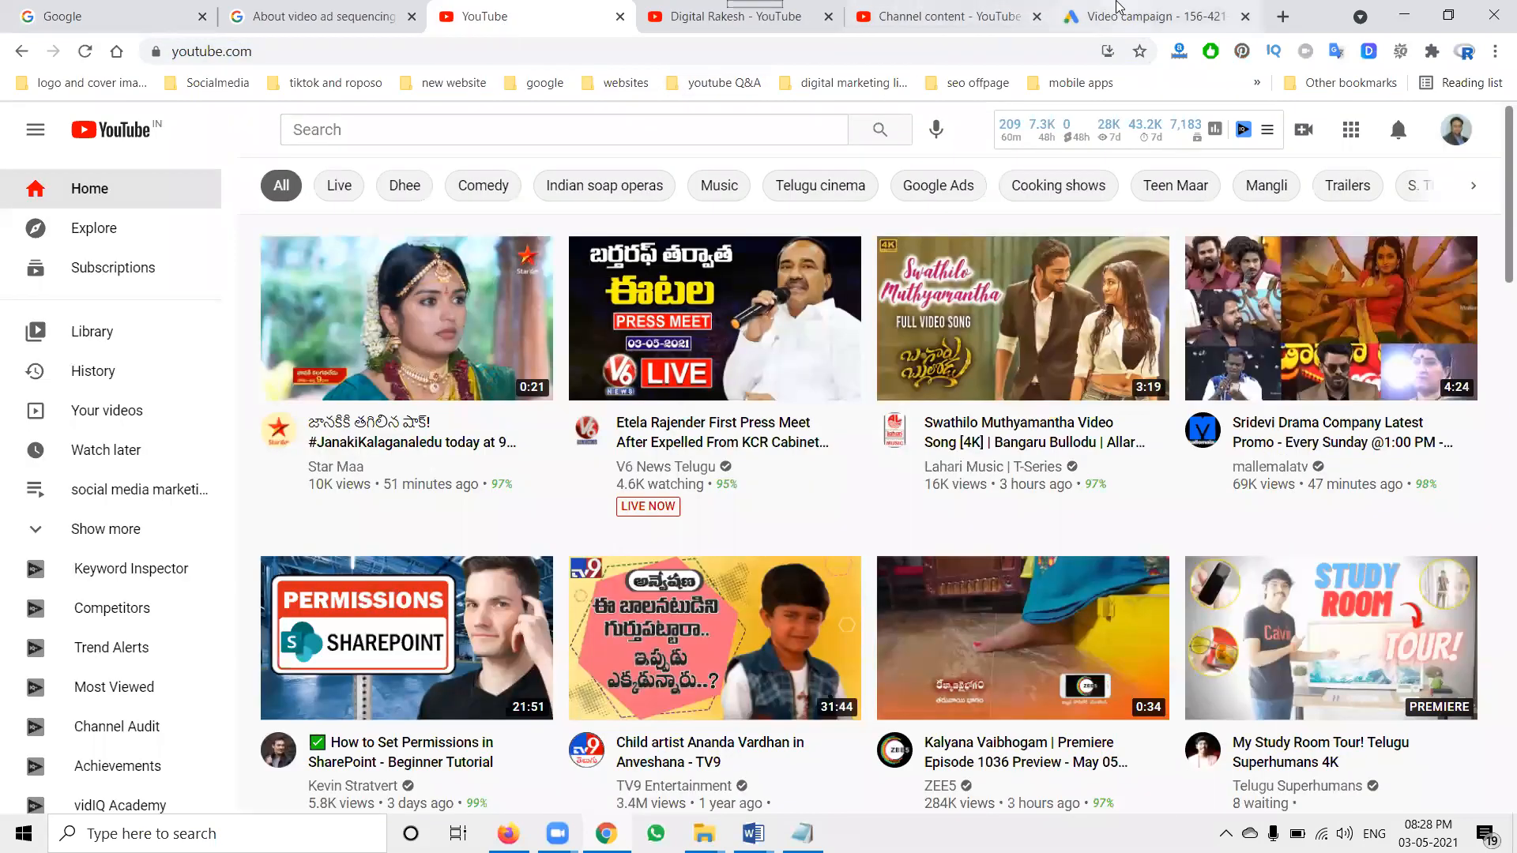
left_click(1153, 16)
left_click(461, 637)
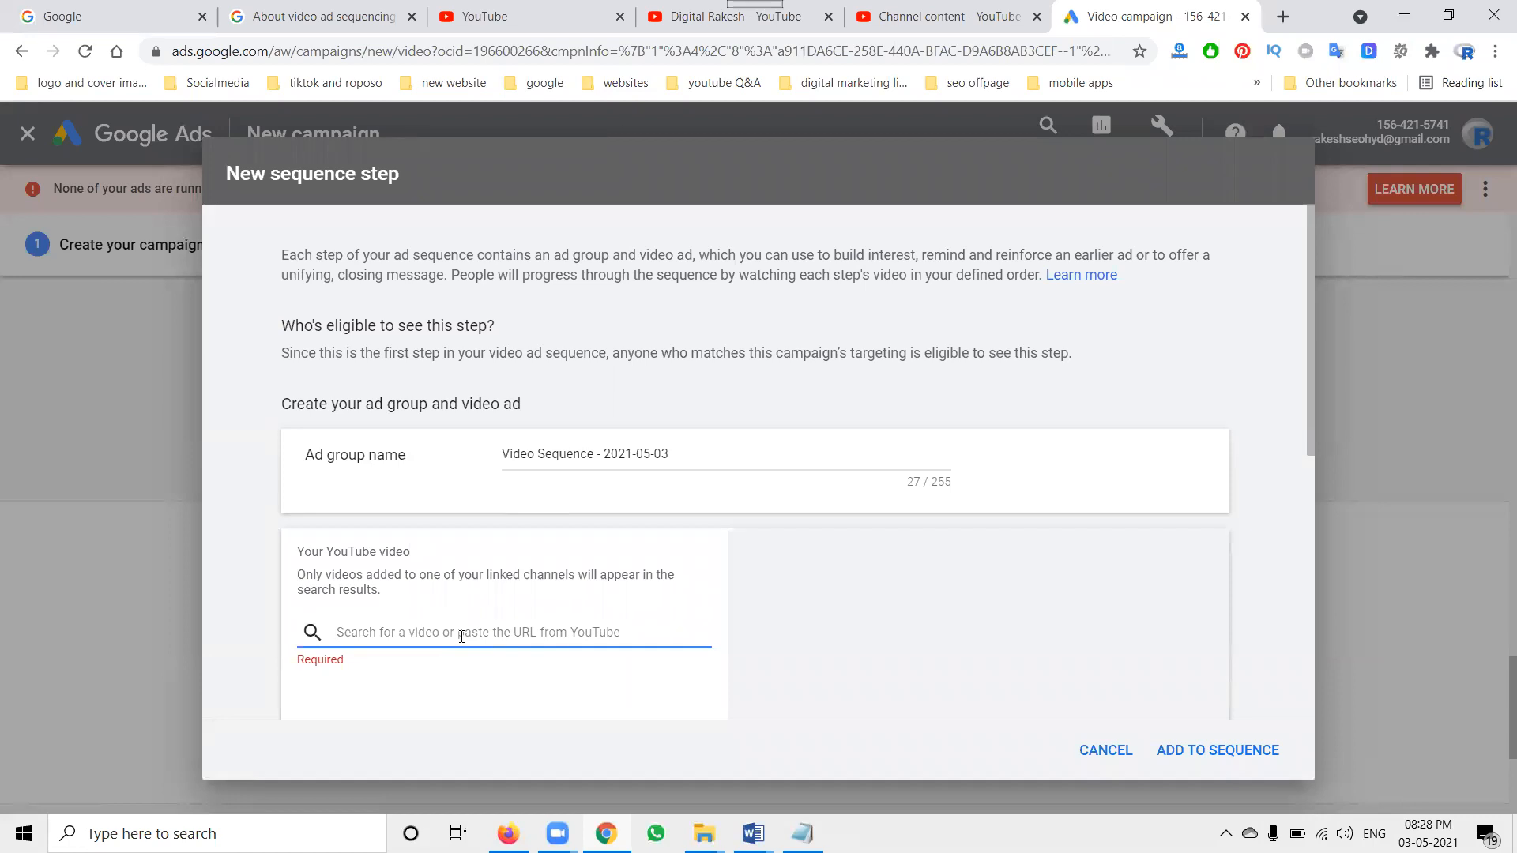
key("ctrl+v")
scroll(278, 505, "down", 3)
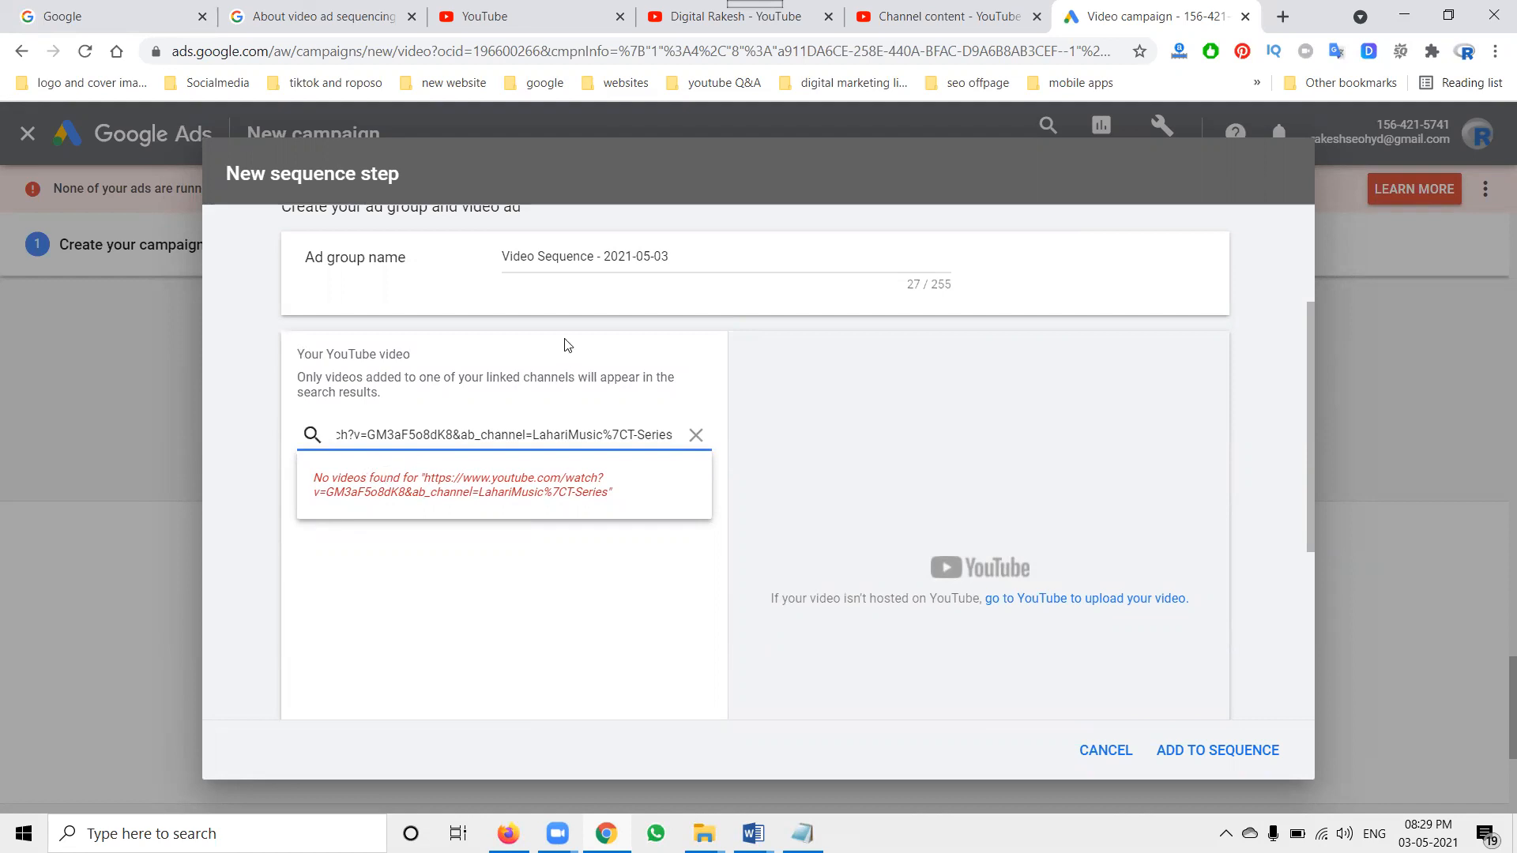
left_click(696, 437)
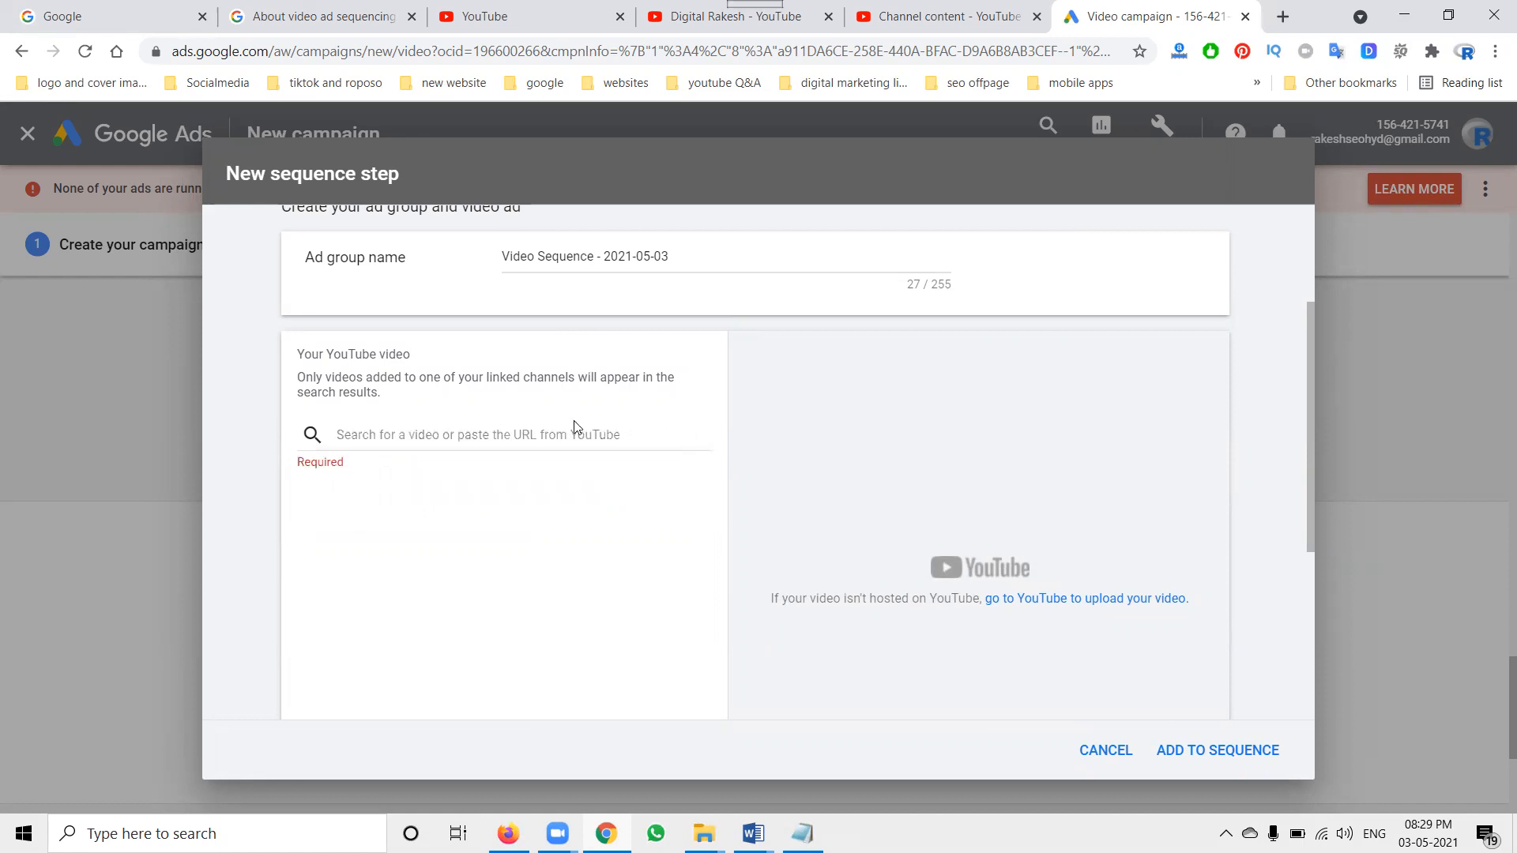
Copy the URL of the Digital Rakesh video about advertising a business on Instagram and select it as the sequence step's video
left_click(716, 11)
left_click_drag(506, 671, 743, 44)
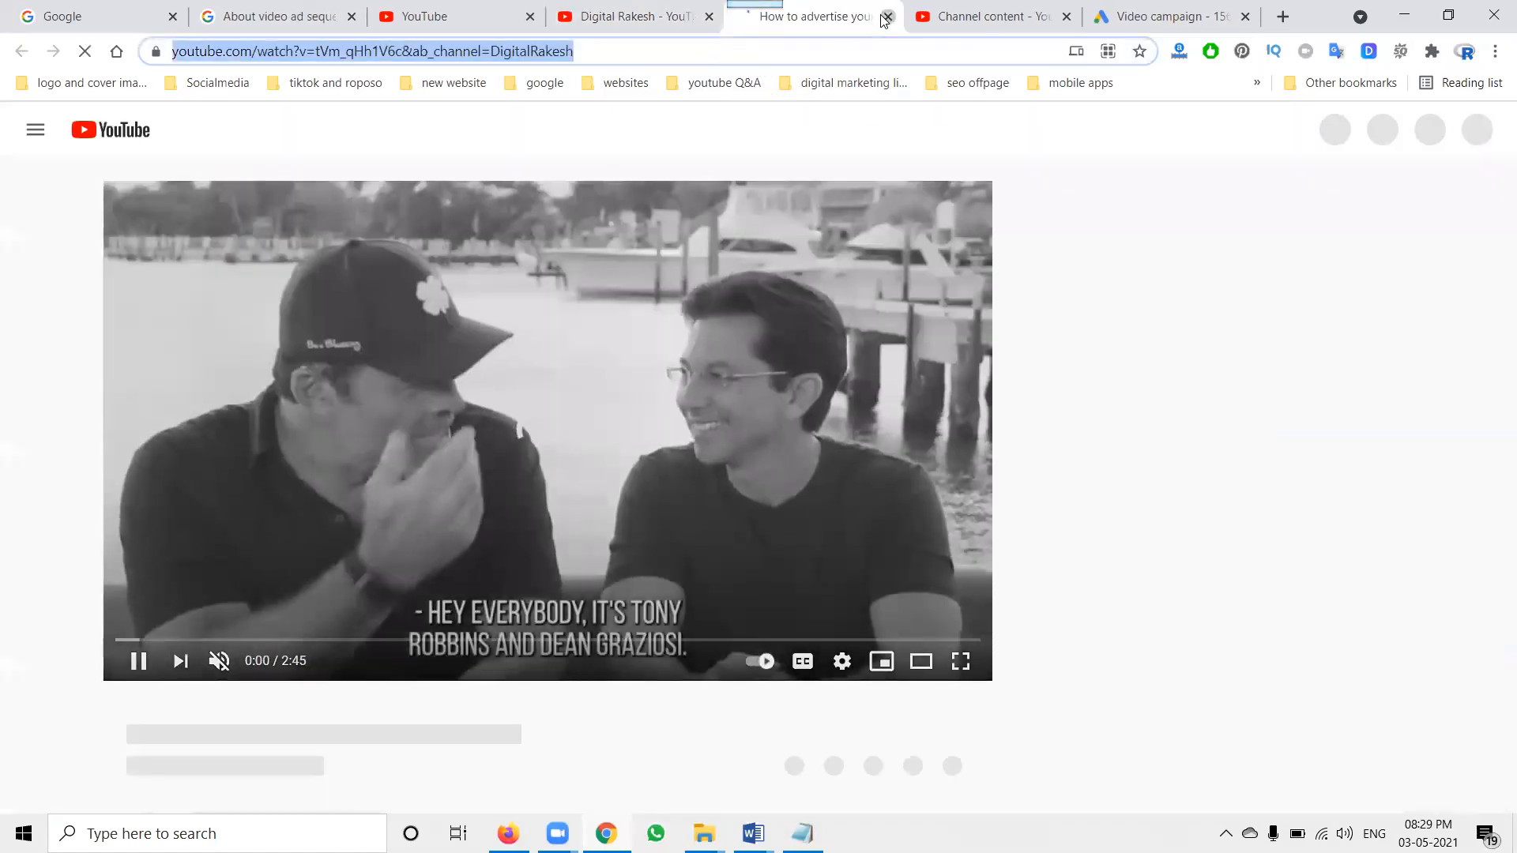
left_click(888, 15)
left_click(983, 16)
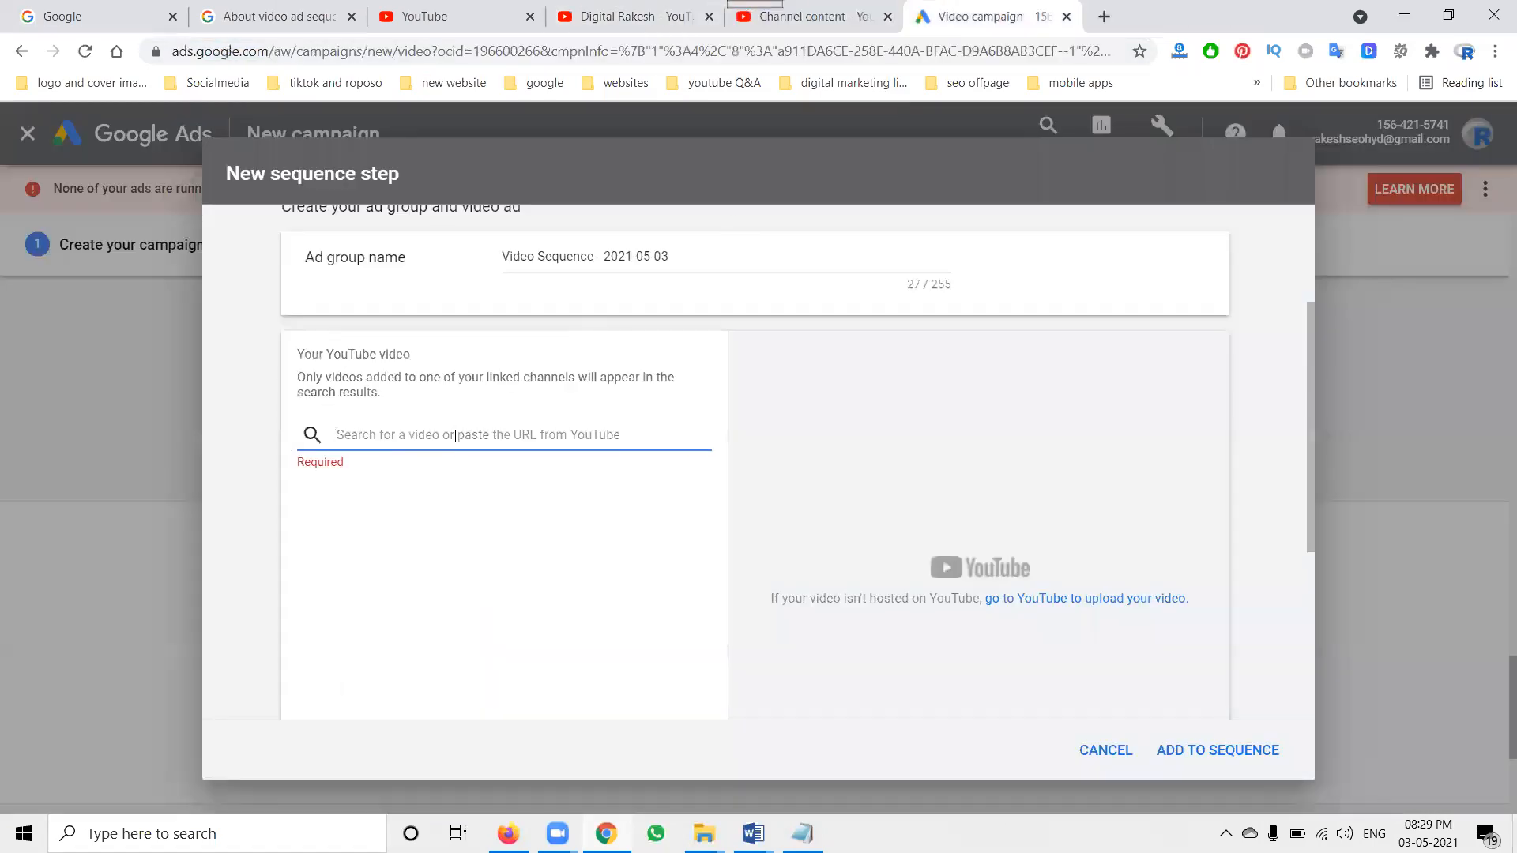
key("ctrl+v")
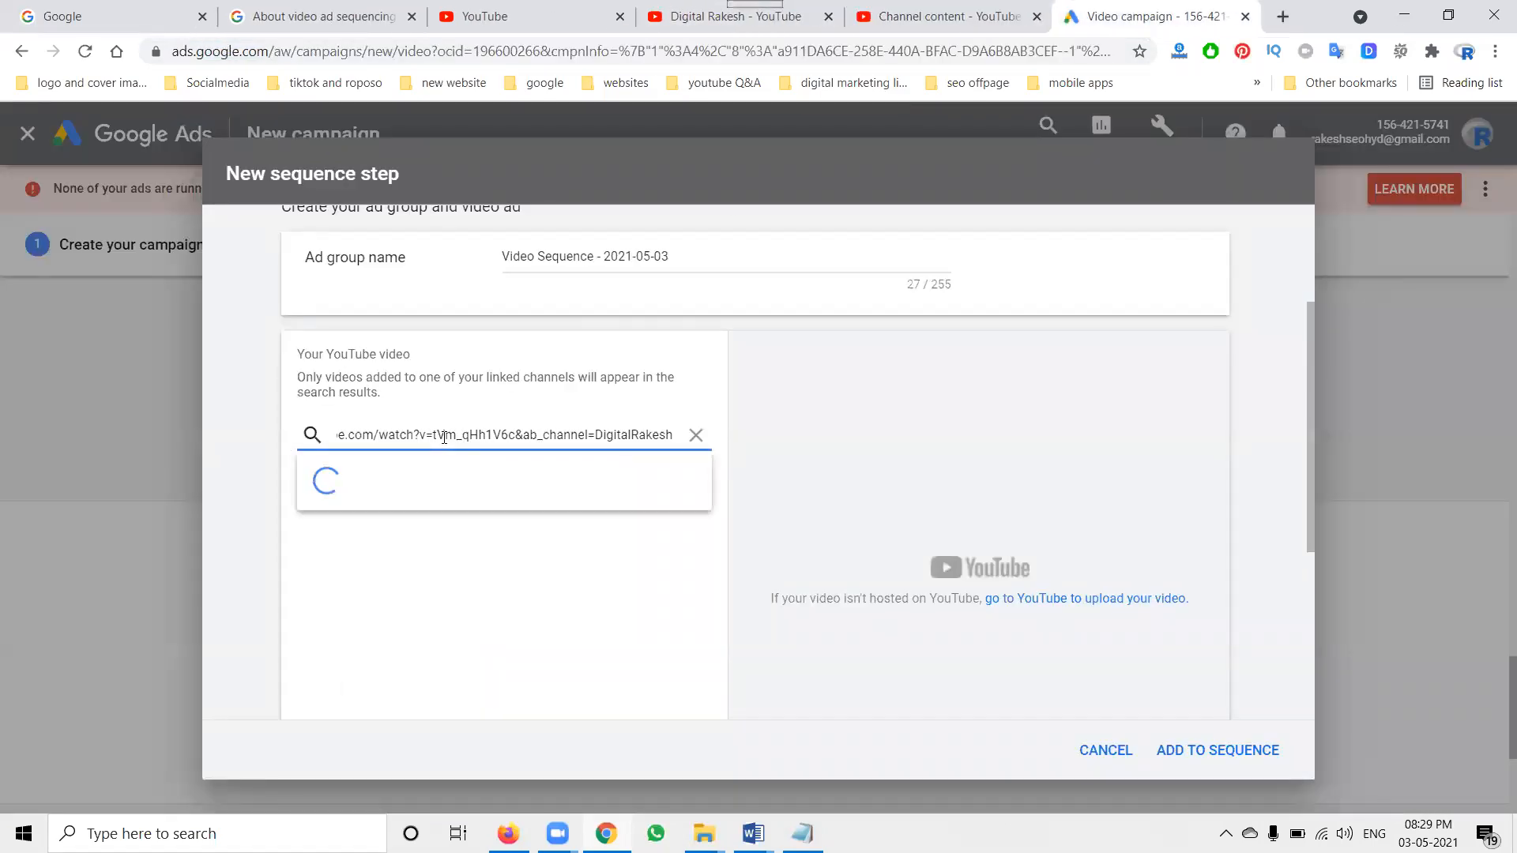
left_click(449, 468)
Try the Non-skippable in-stream ad format for the video and return to Skippable in-stream ad
scroll(274, 542, "down", 2)
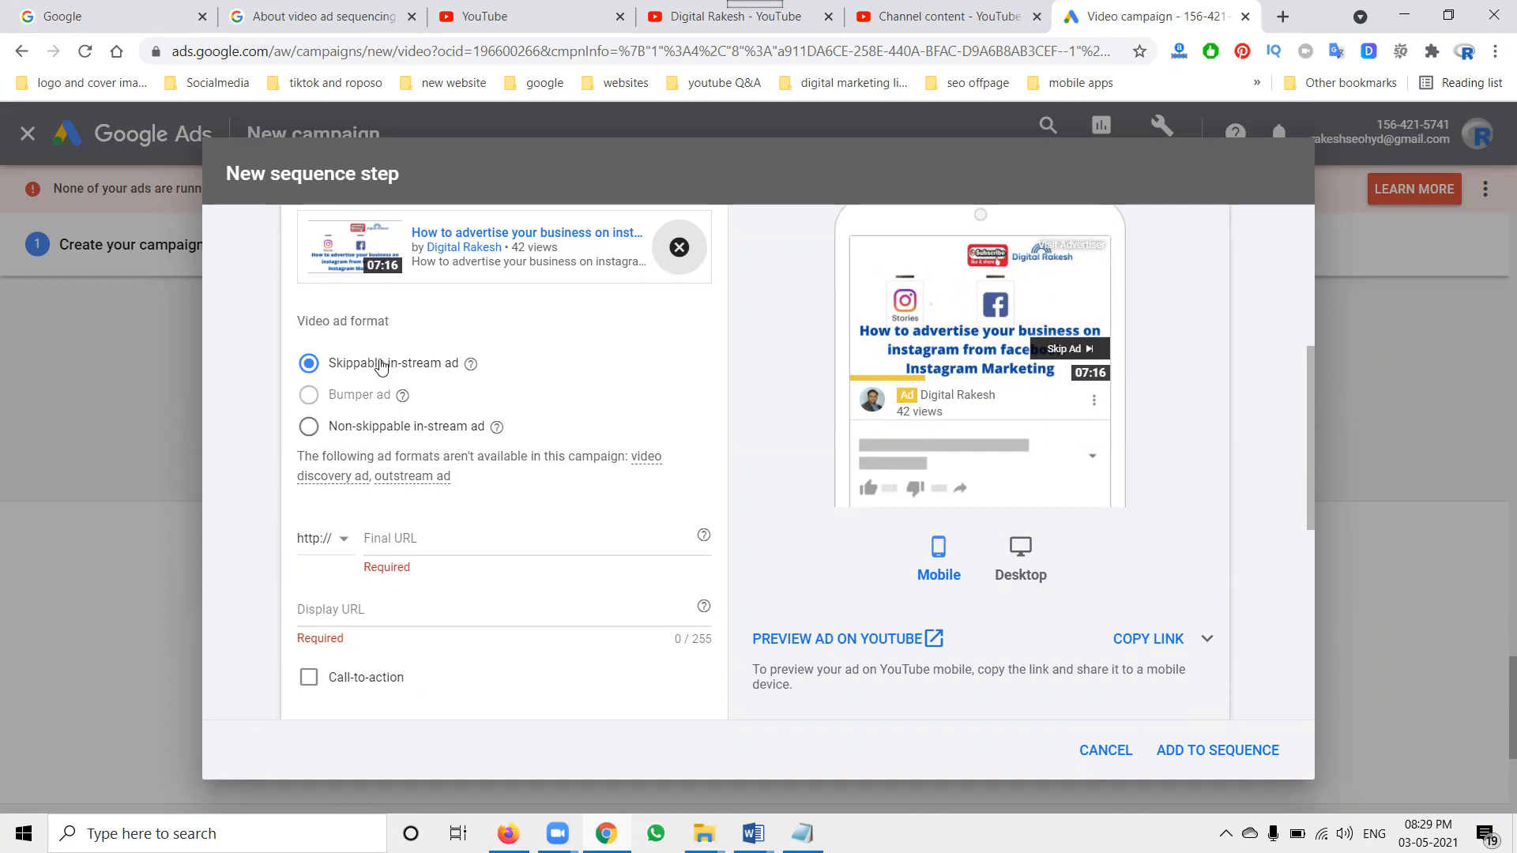
left_click(363, 430)
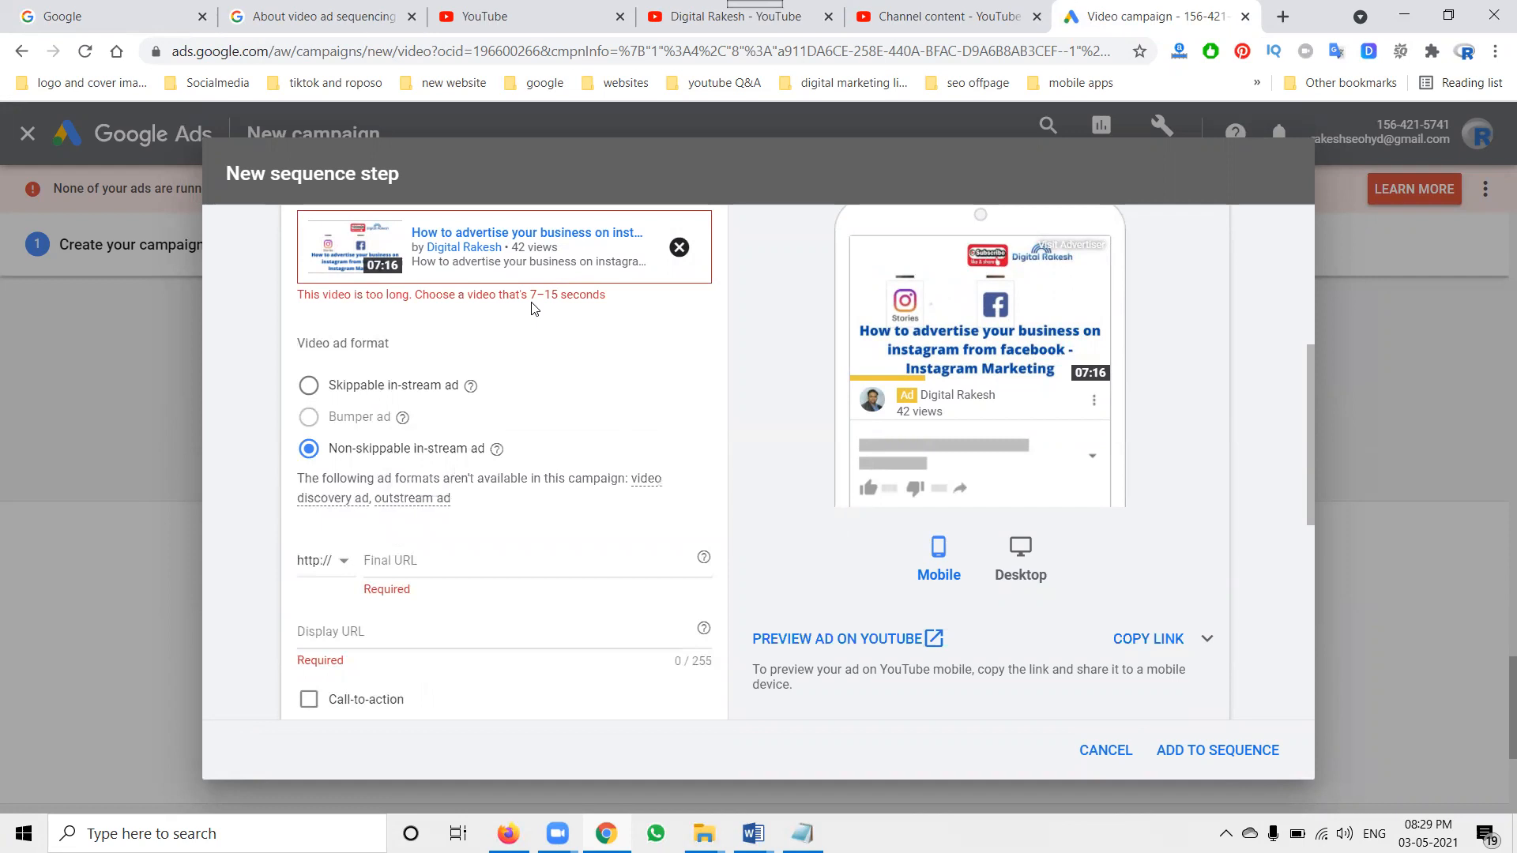
left_click(400, 385)
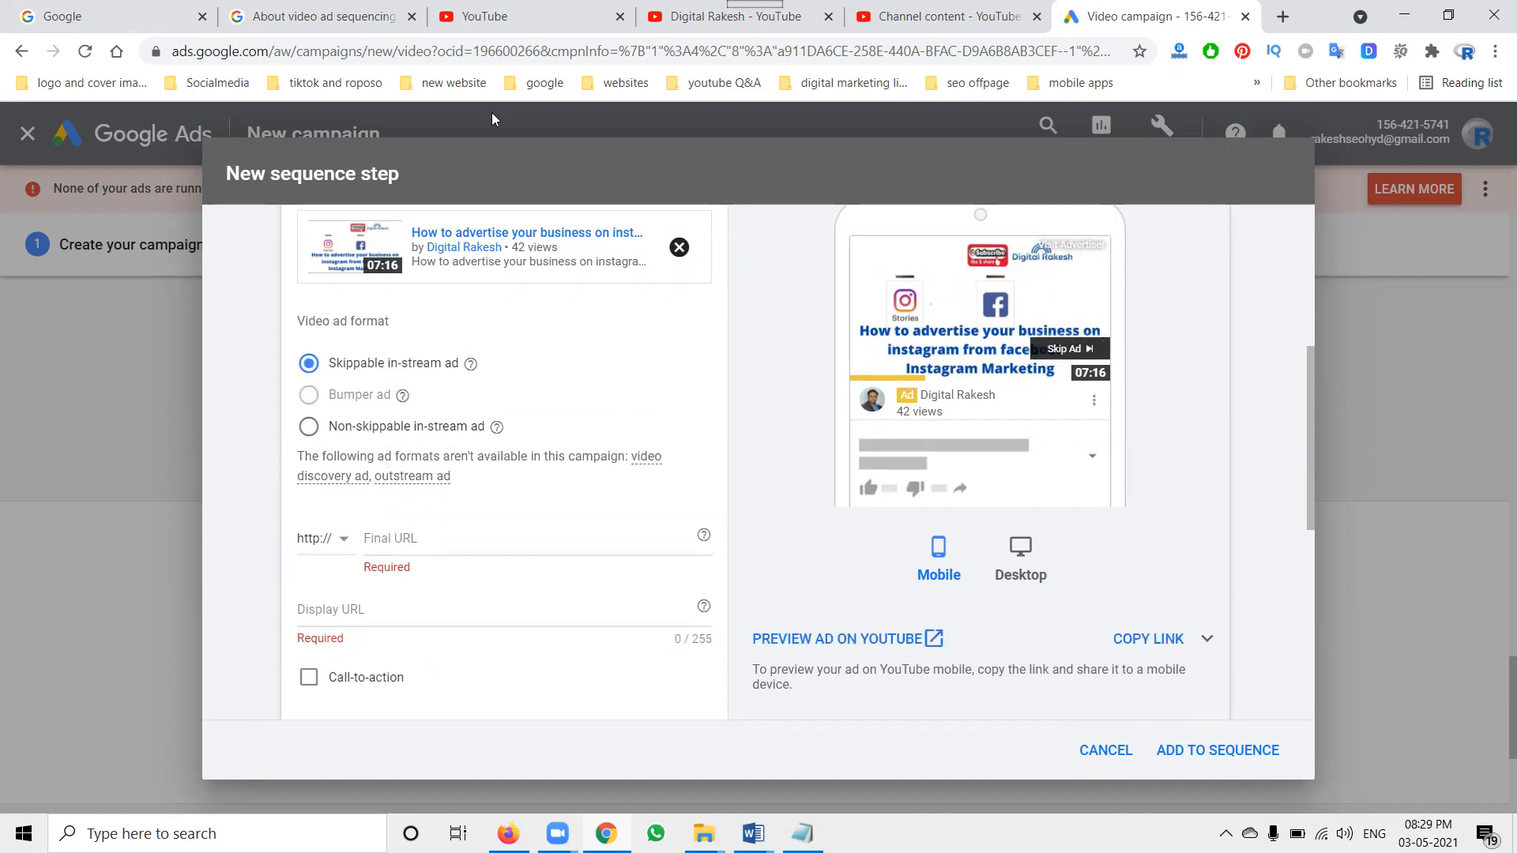
left_click(689, 19)
double_click(484, 52)
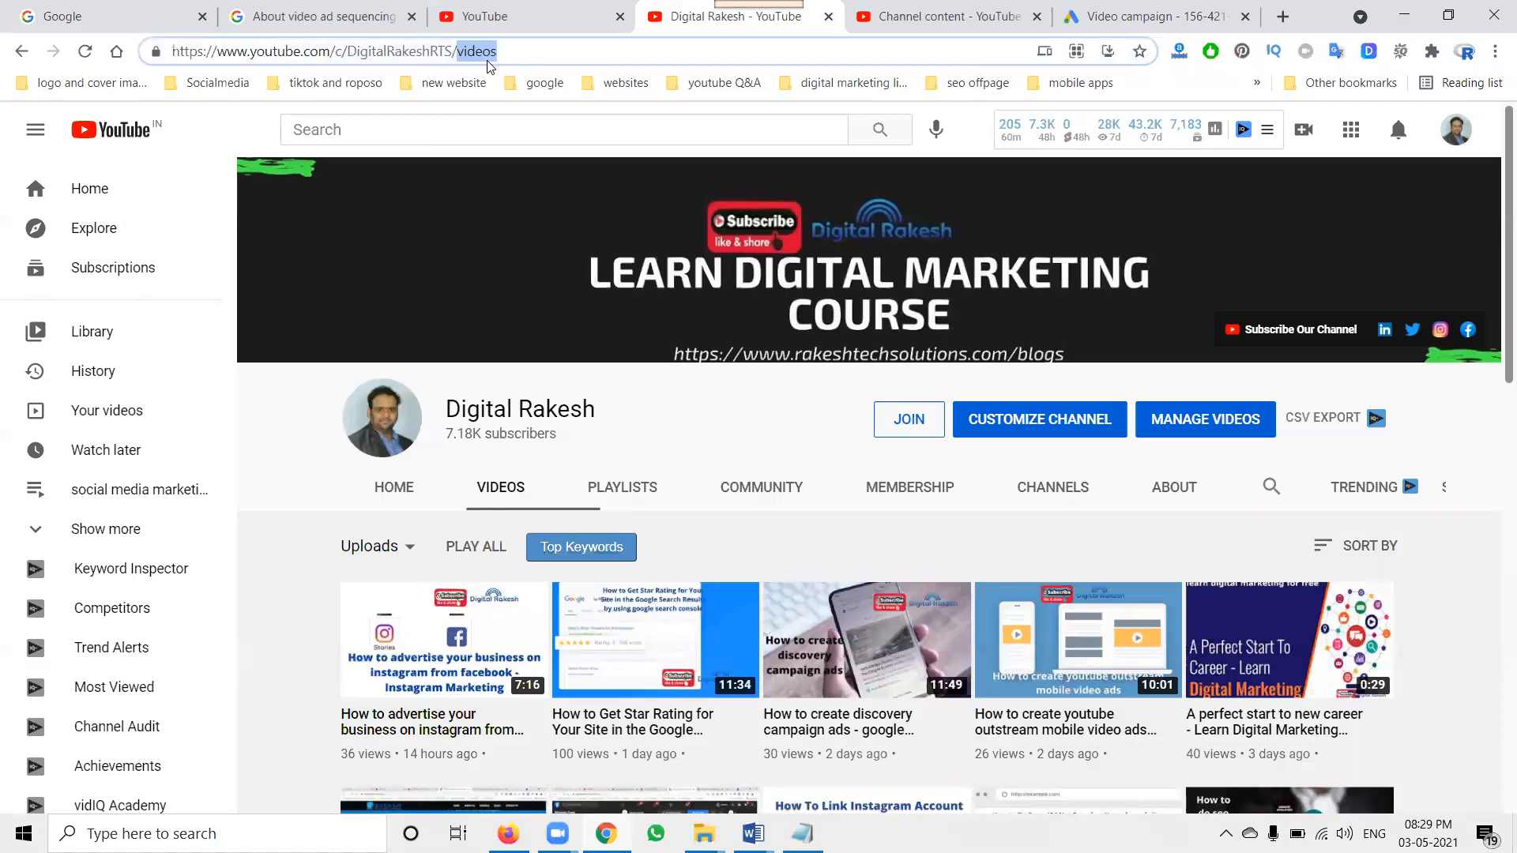
key("ctrl+a")
key("ctrl+c")
left_click(1088, 12)
left_click(408, 535)
key("ctrl+v")
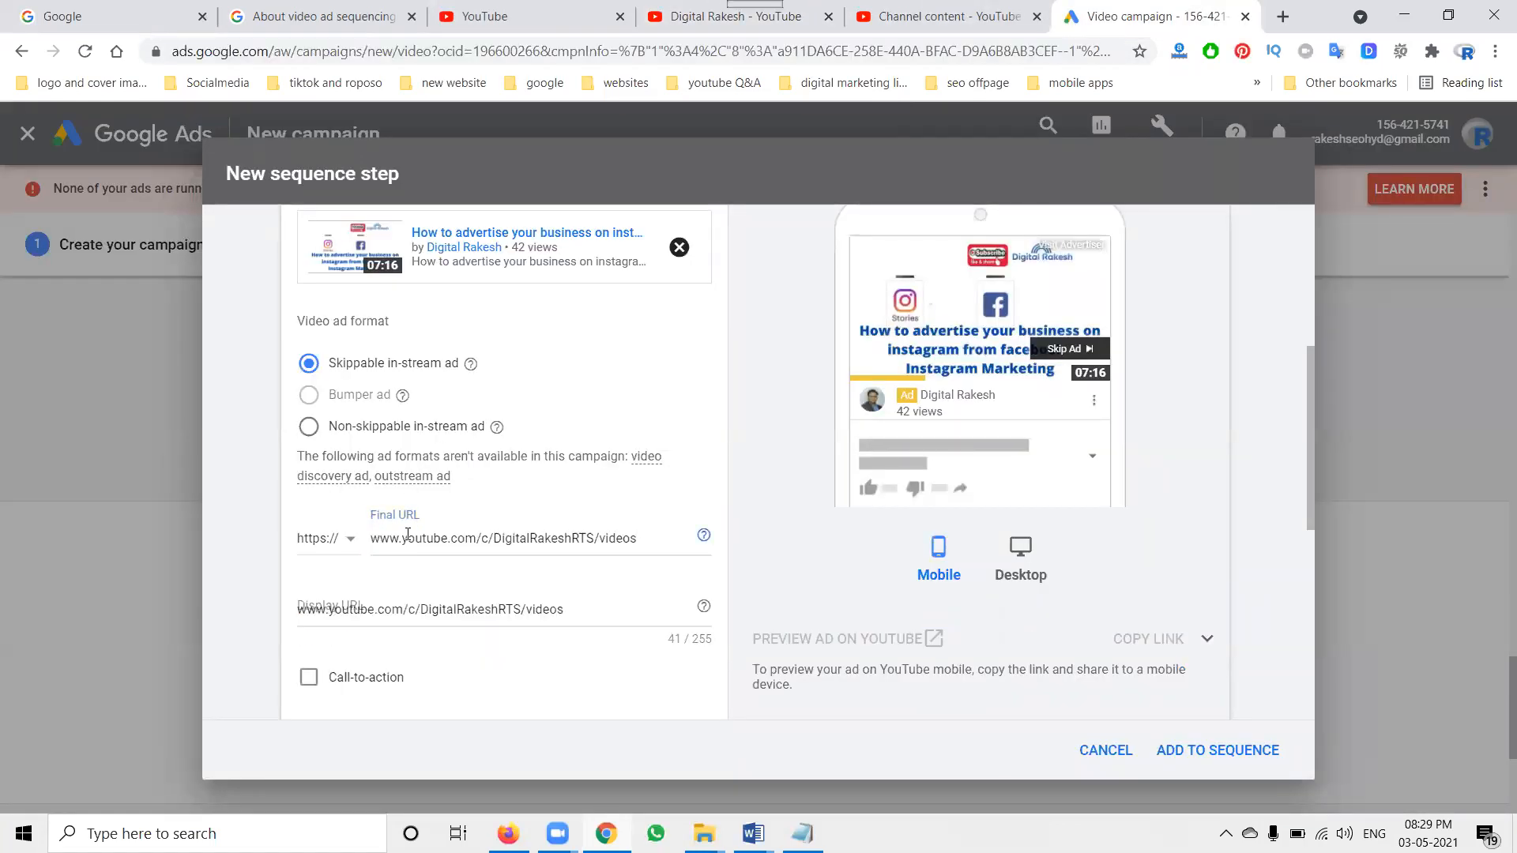
Enable the ad's call-to-action and set its text to "Learn More"
scroll(469, 529, "down", 1)
scroll(469, 529, "down", 2)
left_click(309, 479)
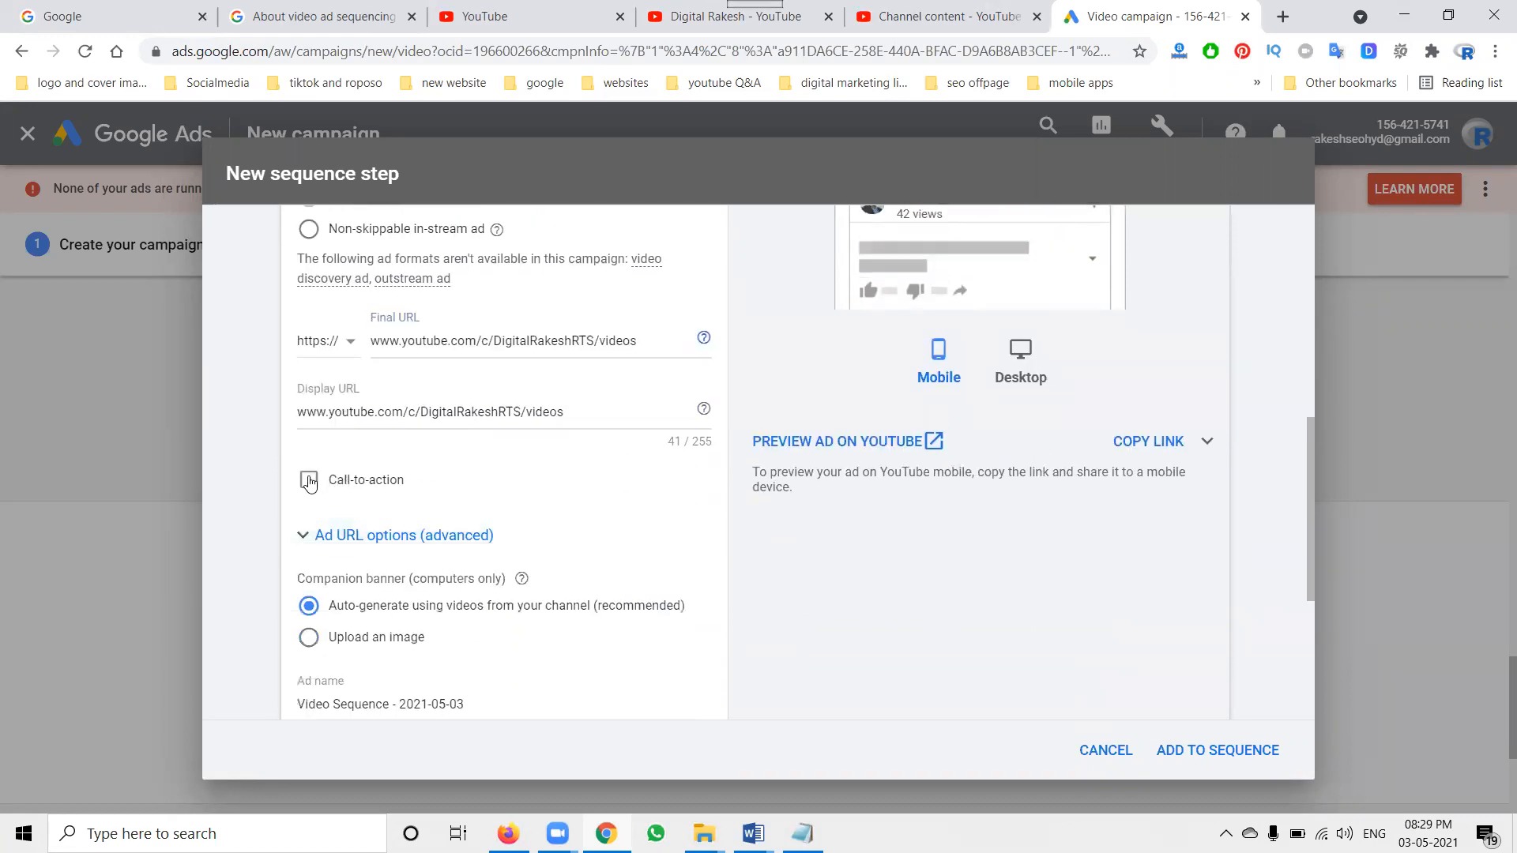
left_click(473, 536)
type("L")
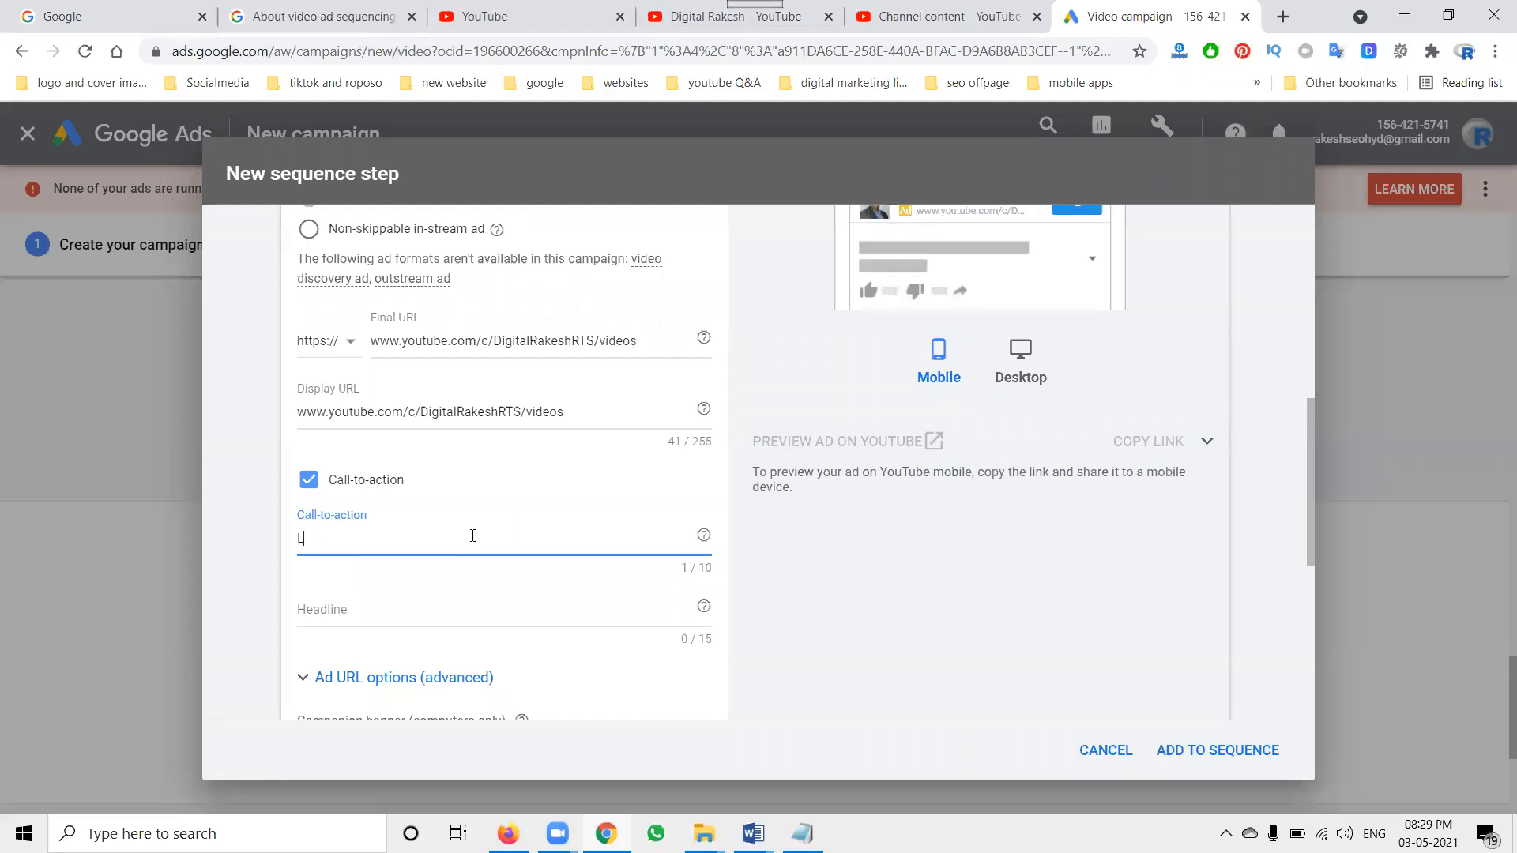
type("earn More")
Set the call-to-action headline to "Subscribe"
left_click(419, 611)
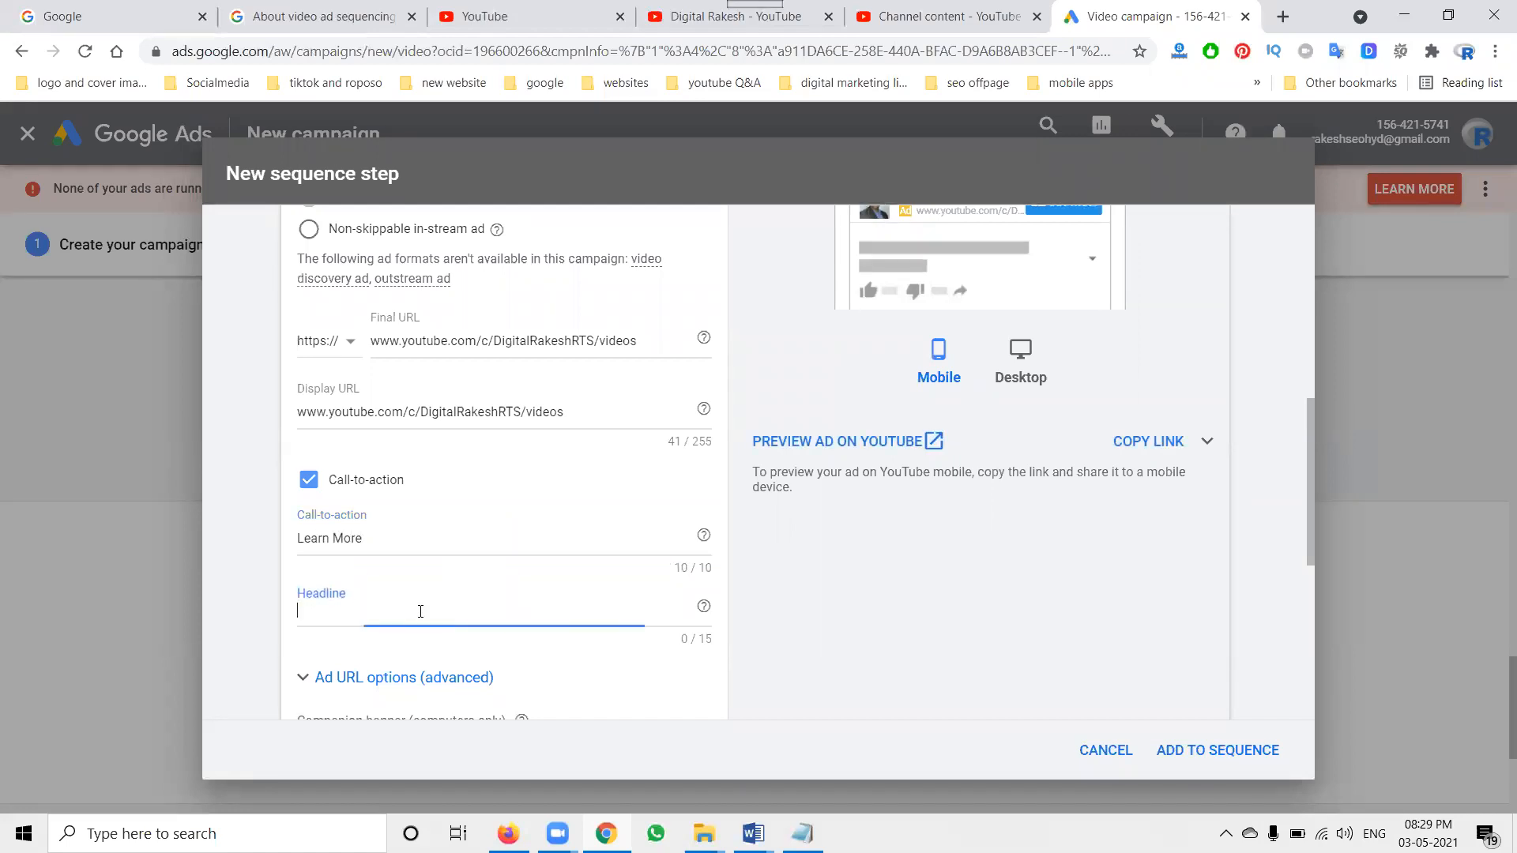
type("Subscro")
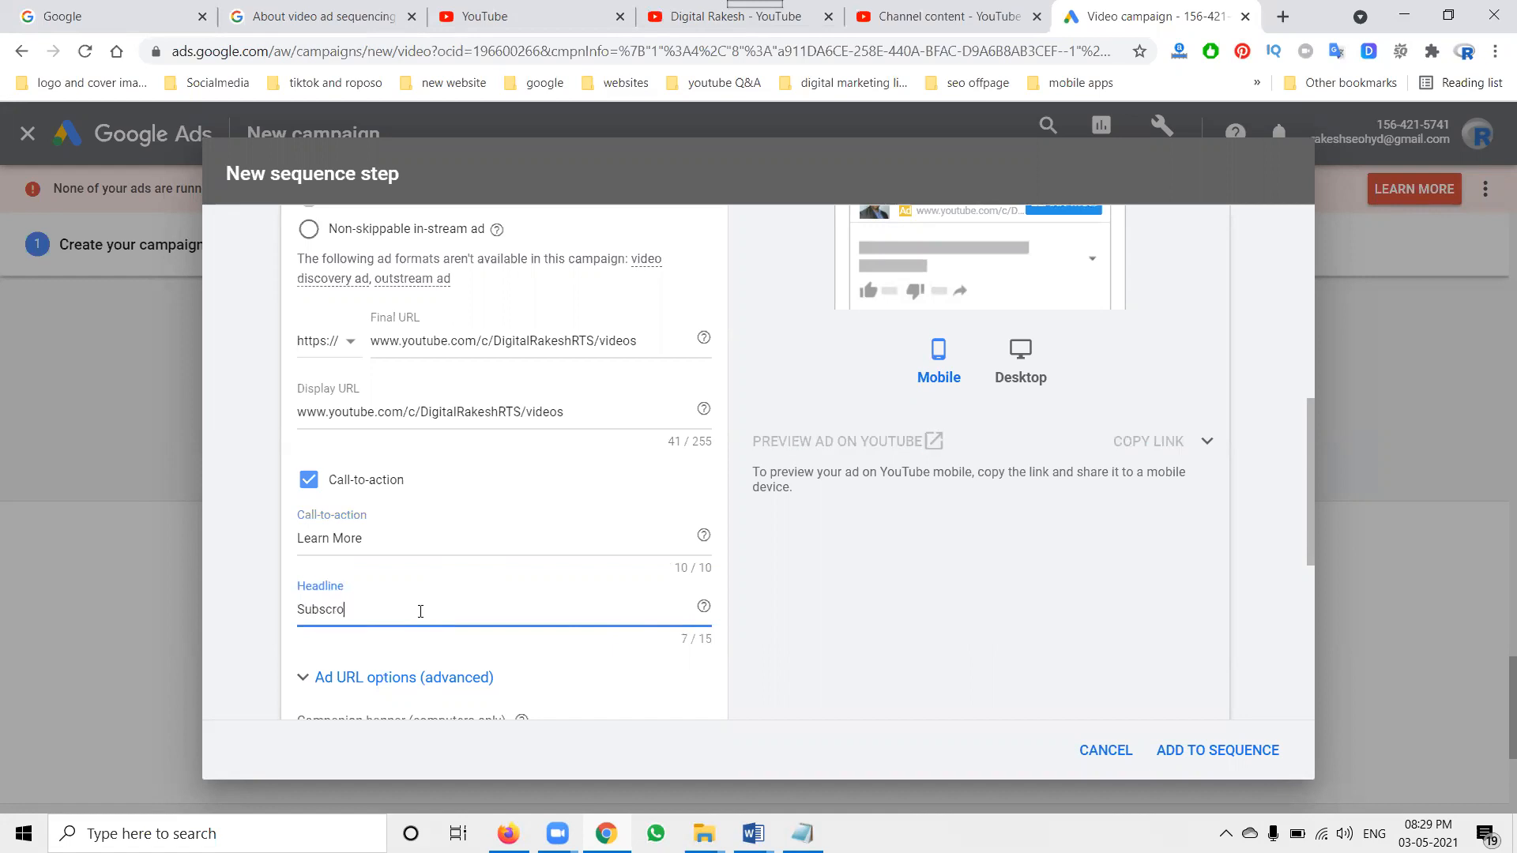
key("BackSpace")
type("ibe ")
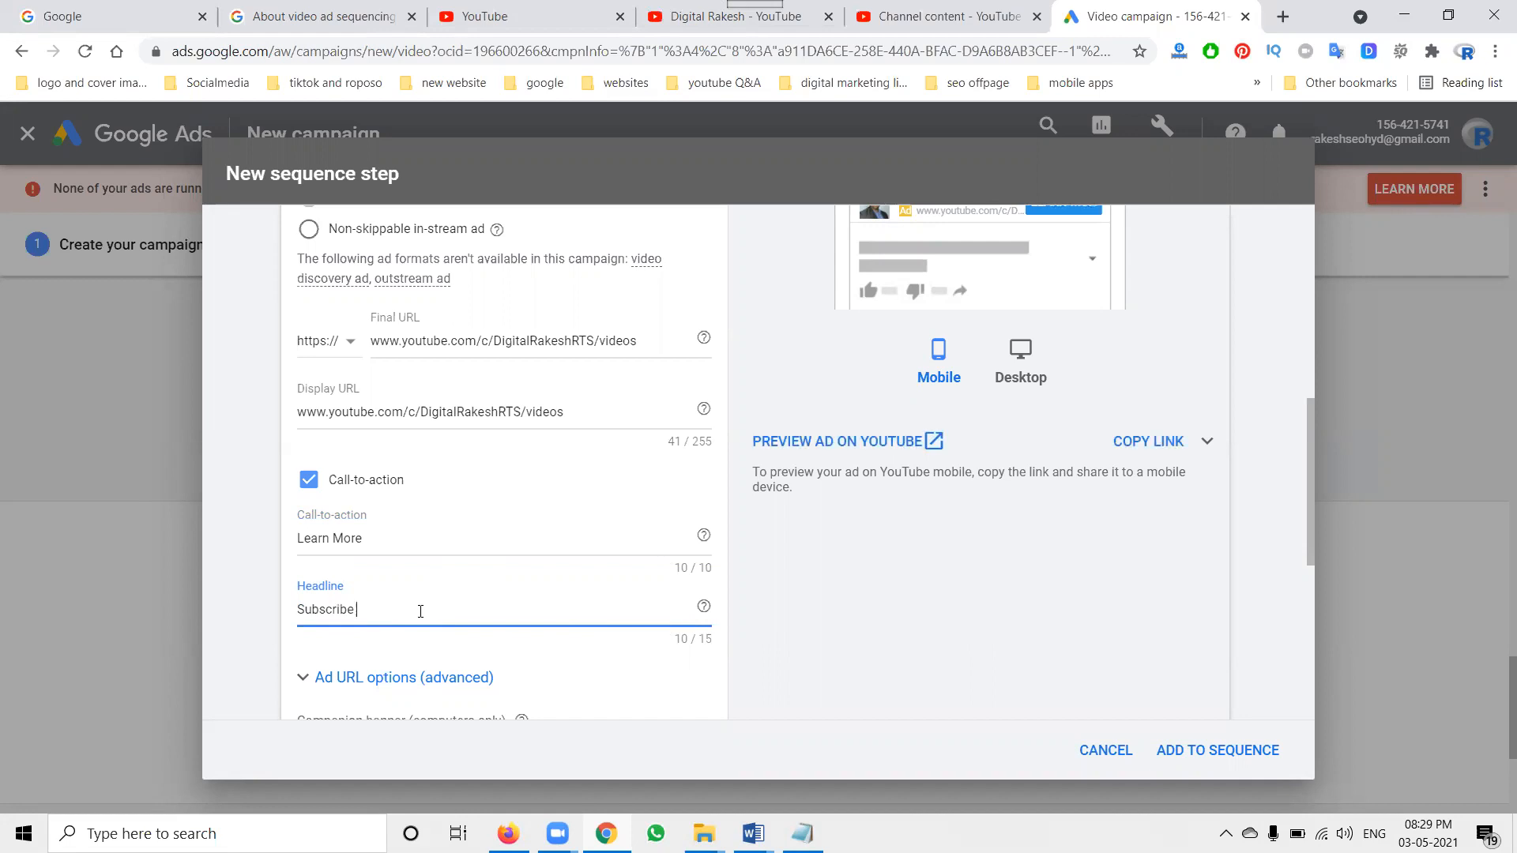
type("Our")
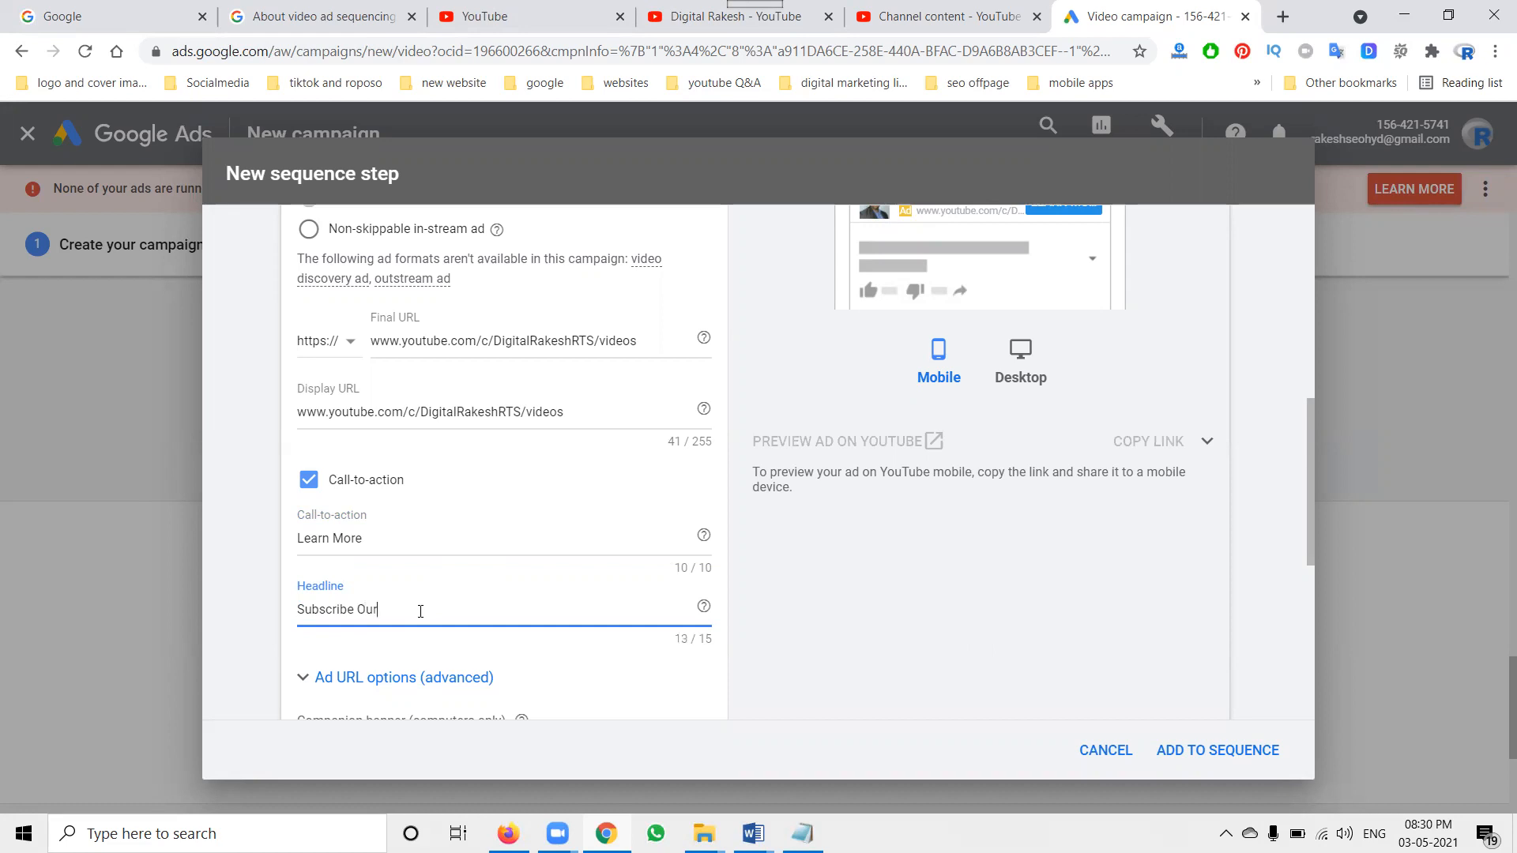
key("BackSpace")
key("BackSpace")
key("BackSpace")
key("BackSpace")
scroll(421, 611, "down", 4)
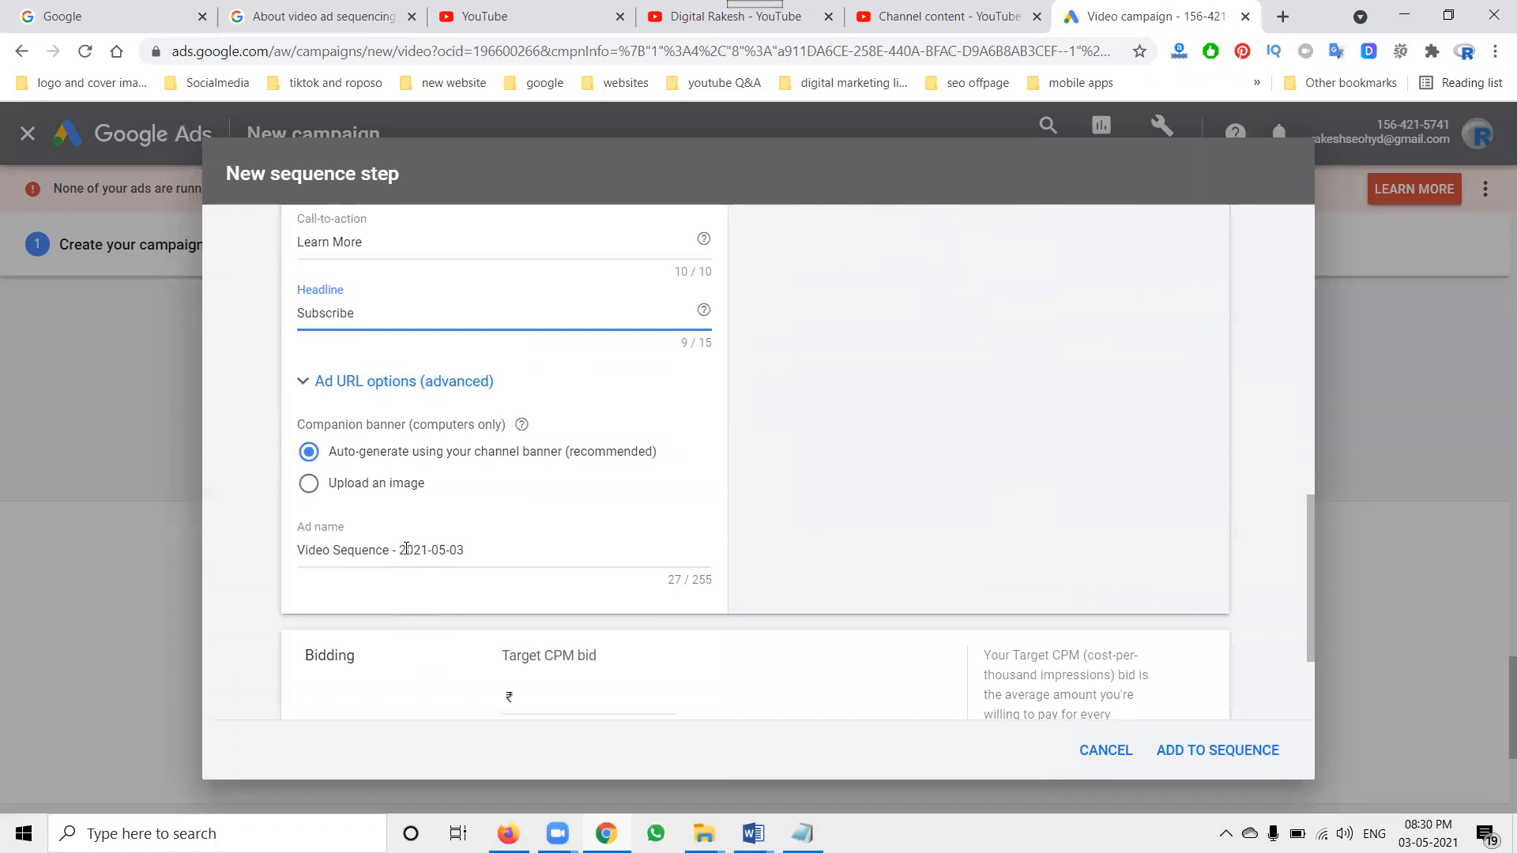
Try target CPM bids of ₹150, ₹15, ₹45, ₹65 and ₹64 for the sequence step
scroll(406, 548, "down", 3)
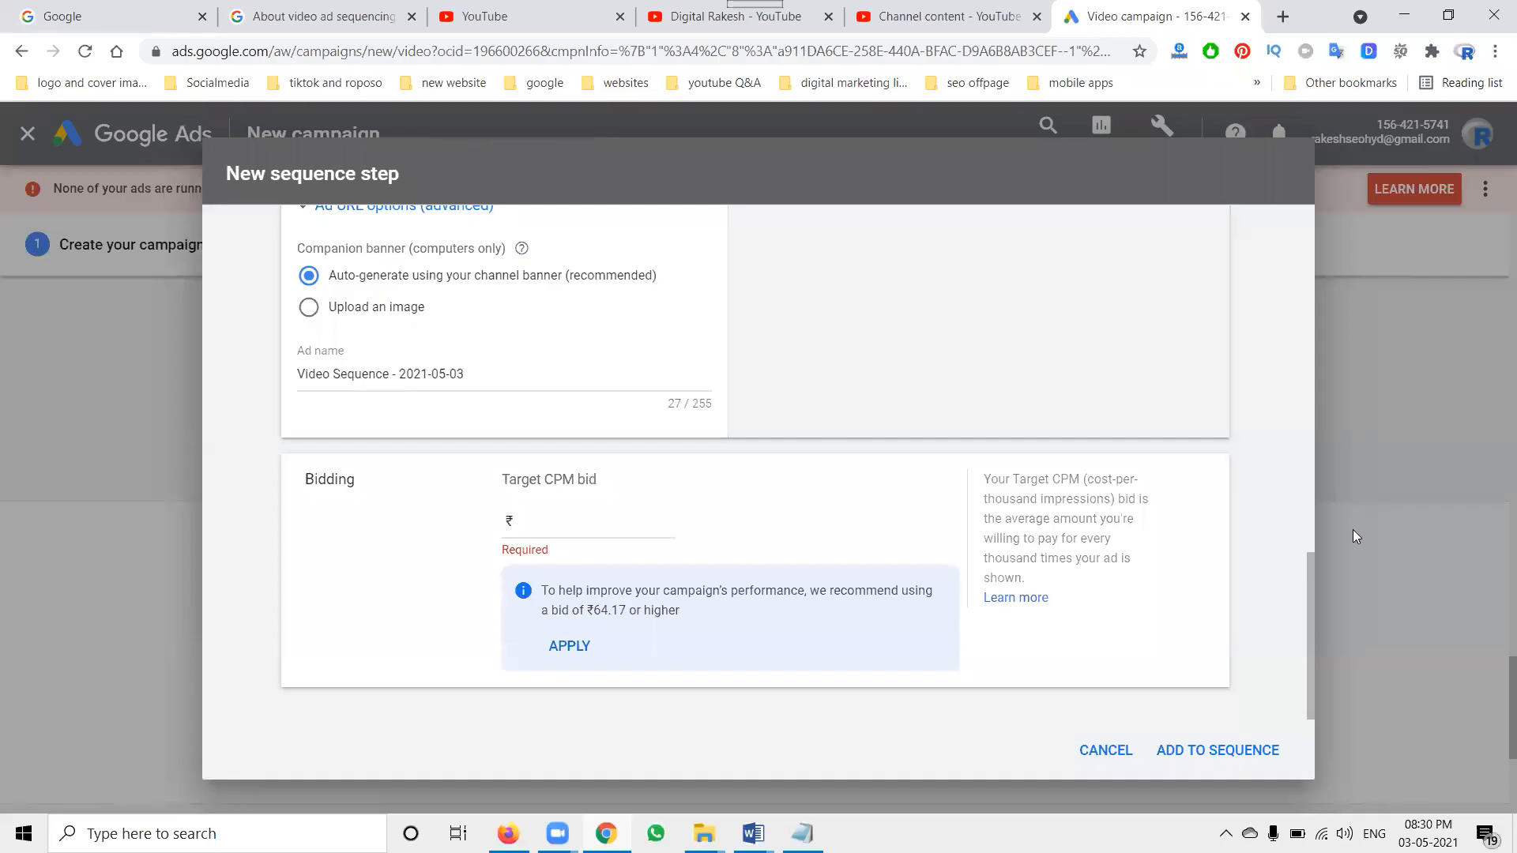
left_click(561, 515)
type("150")
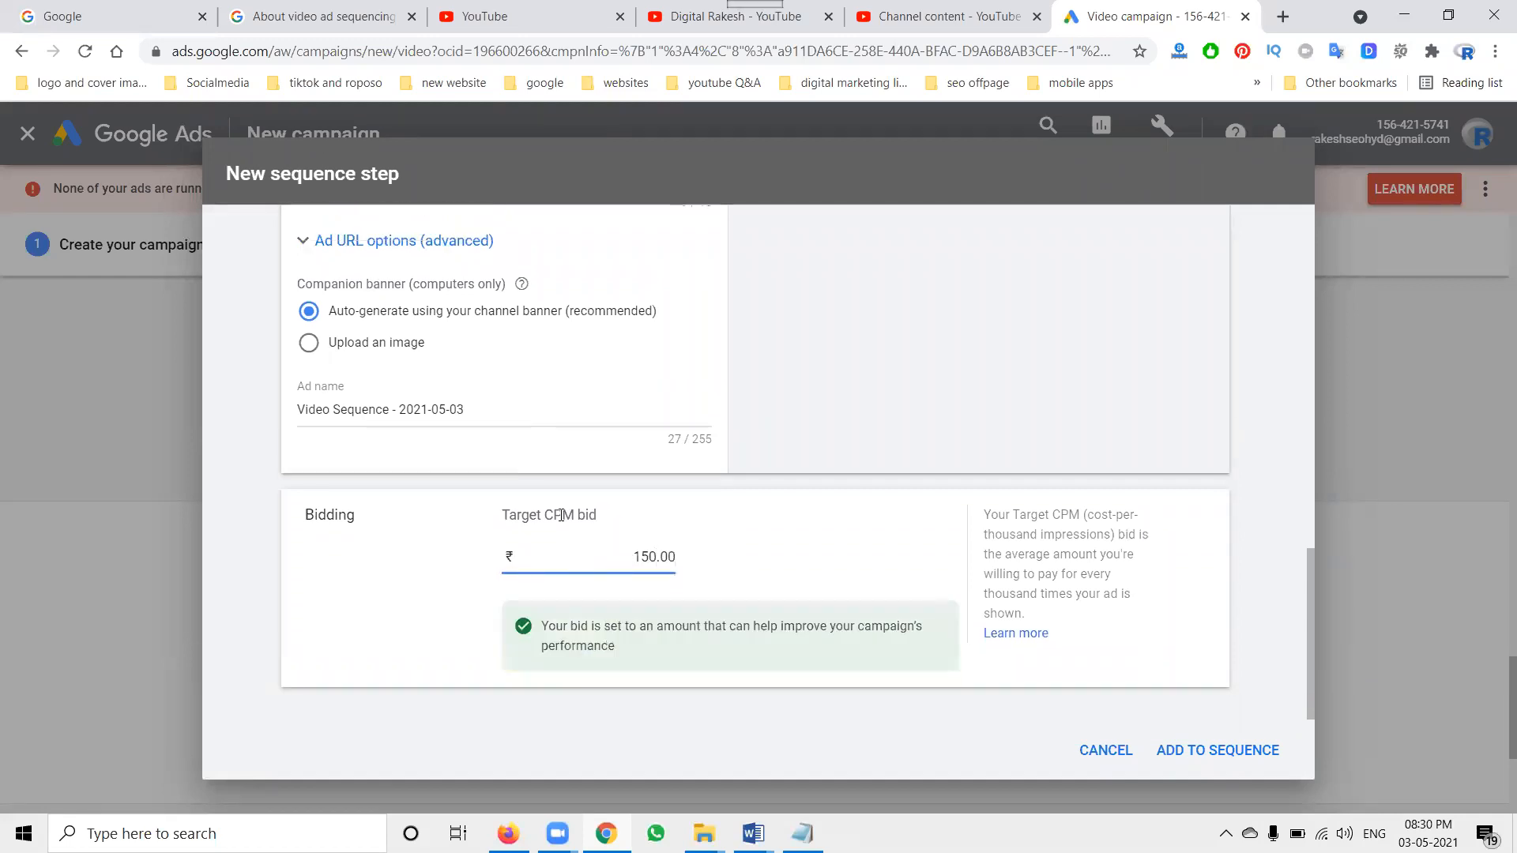
double_click(623, 553)
type("15")
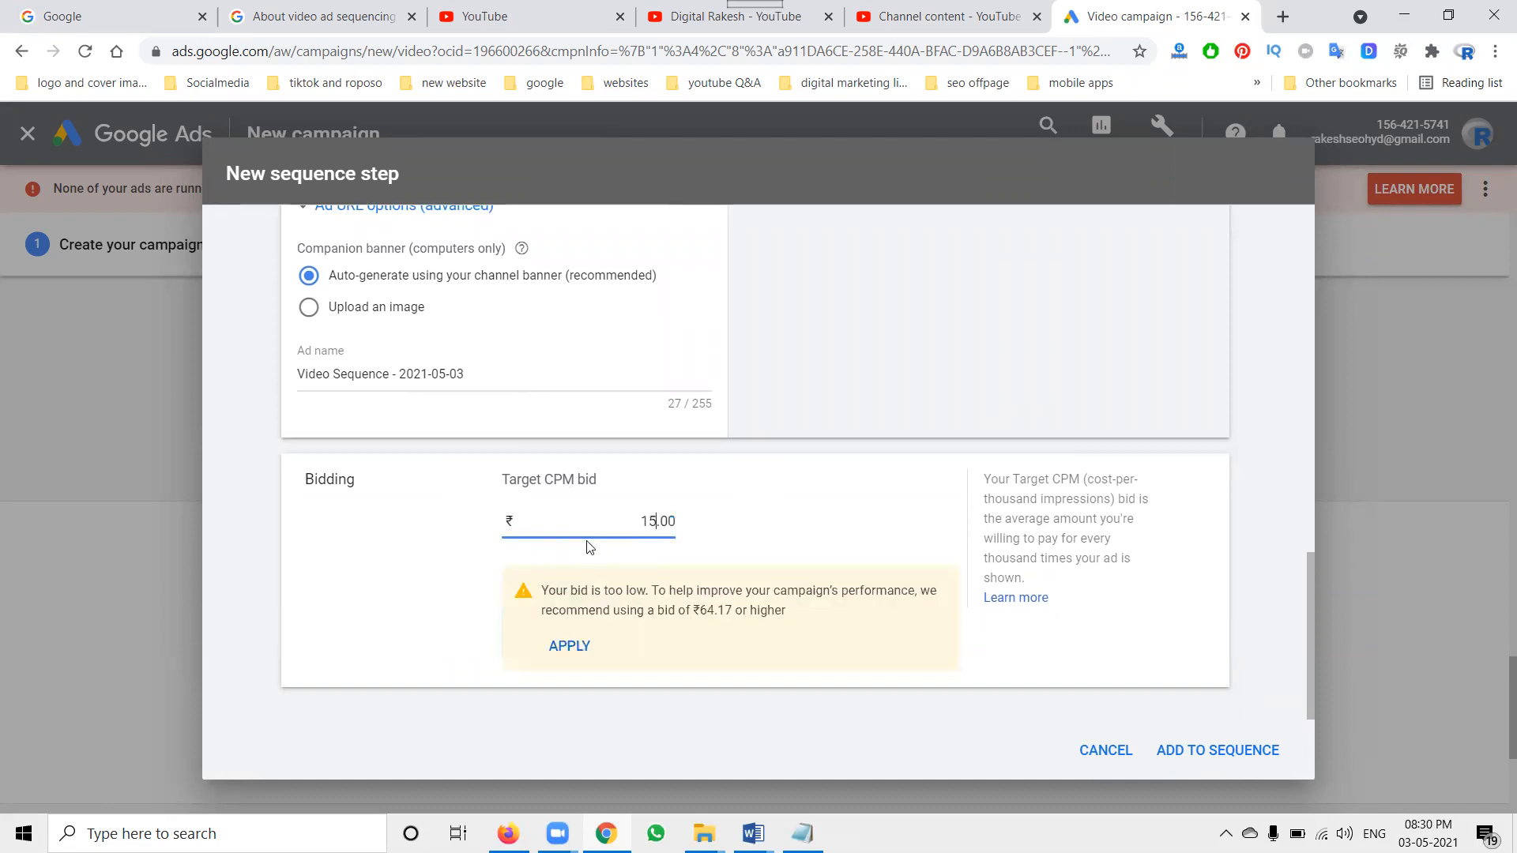
double_click(630, 514)
type("45")
left_click(862, 533)
double_click(660, 521)
type("65")
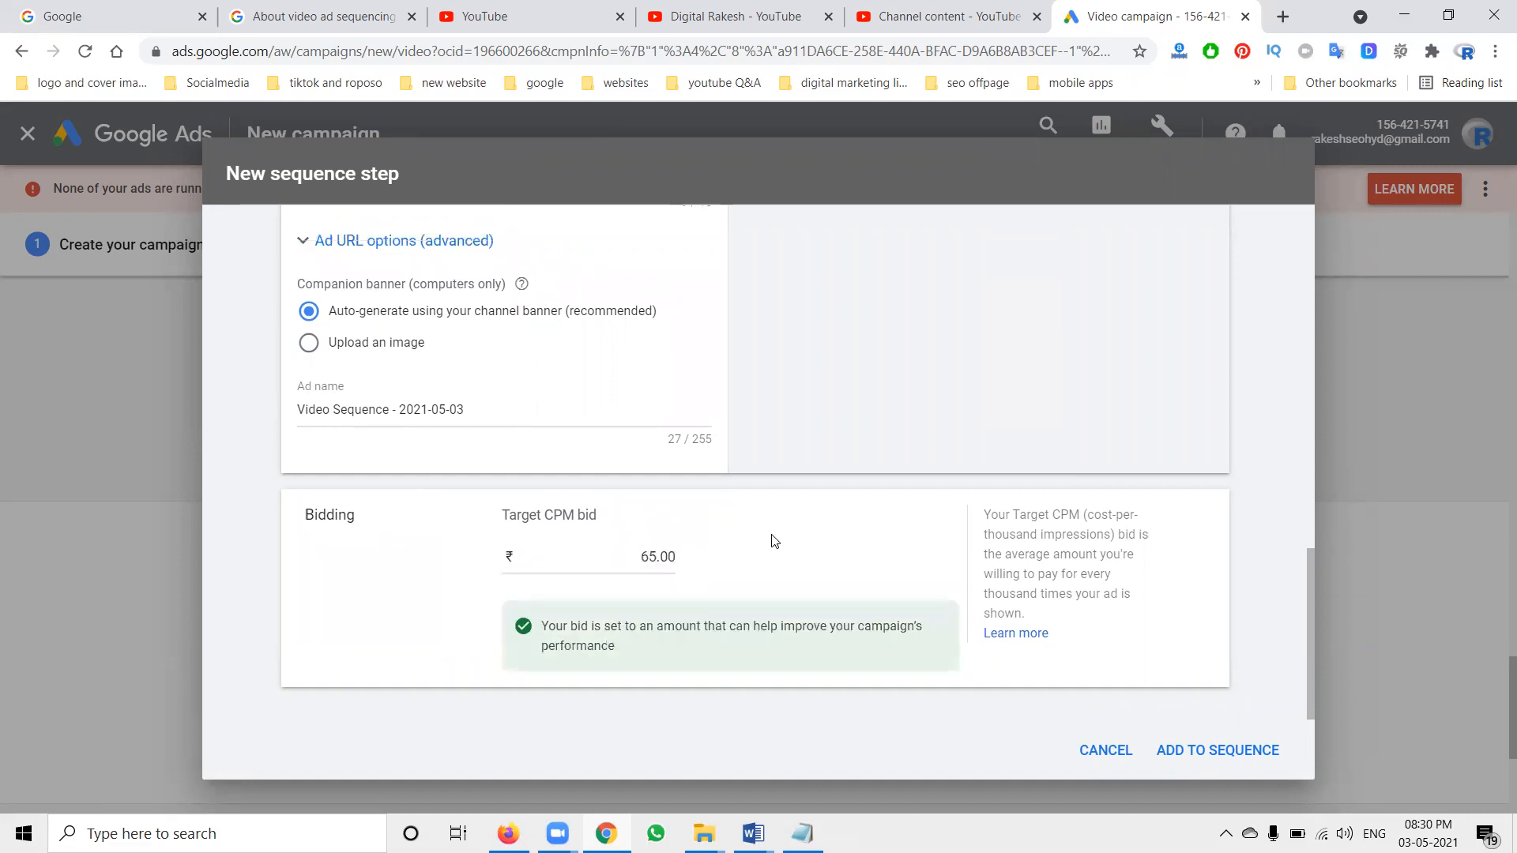
left_click(665, 555)
double_click(666, 555)
type("64")
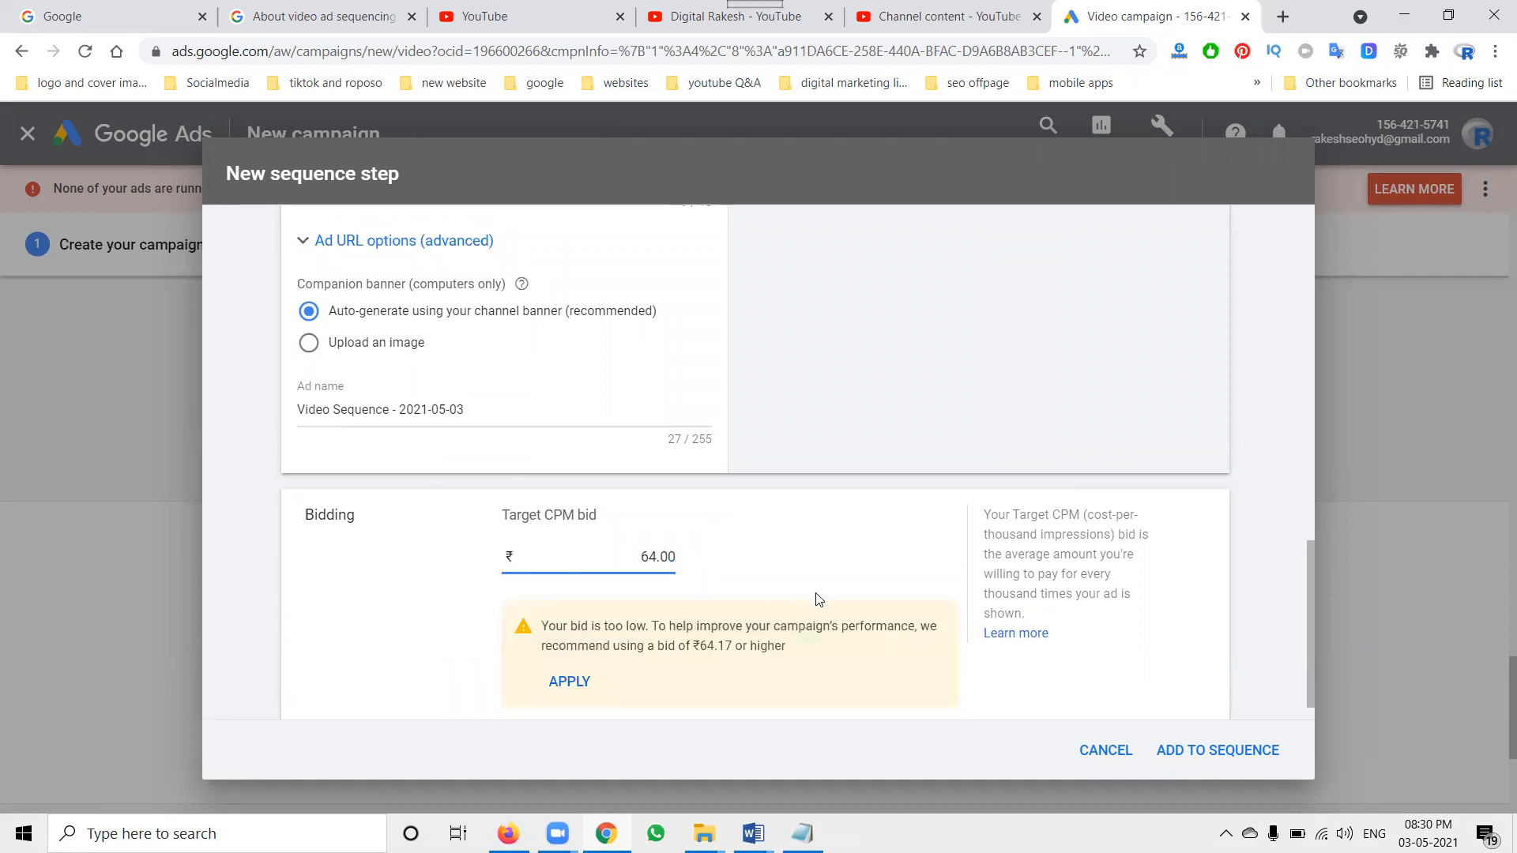
Set the target CPM bid to ₹65 and add the step to the sequence
double_click(672, 558)
type("65")
left_click(1213, 751)
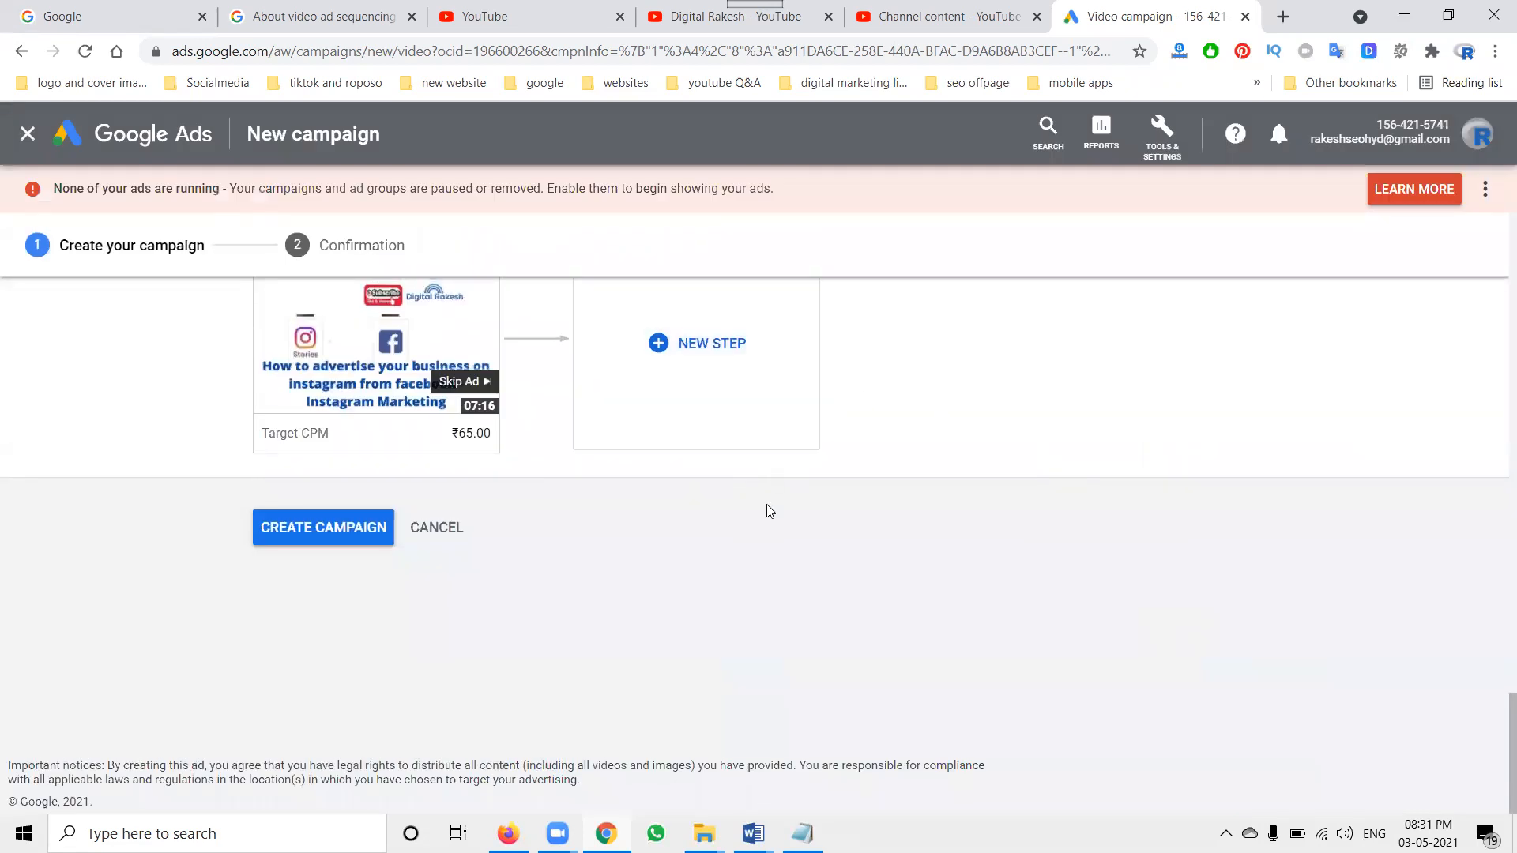
Create the campaign with the single sequence step and continue to it from the confirmation page
scroll(765, 511, "up", 2)
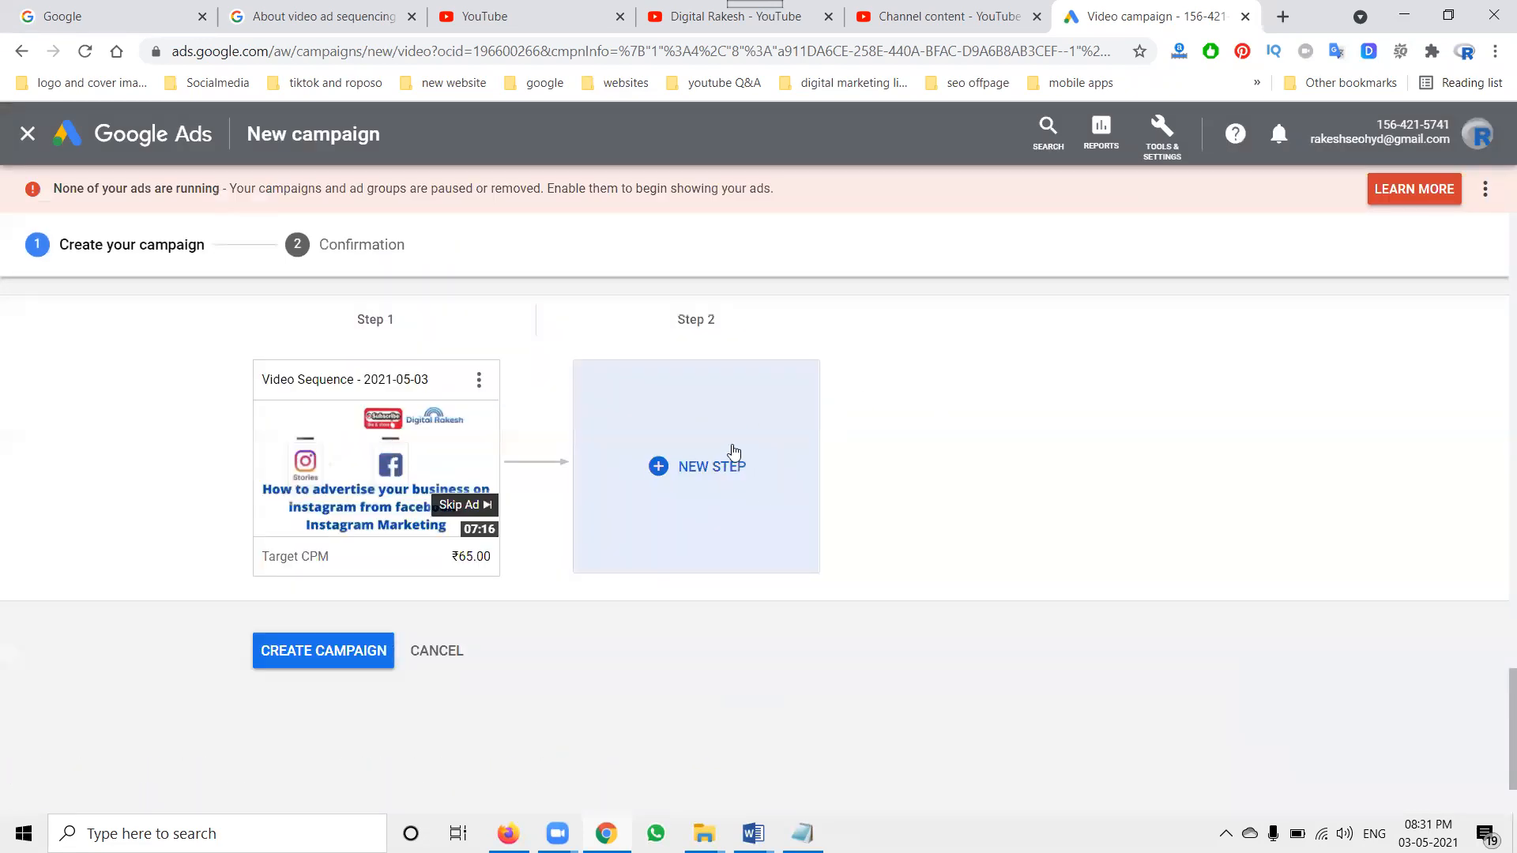
left_click(324, 656)
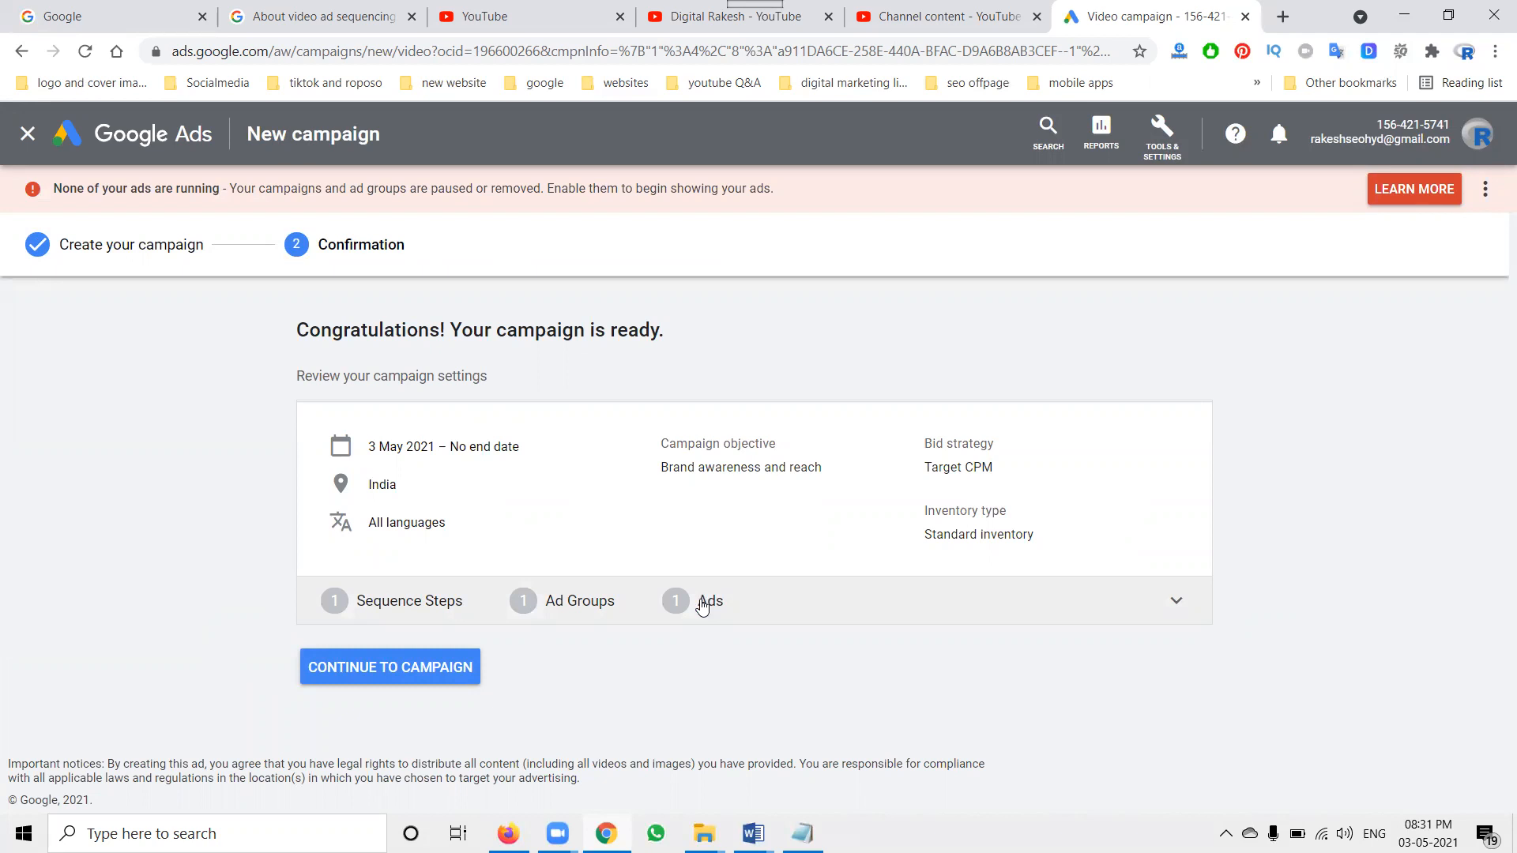
left_click(421, 670)
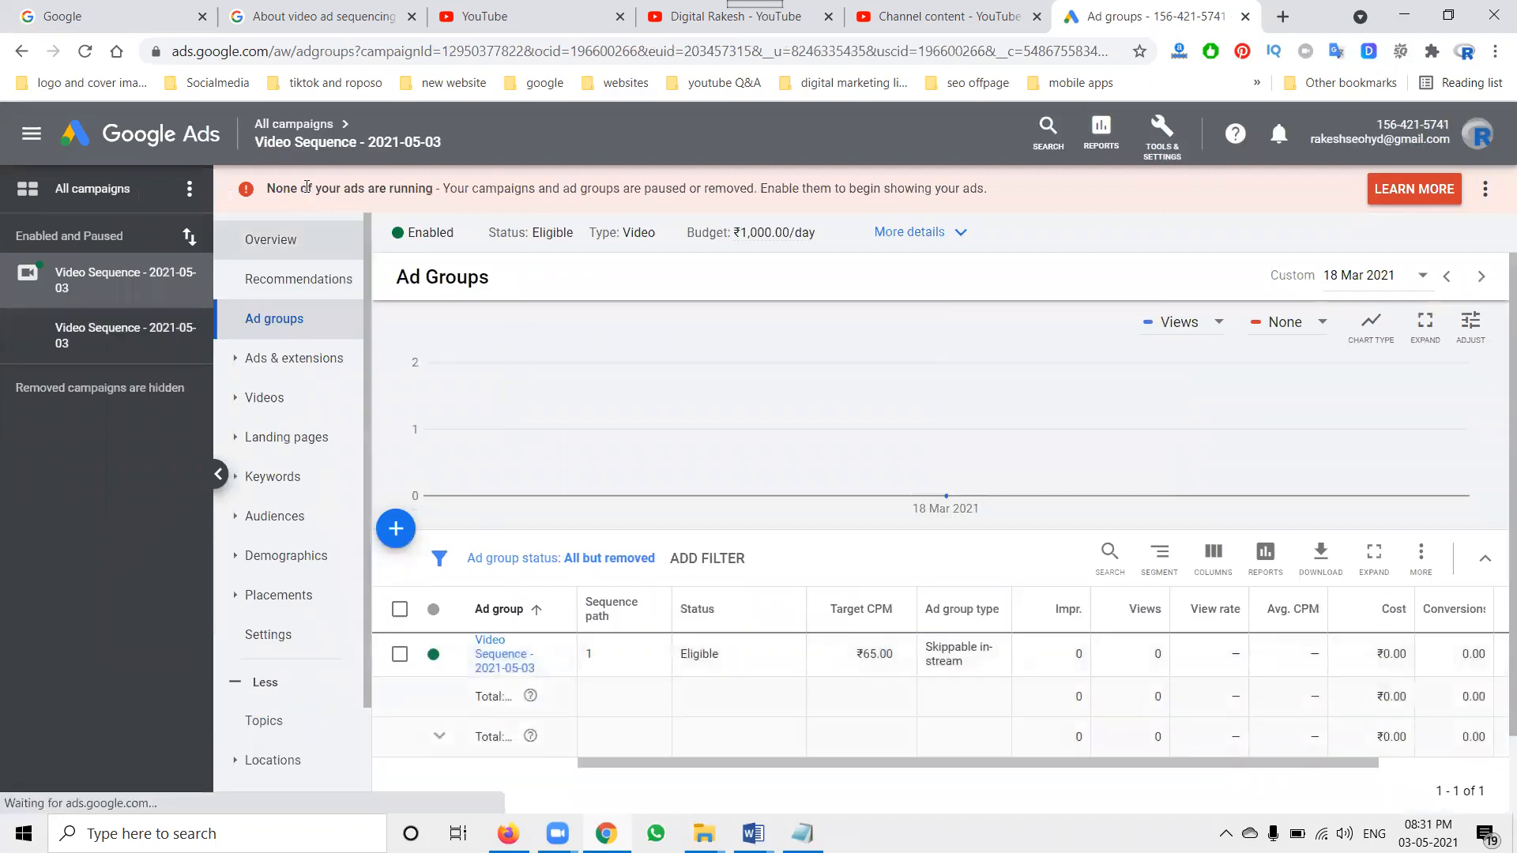
Open the Video Sequence - 2021-05-03 campaign from all campaigns, view its ad group's ads, and open the video sequence for editing
left_click(308, 125)
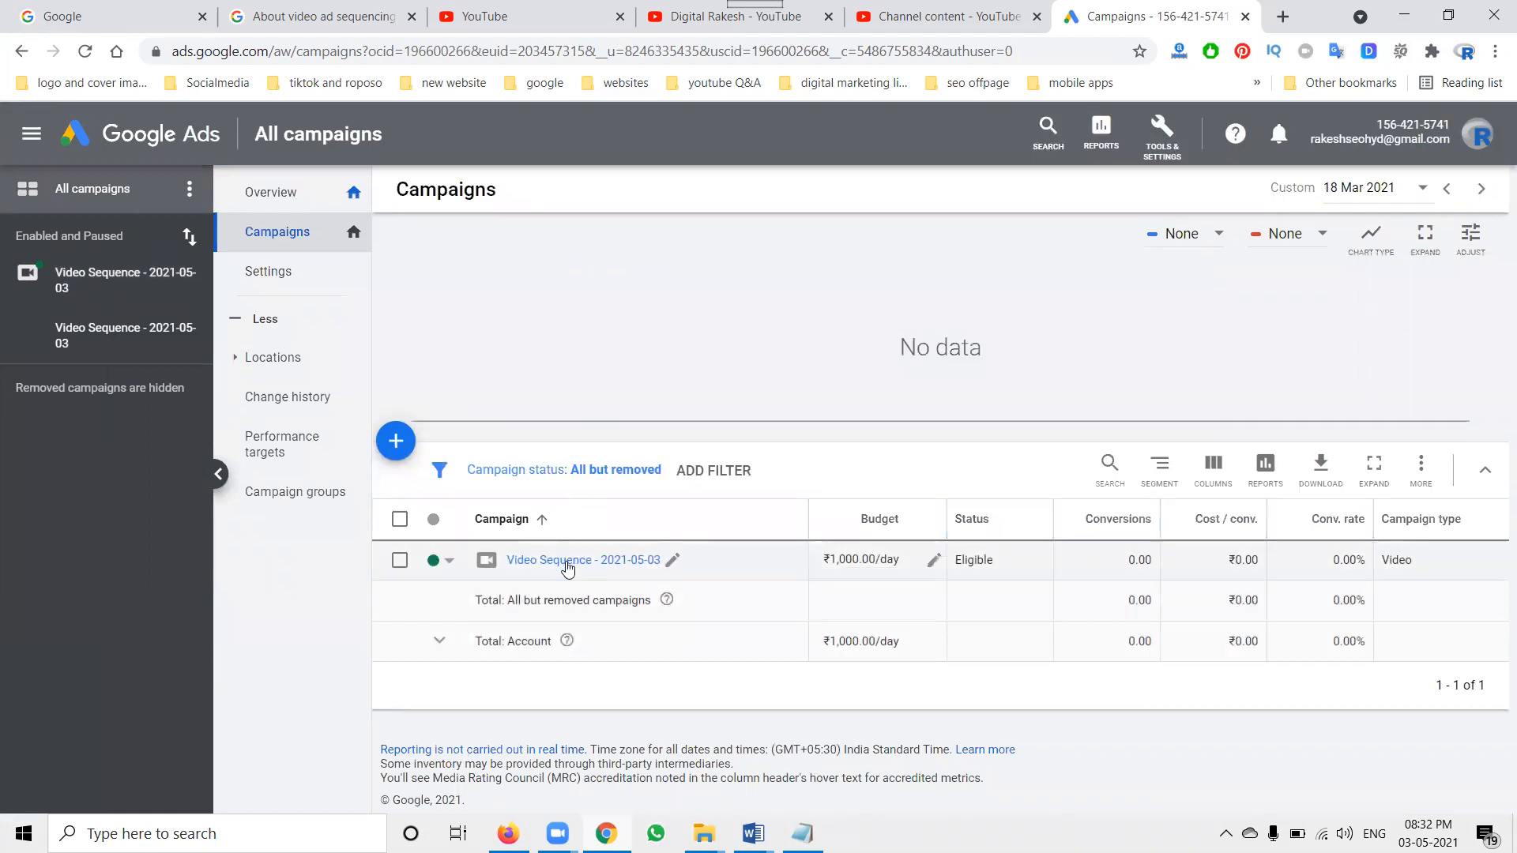
left_click(570, 560)
left_click(503, 624)
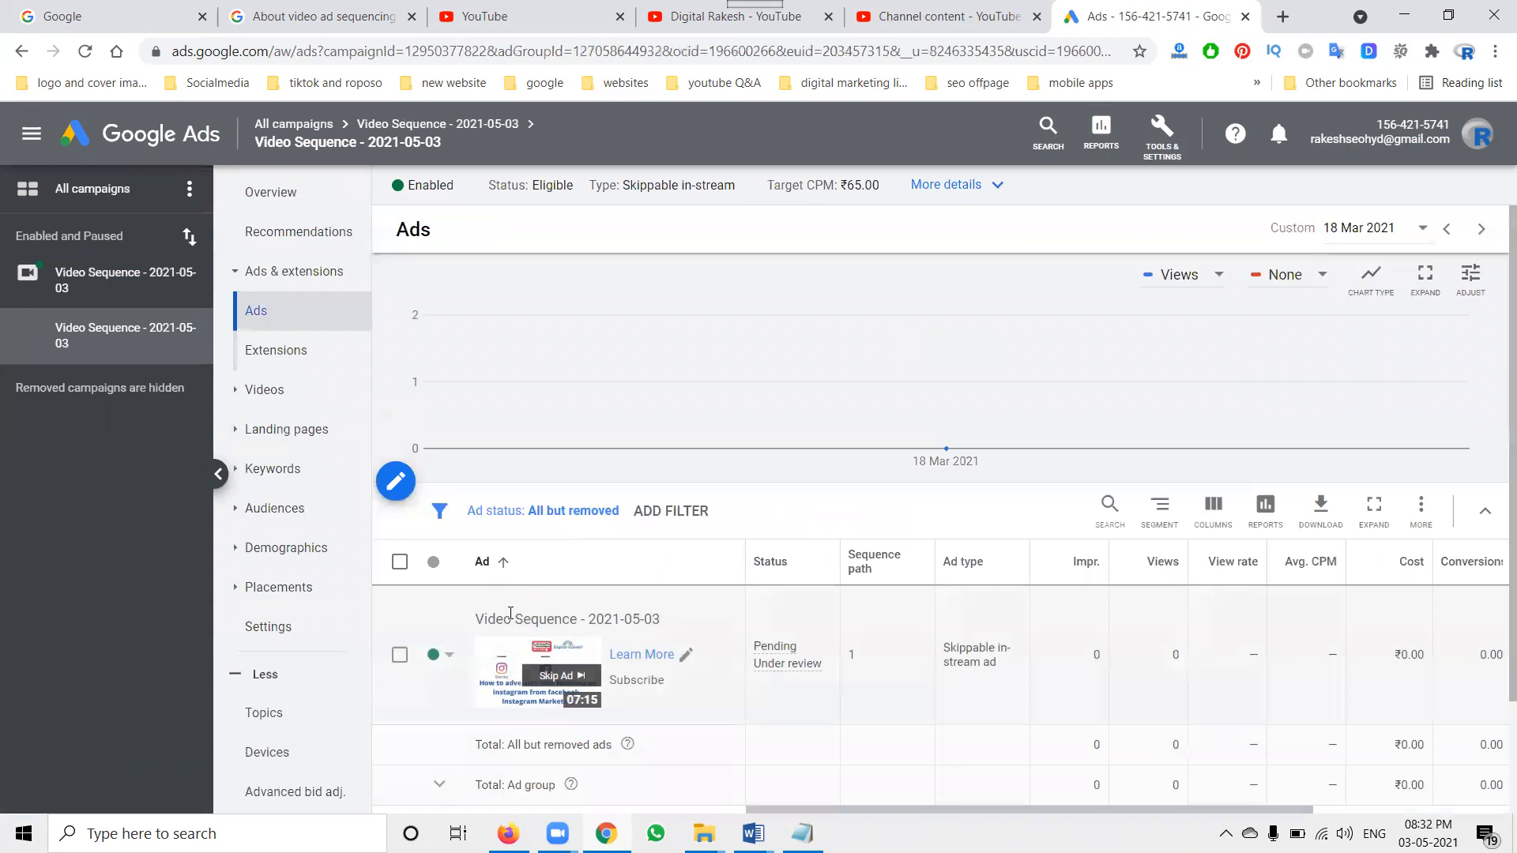
left_click(402, 487)
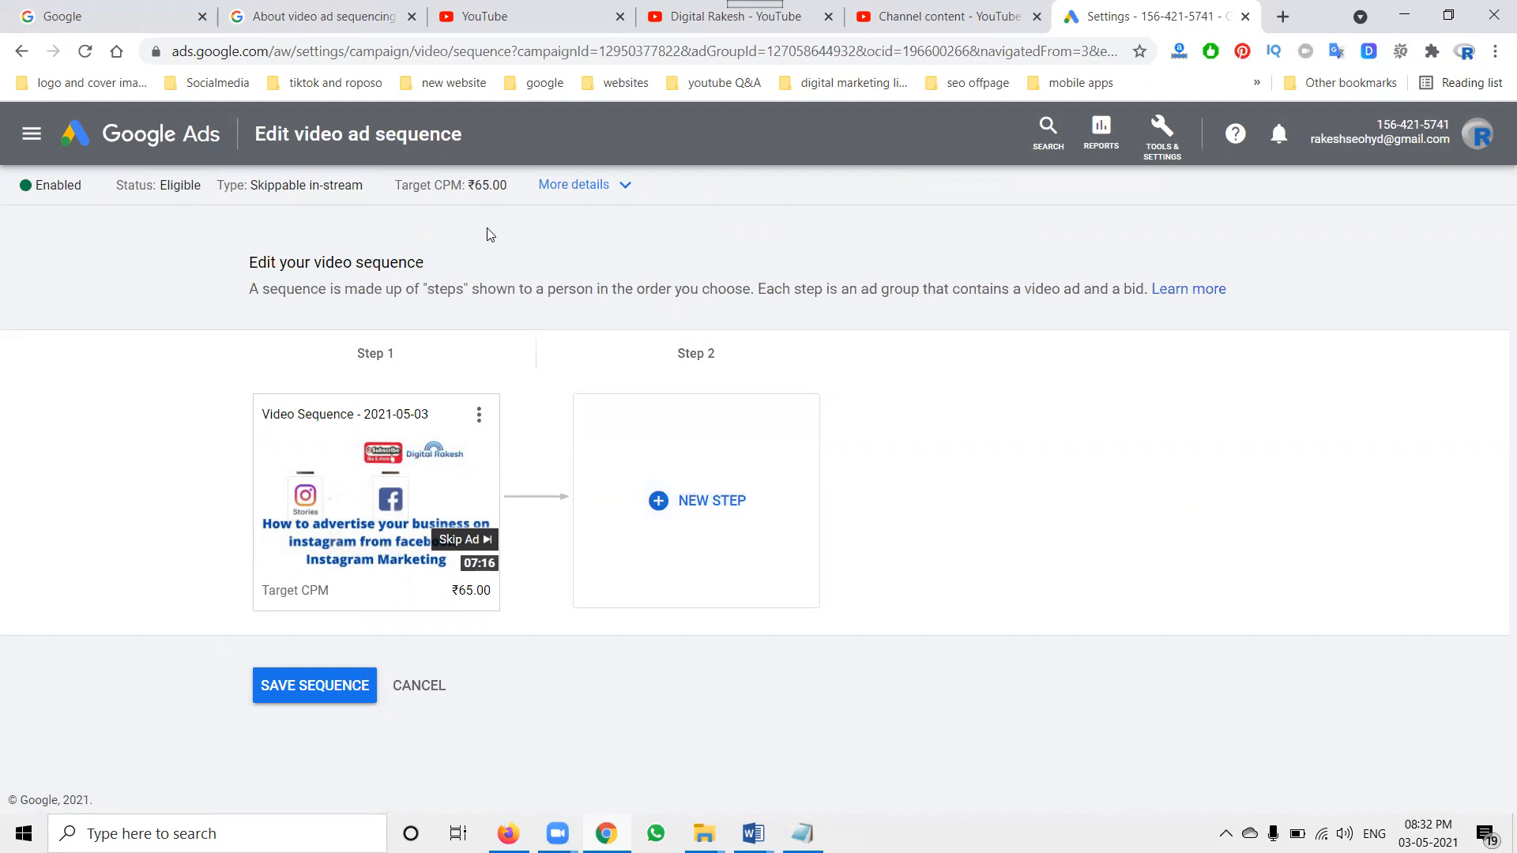
Return to the account overview, then switch to the YouTube channel's videos page
left_click(130, 136)
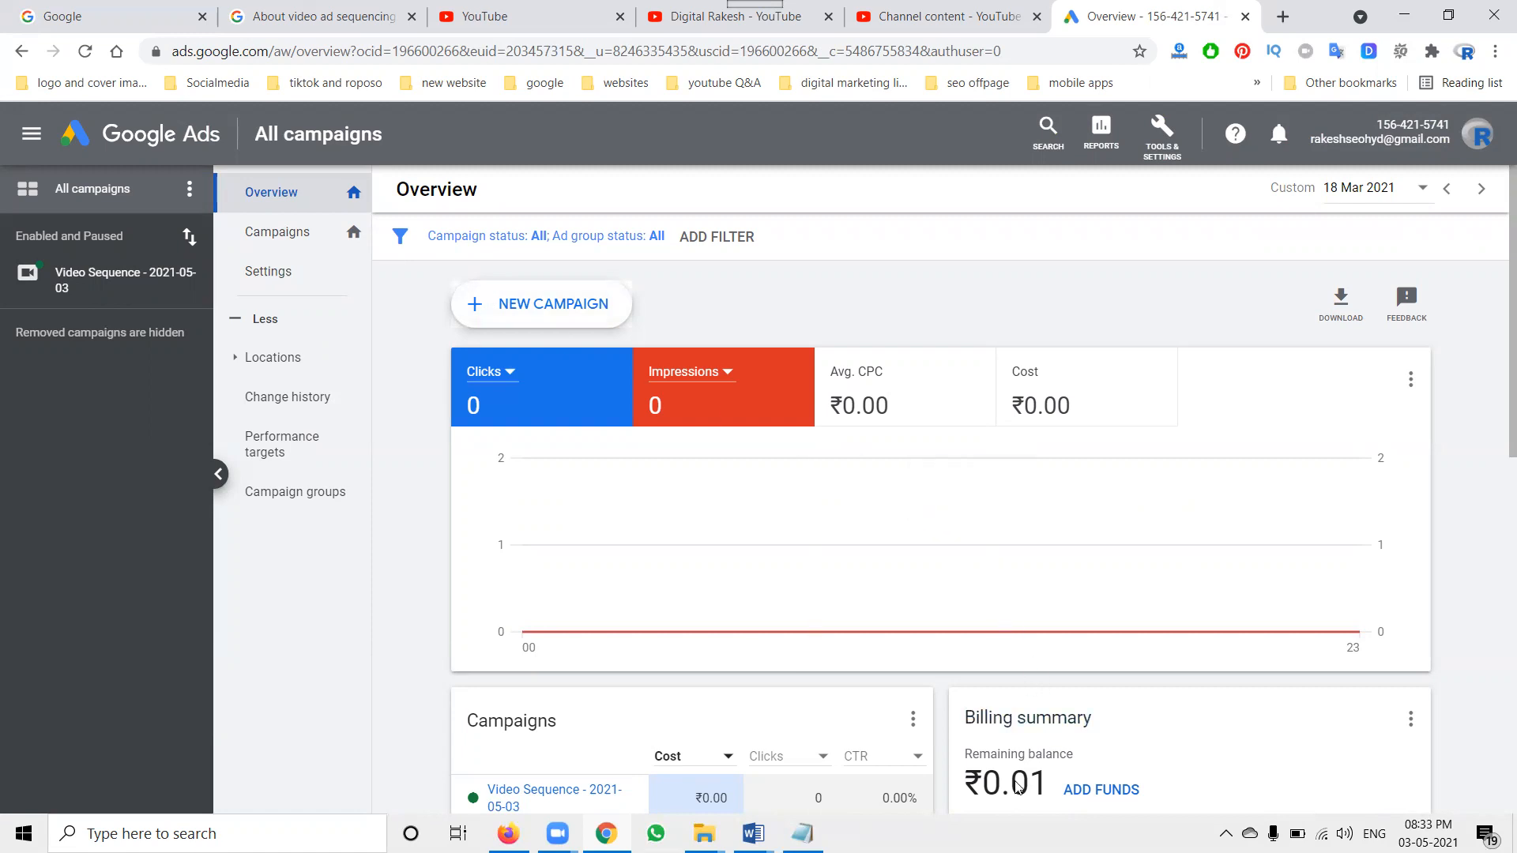
left_click(700, 16)
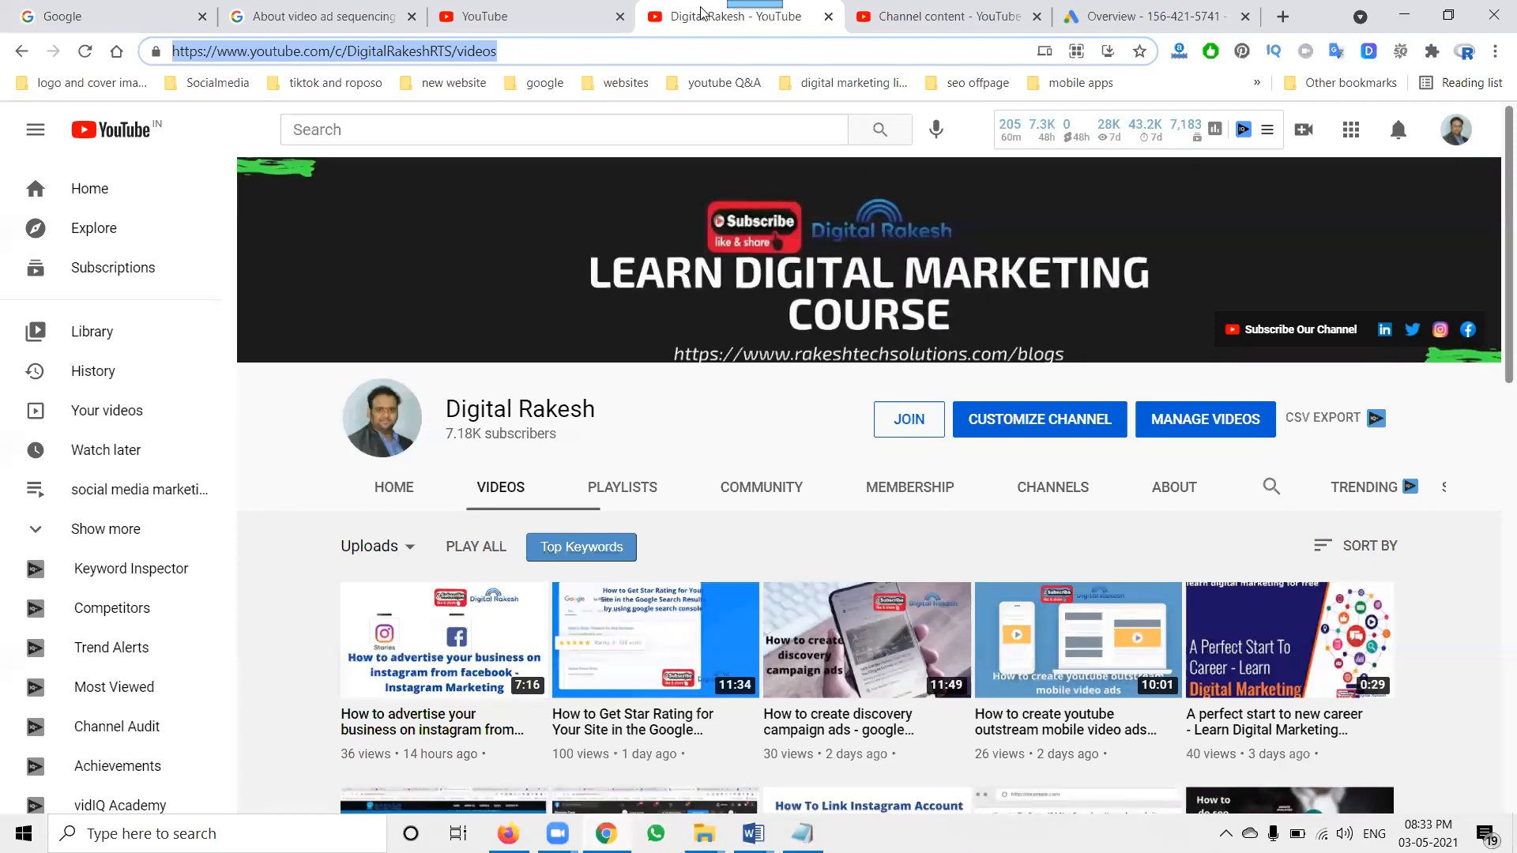